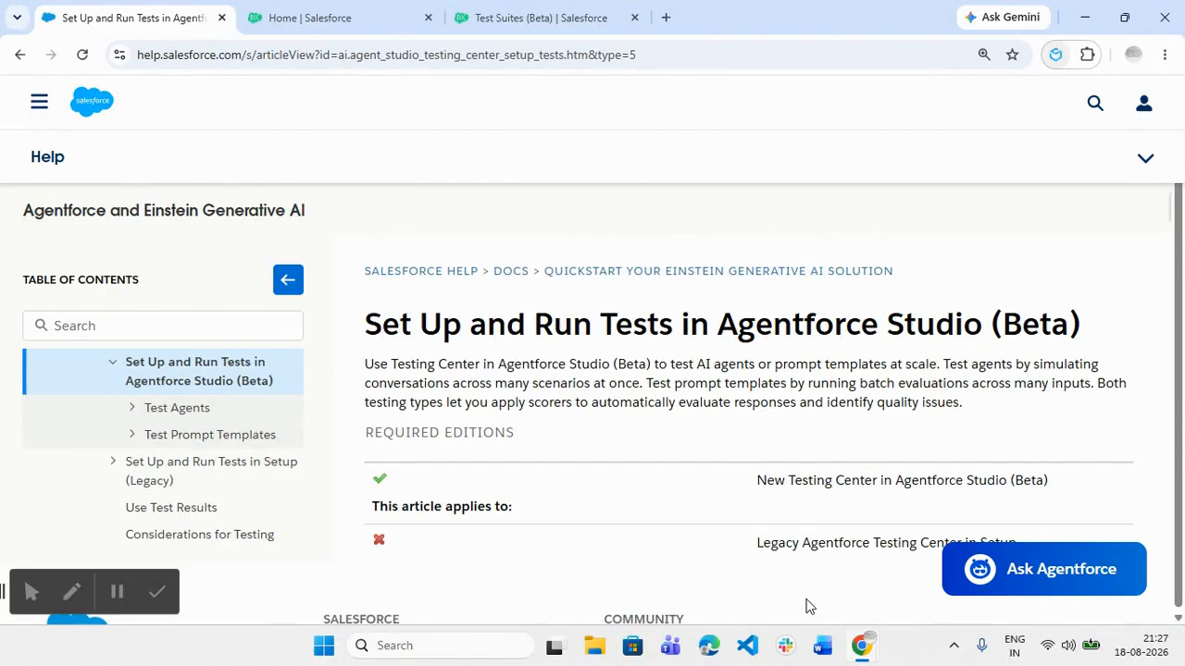
Read the first steps of Salesforce Help's Test Agents > Create a Test Suite article, then go Home
{"action": "left_click", "coordinate": [171, 412]}
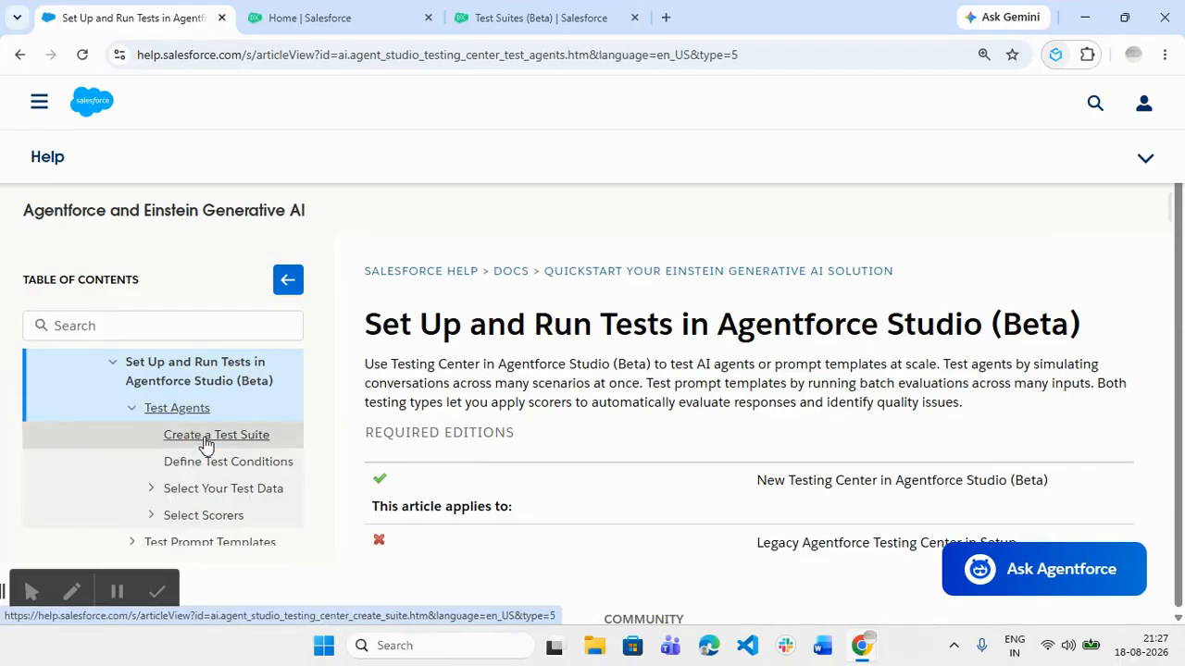
{"action": "left_click", "coordinate": [206, 438]}
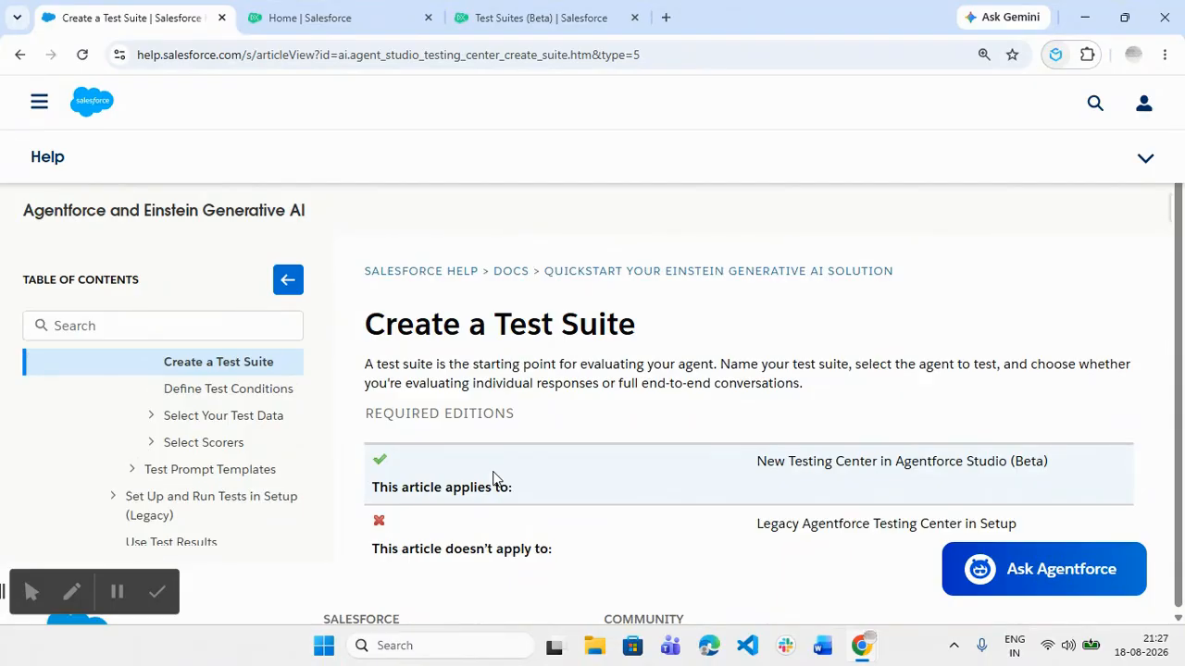
{"action": "scroll", "coordinate": [492, 479], "scroll_direction": "down", "scroll_amount": 1}
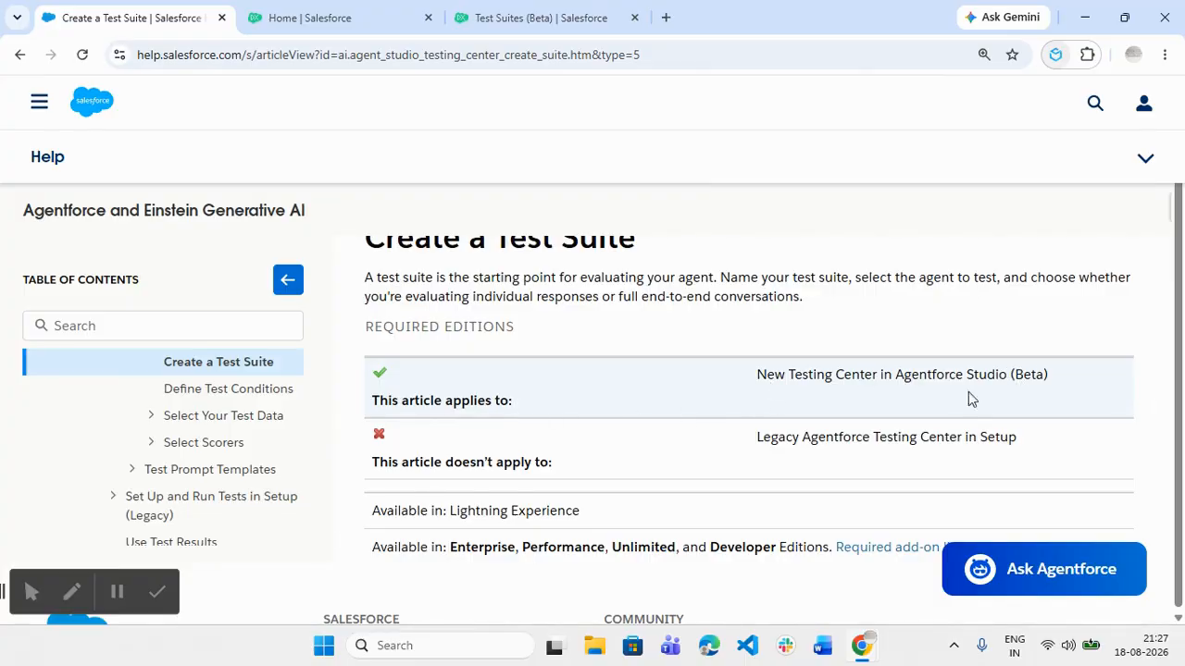
{"action": "scroll", "coordinate": [896, 407], "scroll_direction": "down", "scroll_amount": 2}
{"action": "scroll", "coordinate": [895, 407], "scroll_direction": "down", "scroll_amount": 2}
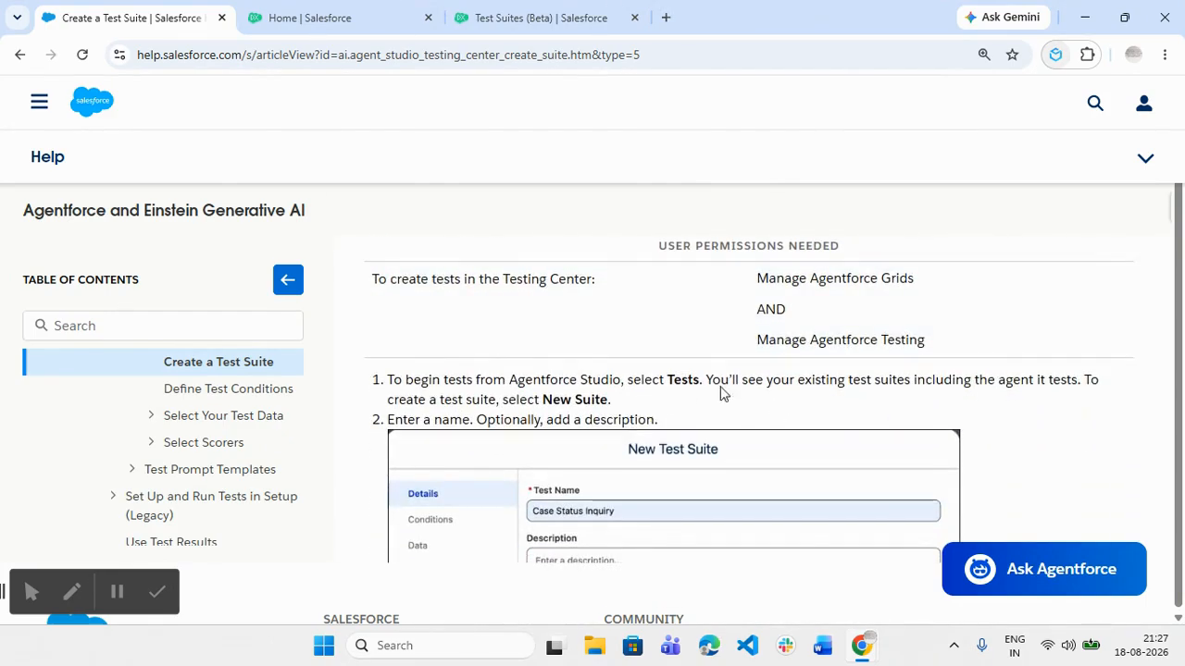
{"action": "left_click", "coordinate": [312, 15]}
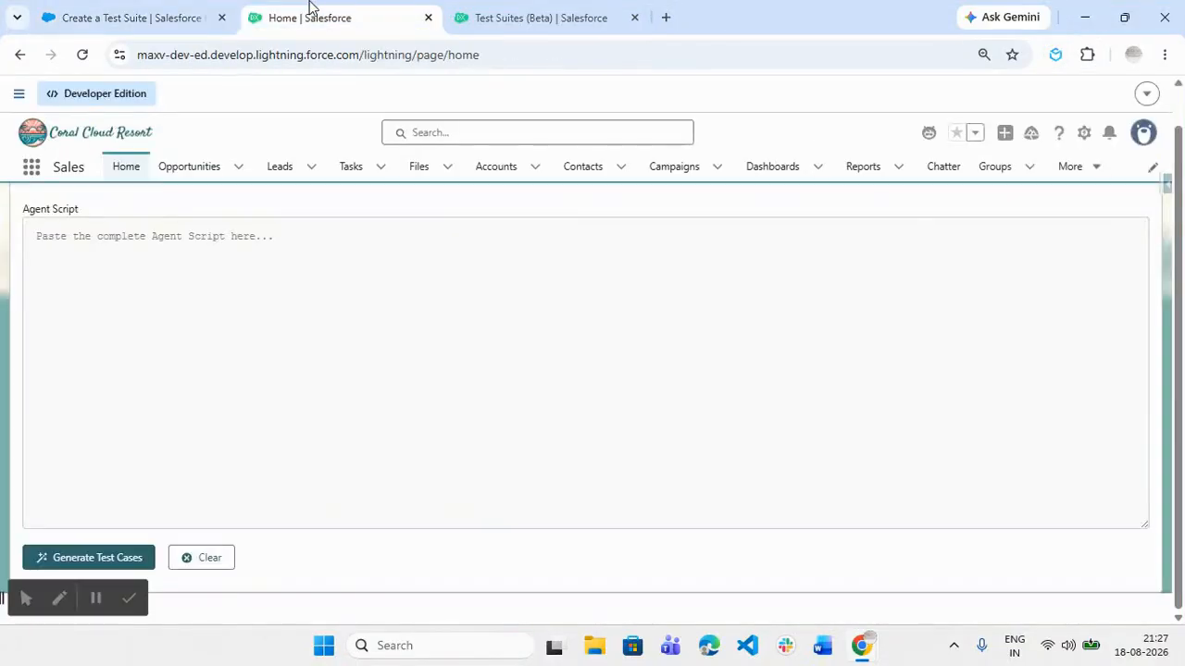
From the Test Suites (Beta) list, start a new test suite for an Agent
{"action": "left_click", "coordinate": [488, 13]}
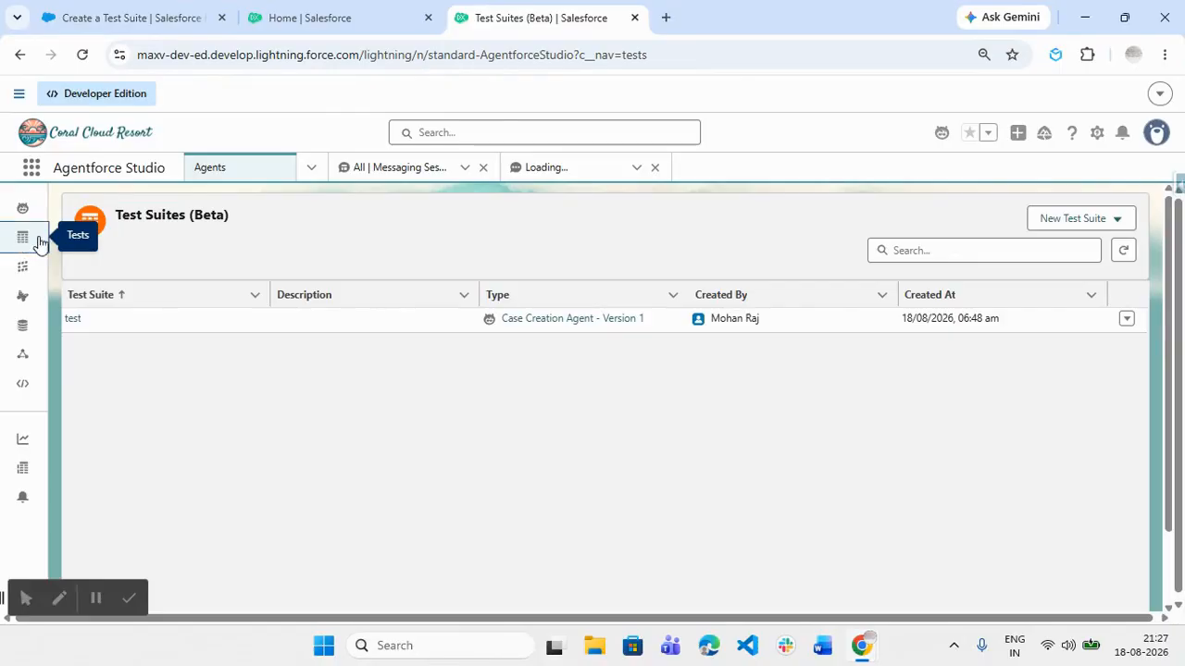
{"action": "left_click_drag", "start_coordinate": [129, 215], "coordinate": [265, 232]}
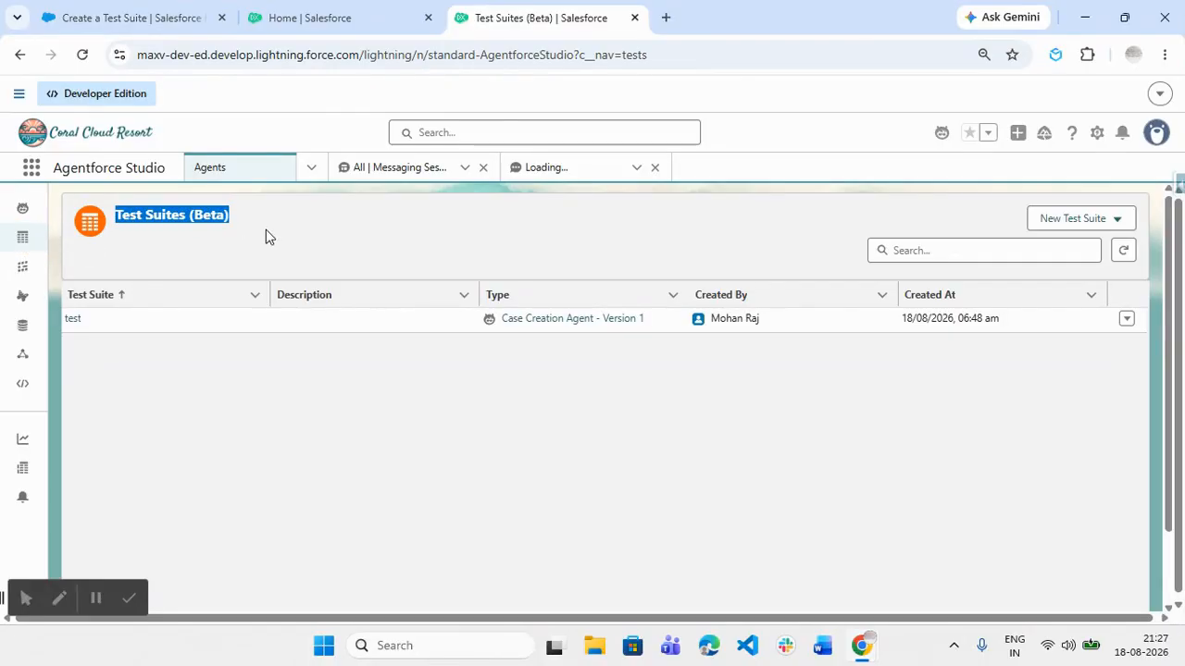
{"action": "left_click", "coordinate": [597, 272]}
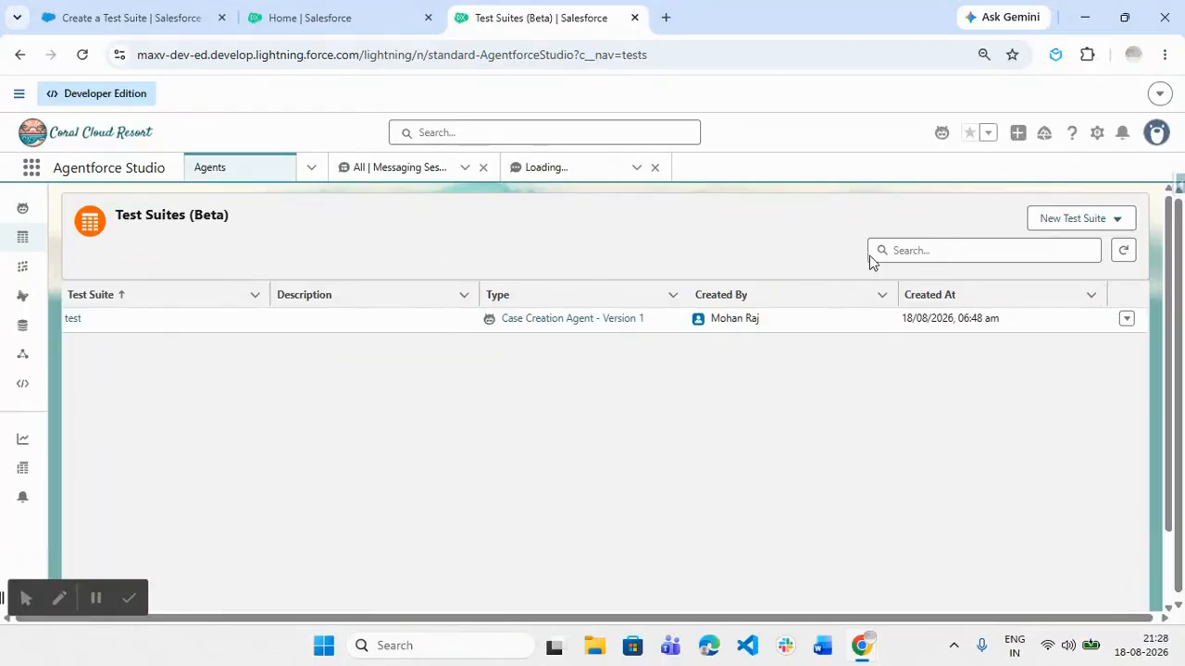
{"action": "left_click", "coordinate": [1064, 223]}
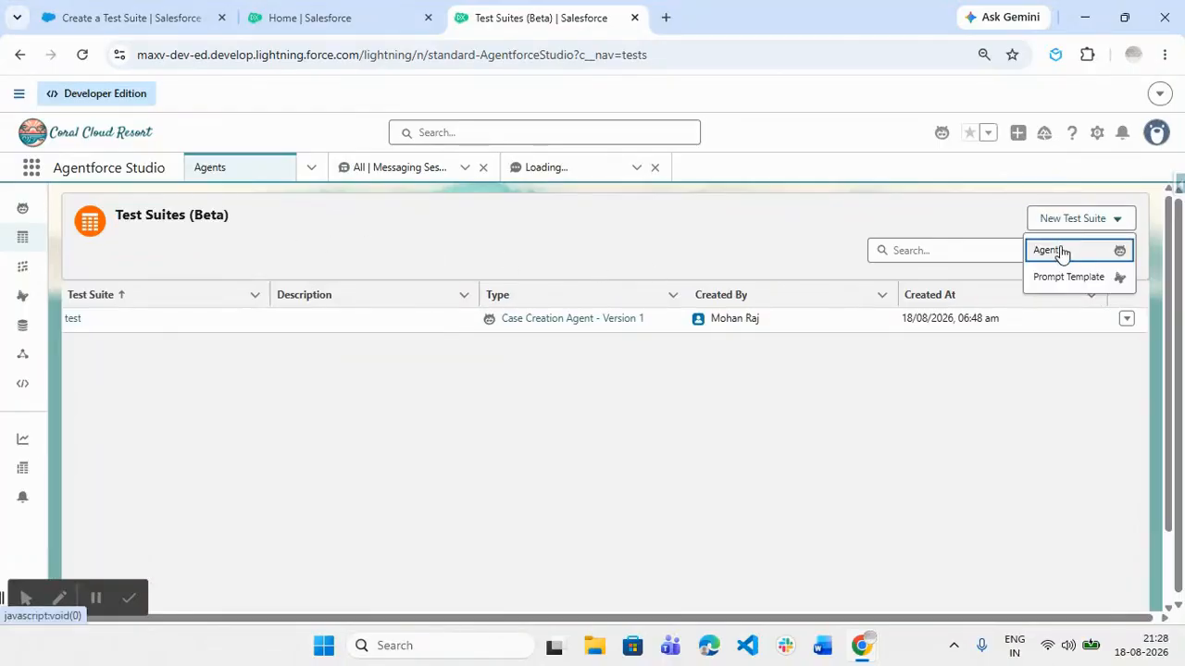
{"action": "left_click", "coordinate": [1055, 250]}
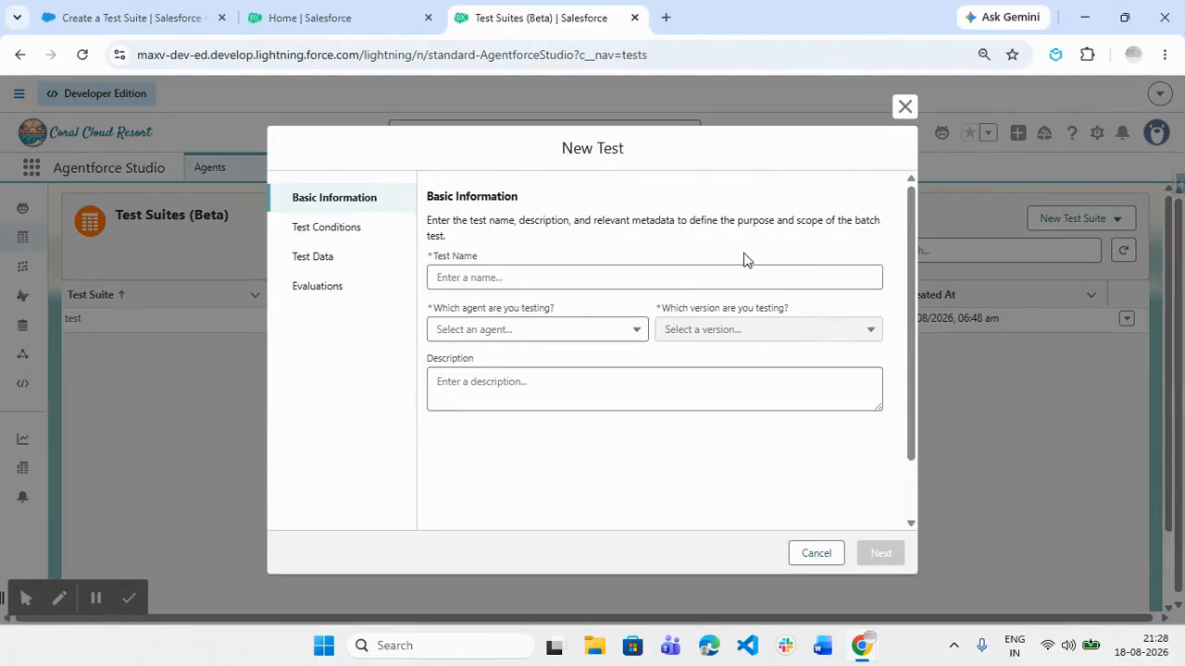
Name the test 'Case Agent Creation Test' for Case Creation Agent Version 1 (Draft), and continue
{"action": "left_click", "coordinate": [558, 272]}
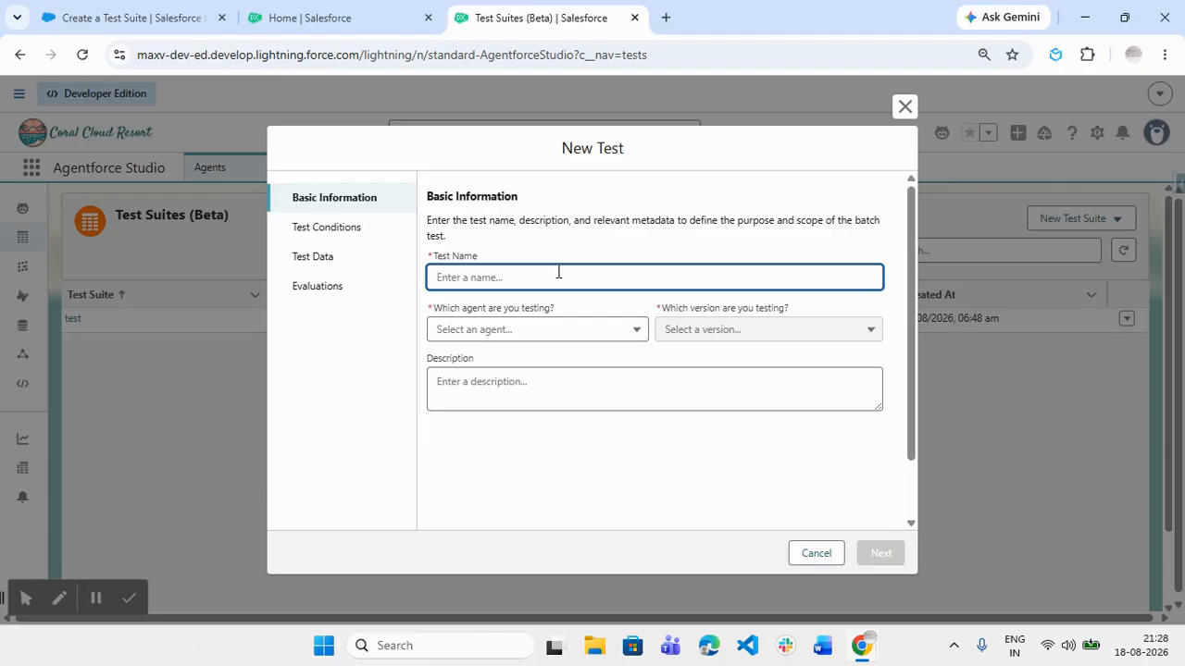
{"action": "type", "text": "Case Agent Creation Test"}
{"action": "left_click", "coordinate": [552, 337]}
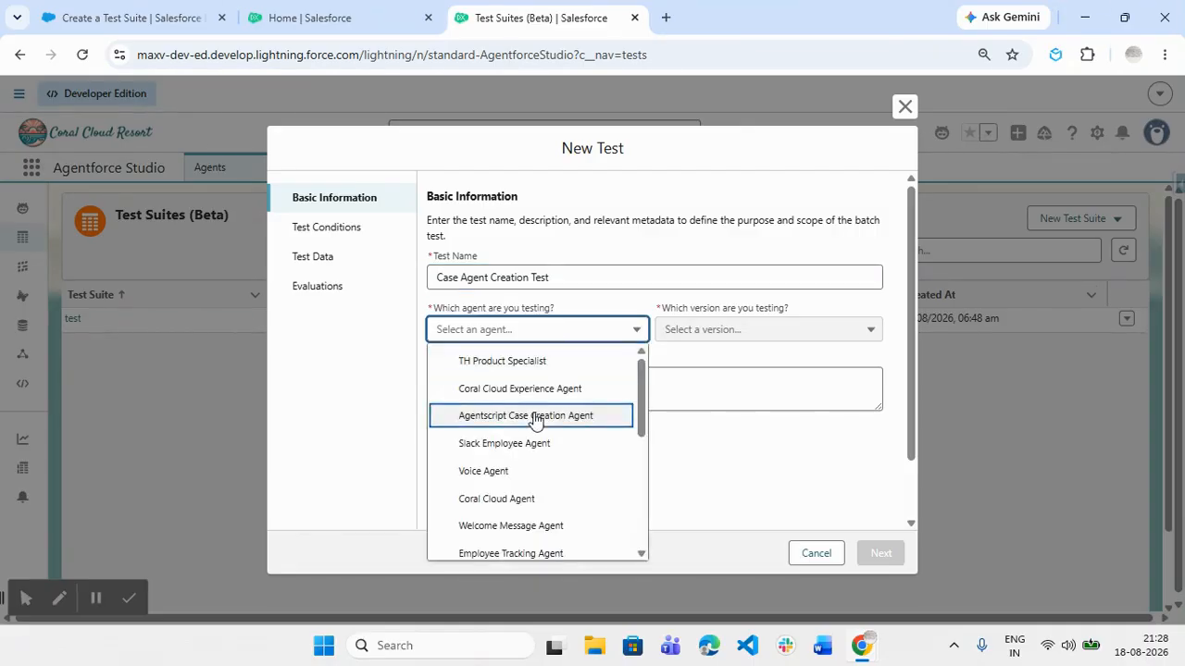
{"action": "scroll", "coordinate": [536, 412], "scroll_direction": "down", "scroll_amount": 1}
{"action": "left_click", "coordinate": [551, 525]}
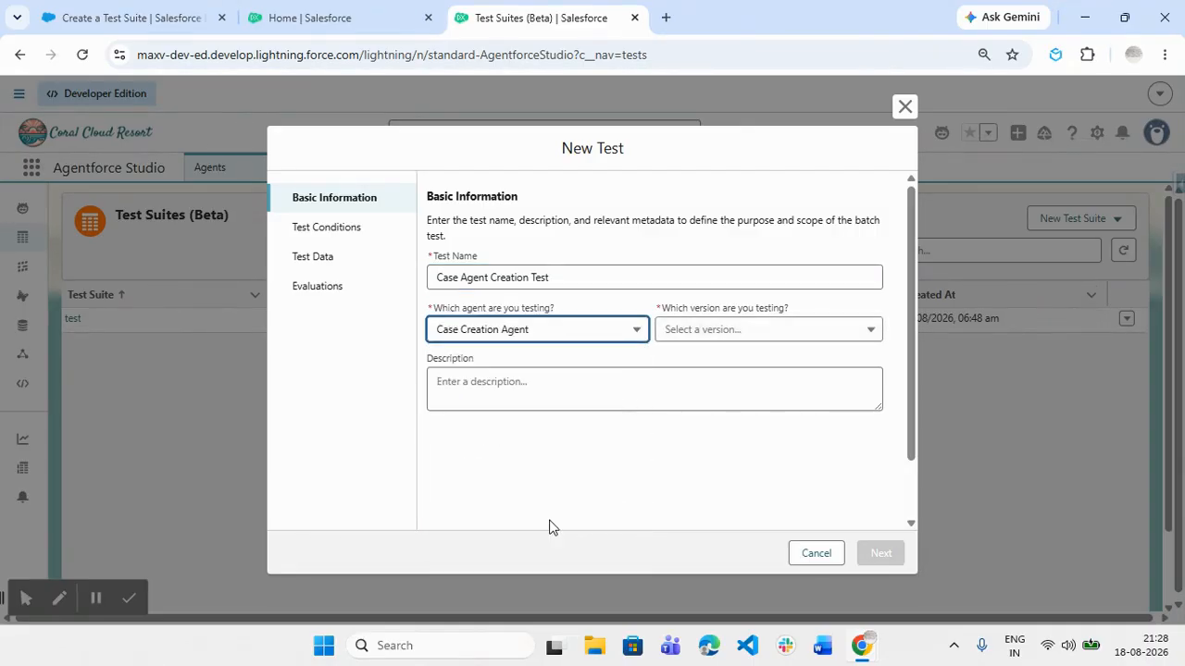
{"action": "left_click", "coordinate": [718, 335]}
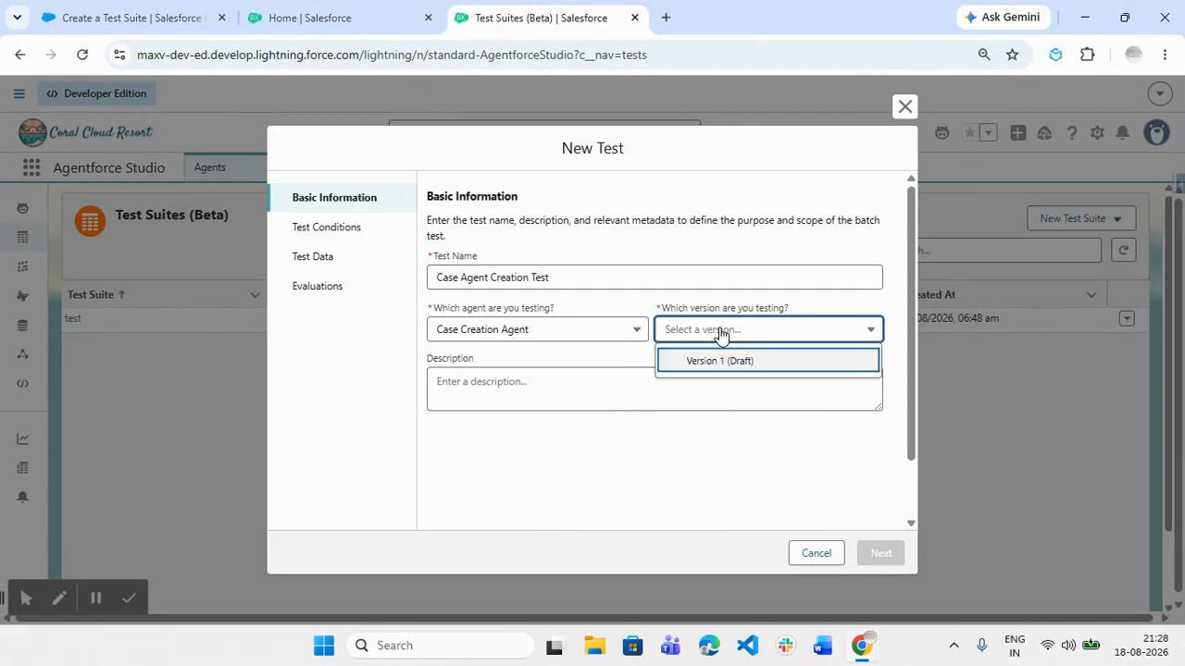
{"action": "left_click", "coordinate": [733, 372]}
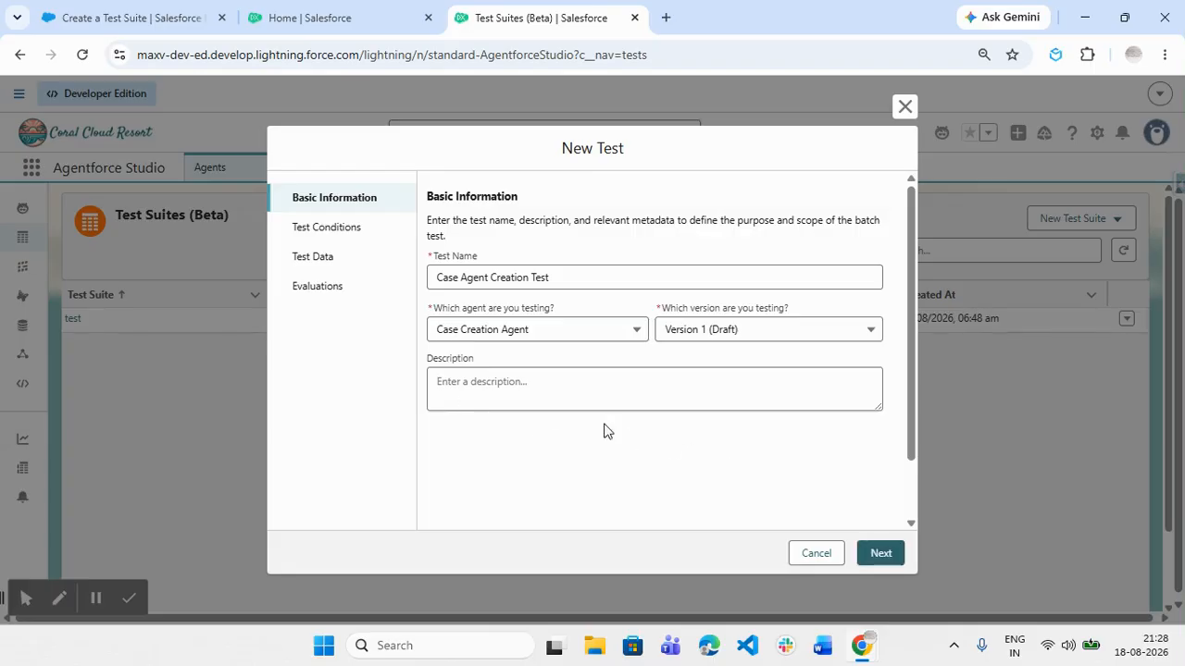
{"action": "left_click", "coordinate": [878, 555]}
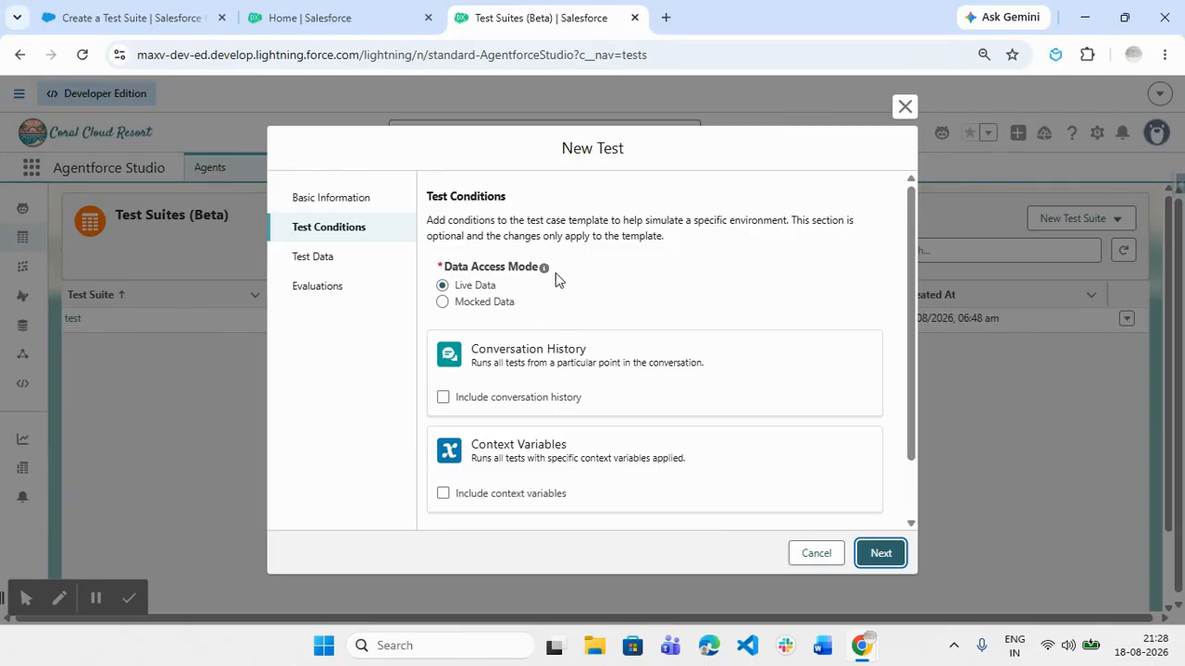
Review the Data Access Mode info and options, then return to the Create a Test Suite article
{"action": "mouse_move", "coordinate": [544, 270]}
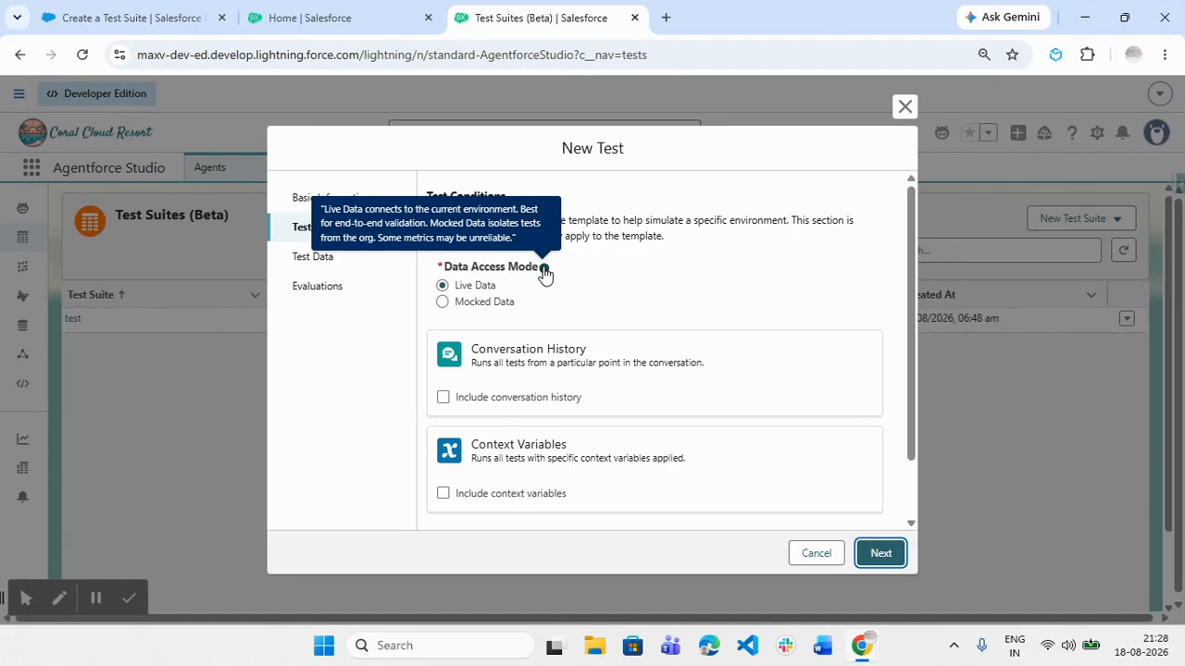
{"action": "scroll", "coordinate": [569, 308], "scroll_direction": "down", "scroll_amount": 2}
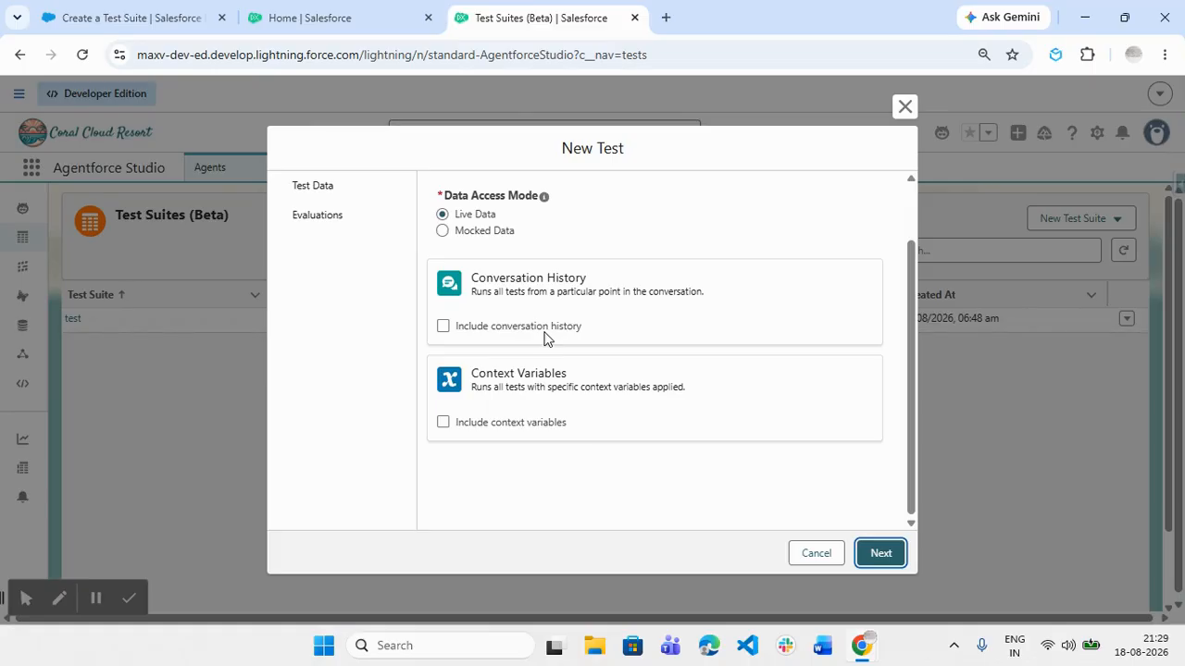
{"action": "left_click", "coordinate": [148, 14]}
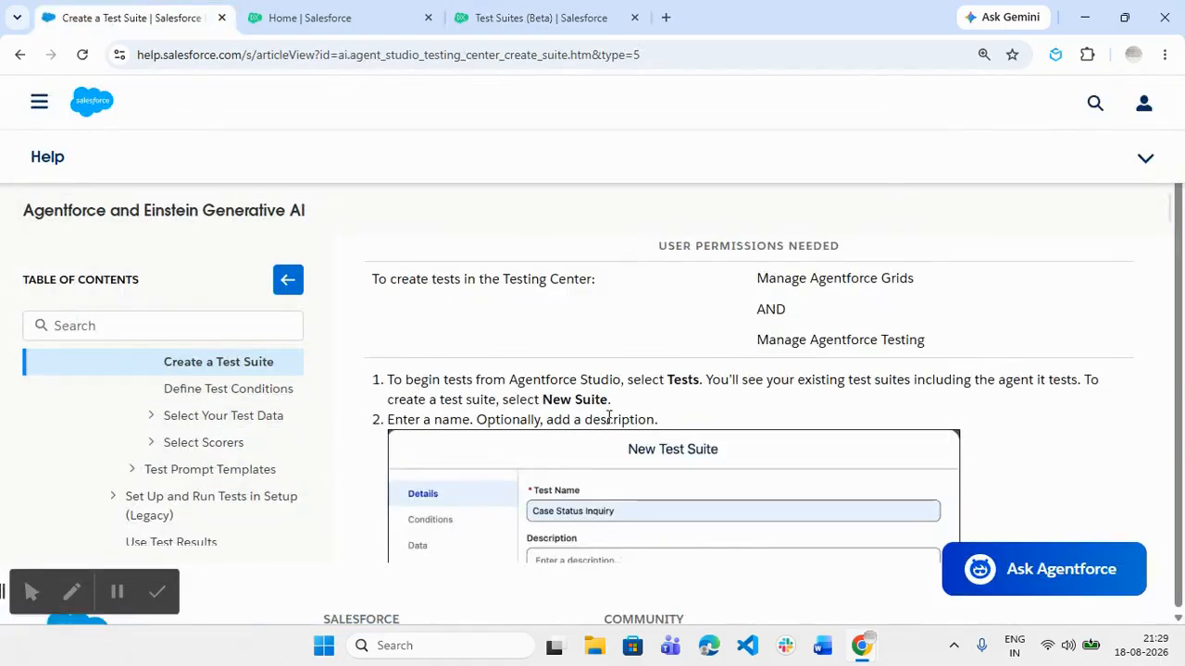
Read through the Define Test Conditions help article, then return to the New Test dialog
{"action": "scroll", "coordinate": [609, 417], "scroll_direction": "down", "scroll_amount": 5}
{"action": "scroll", "coordinate": [609, 417], "scroll_direction": "down", "scroll_amount": 5}
{"action": "scroll", "coordinate": [609, 419], "scroll_direction": "down", "scroll_amount": 3}
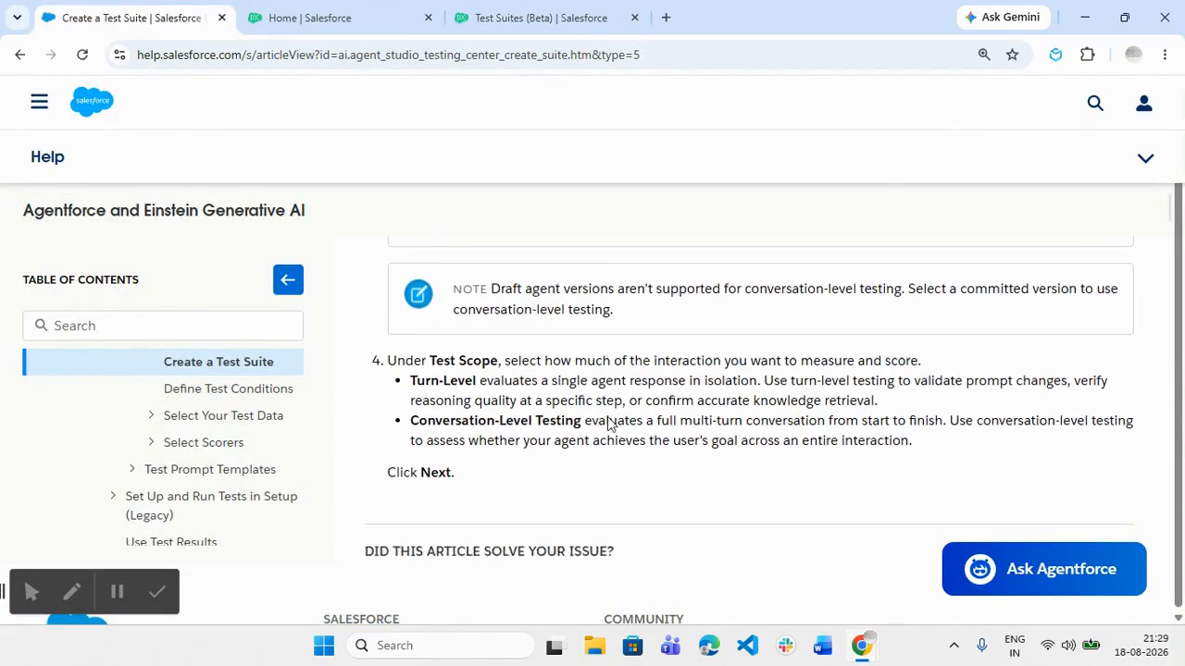
{"action": "left_click", "coordinate": [261, 388]}
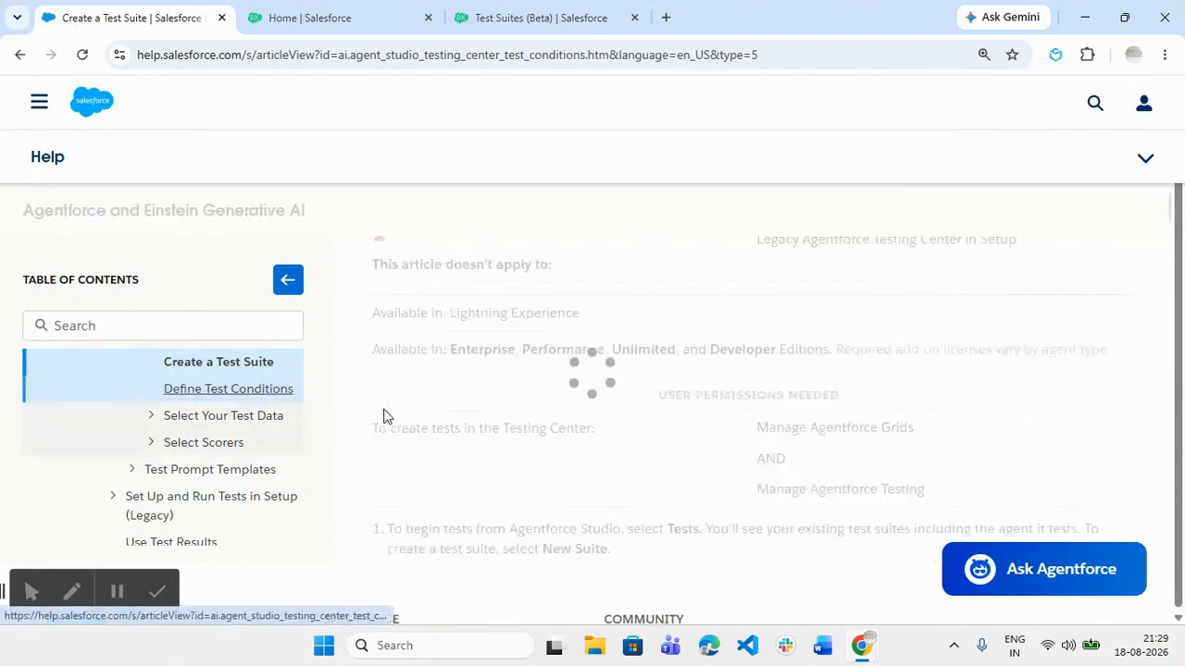
{"action": "scroll", "coordinate": [465, 399], "scroll_direction": "down", "scroll_amount": 3}
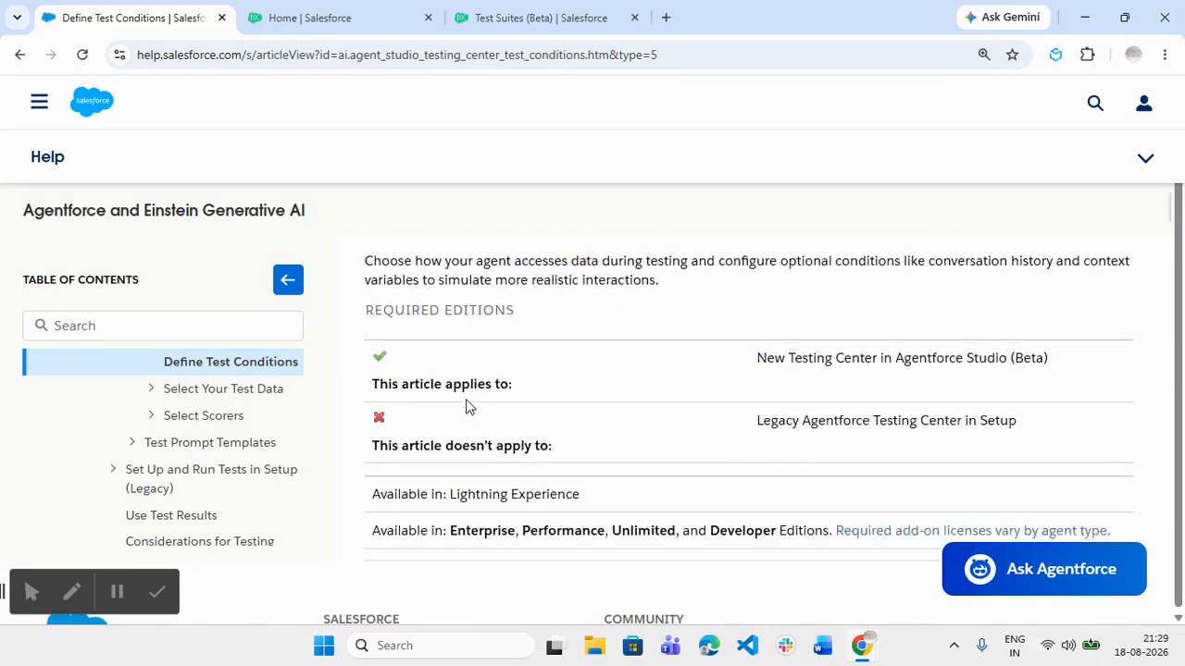
{"action": "scroll", "coordinate": [465, 407], "scroll_direction": "down", "scroll_amount": 3}
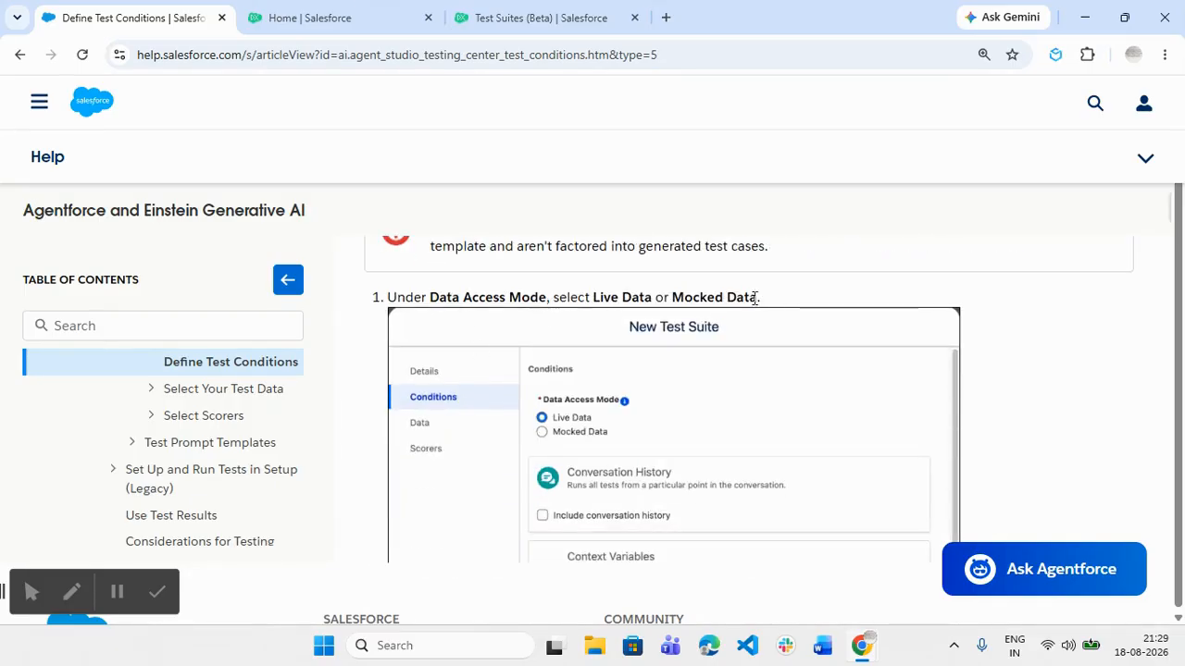
{"action": "scroll", "coordinate": [759, 300], "scroll_direction": "down", "scroll_amount": 3}
{"action": "scroll", "coordinate": [505, 418], "scroll_direction": "down", "scroll_amount": 1}
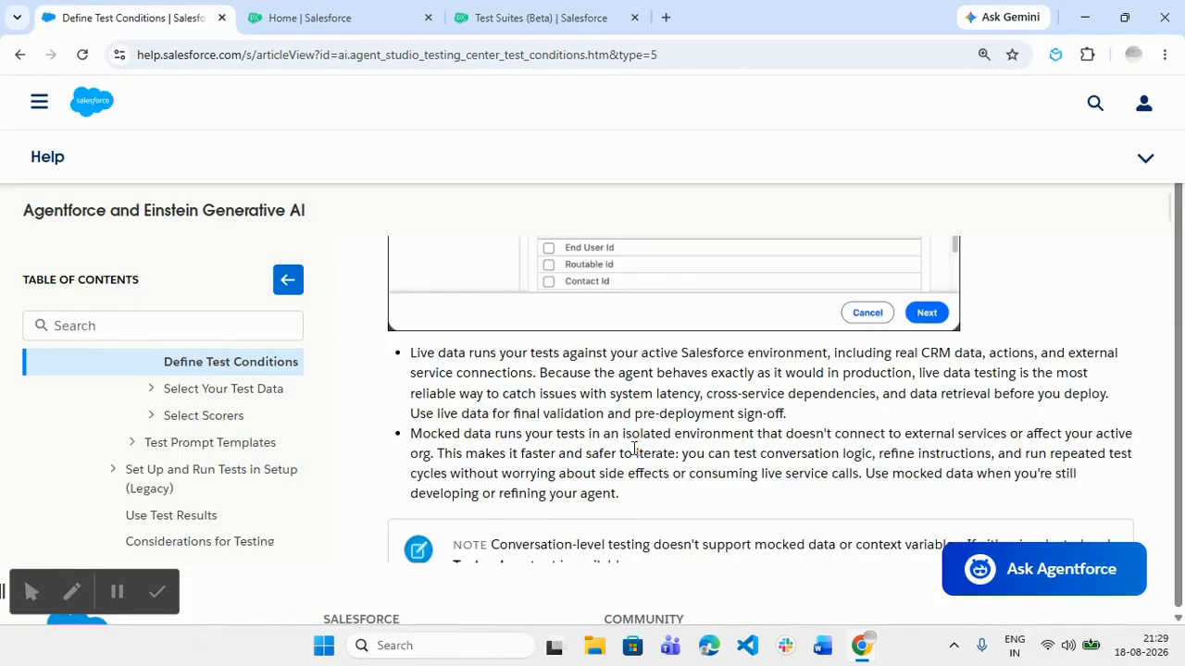
{"action": "scroll", "coordinate": [624, 450], "scroll_direction": "down", "scroll_amount": 1}
{"action": "scroll", "coordinate": [533, 368], "scroll_direction": "down", "scroll_amount": 2}
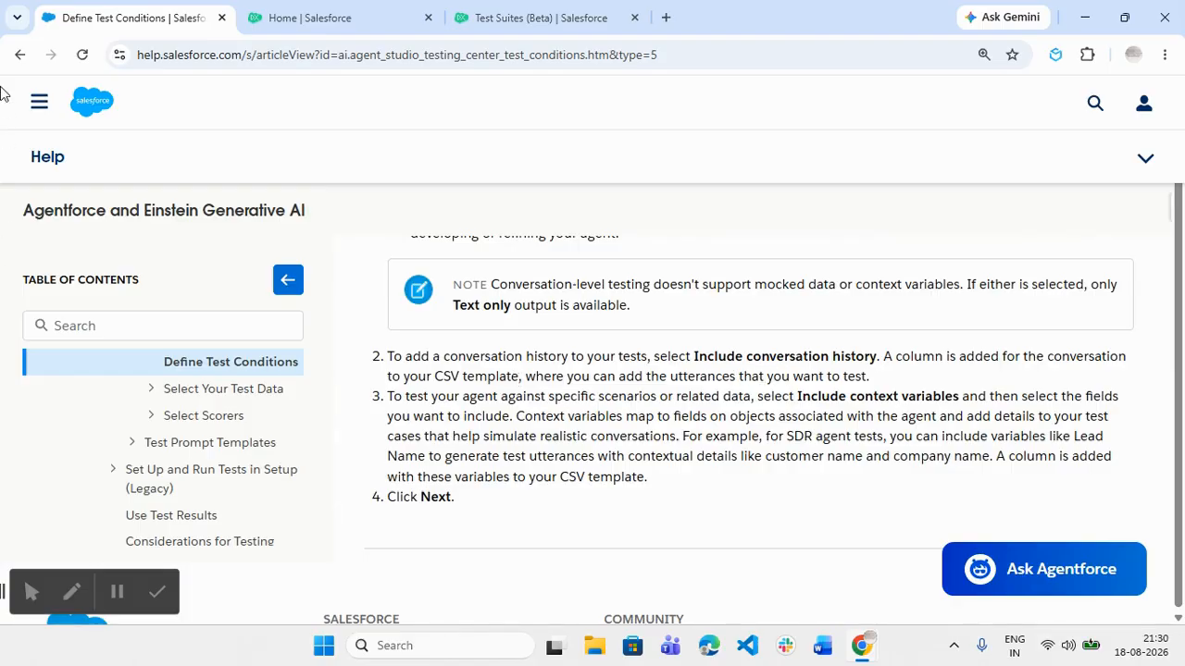
{"action": "scroll", "coordinate": [945, 358], "scroll_direction": "down", "scroll_amount": 1}
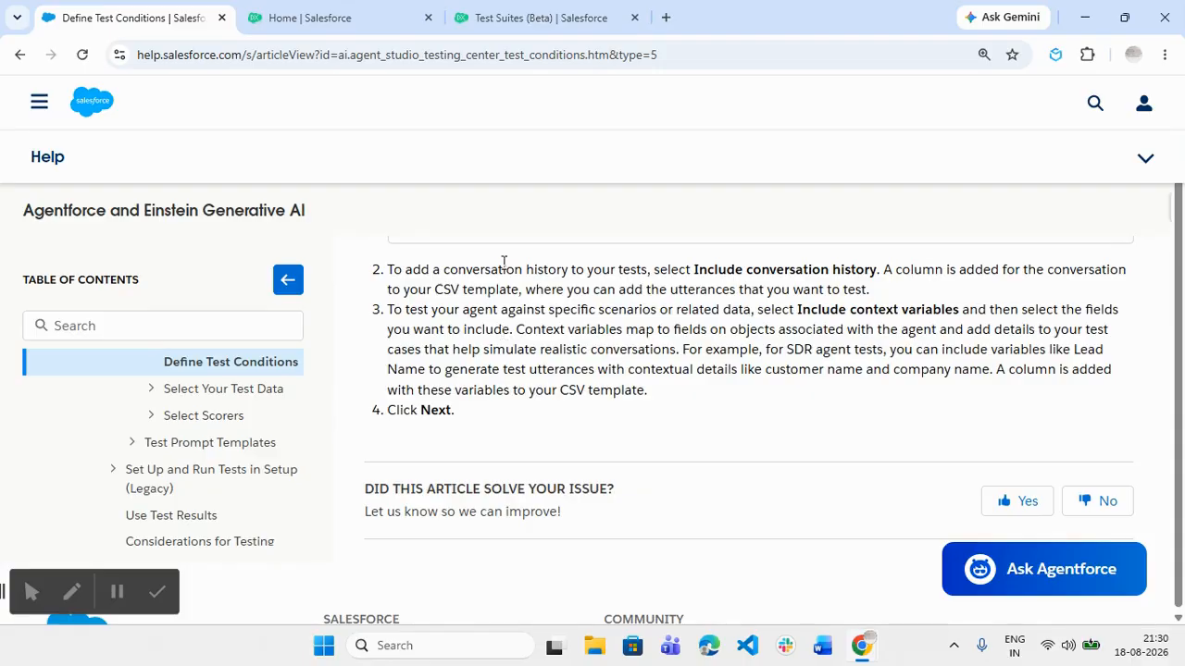
{"action": "left_click", "coordinate": [576, 17]}
{"action": "left_click", "coordinate": [499, 334]}
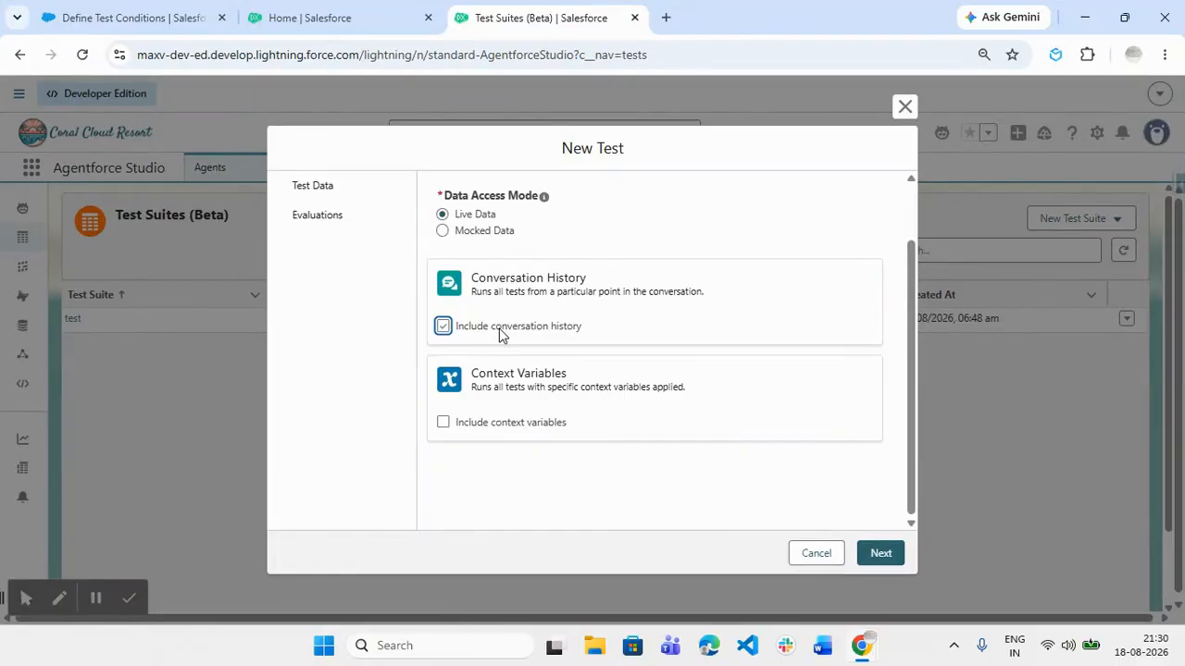
{"action": "left_click", "coordinate": [498, 333]}
{"action": "left_click", "coordinate": [497, 425]}
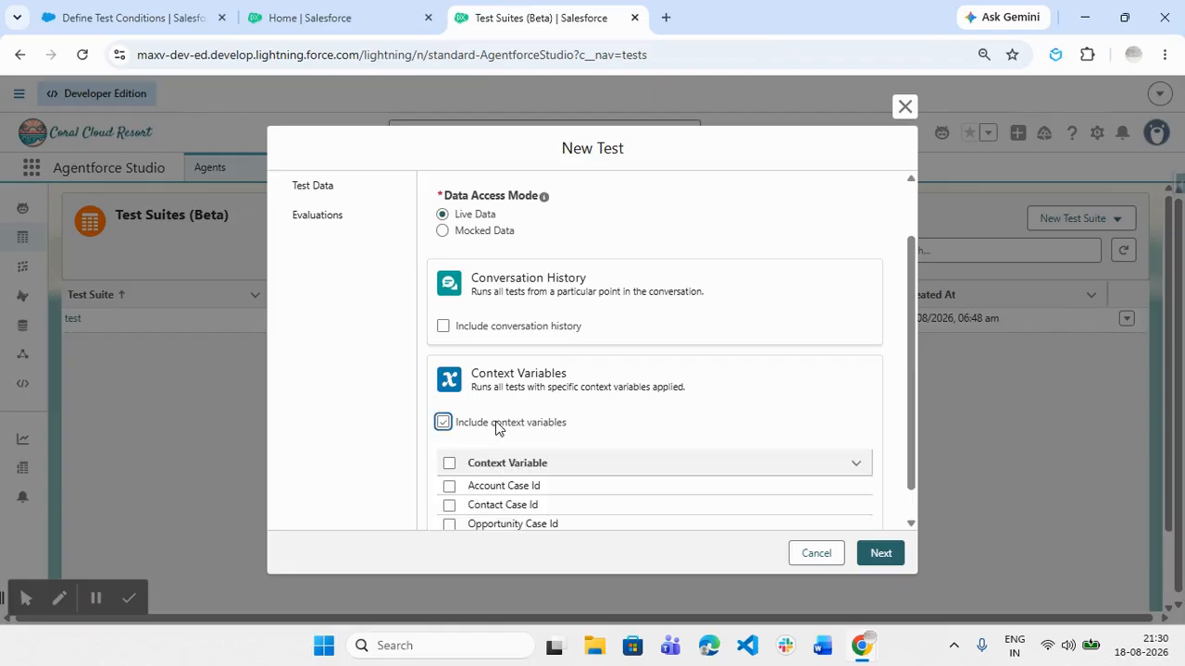
{"action": "scroll", "coordinate": [522, 417], "scroll_direction": "down", "scroll_amount": 1}
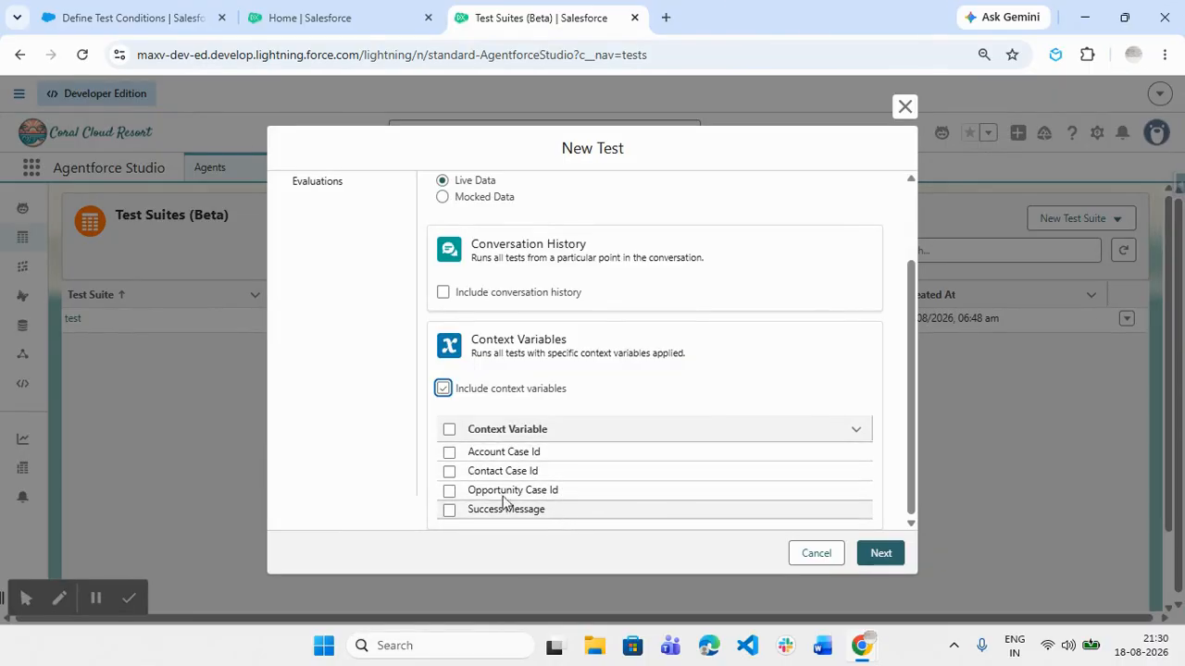
{"action": "left_click", "coordinate": [449, 453]}
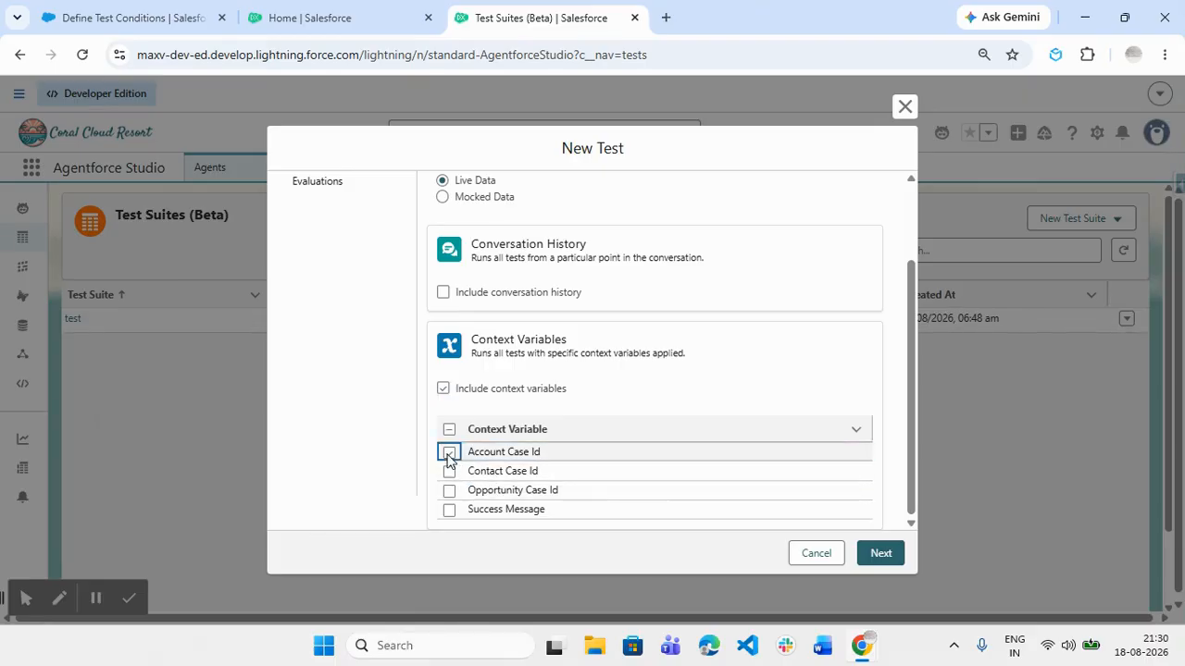
{"action": "left_click", "coordinate": [444, 388]}
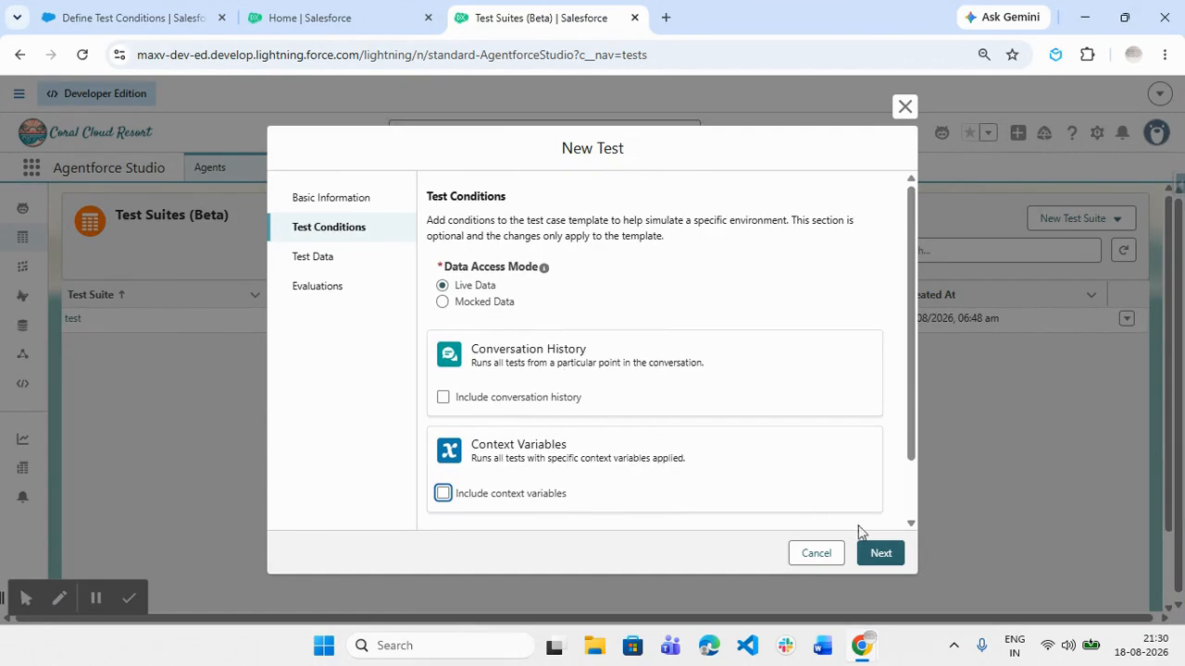
{"action": "left_click", "coordinate": [884, 556]}
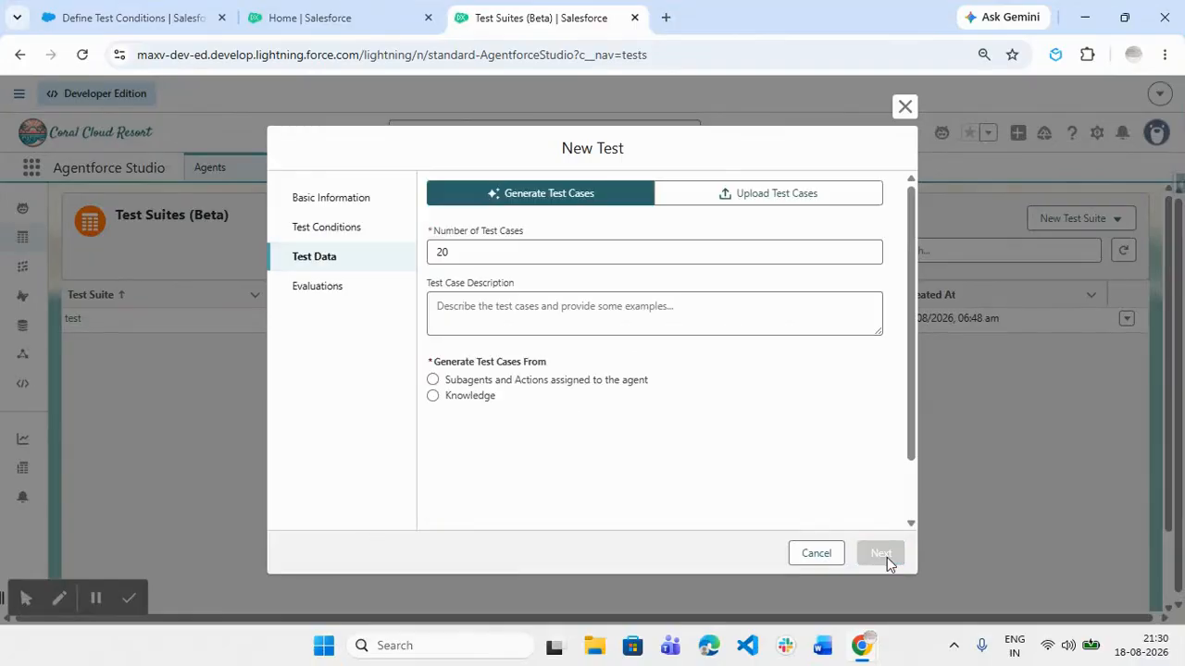
Keep Generate Test Cases at 20 from Subagents and Actions, excluding the General FAQ subagent
{"action": "left_click", "coordinate": [504, 252]}
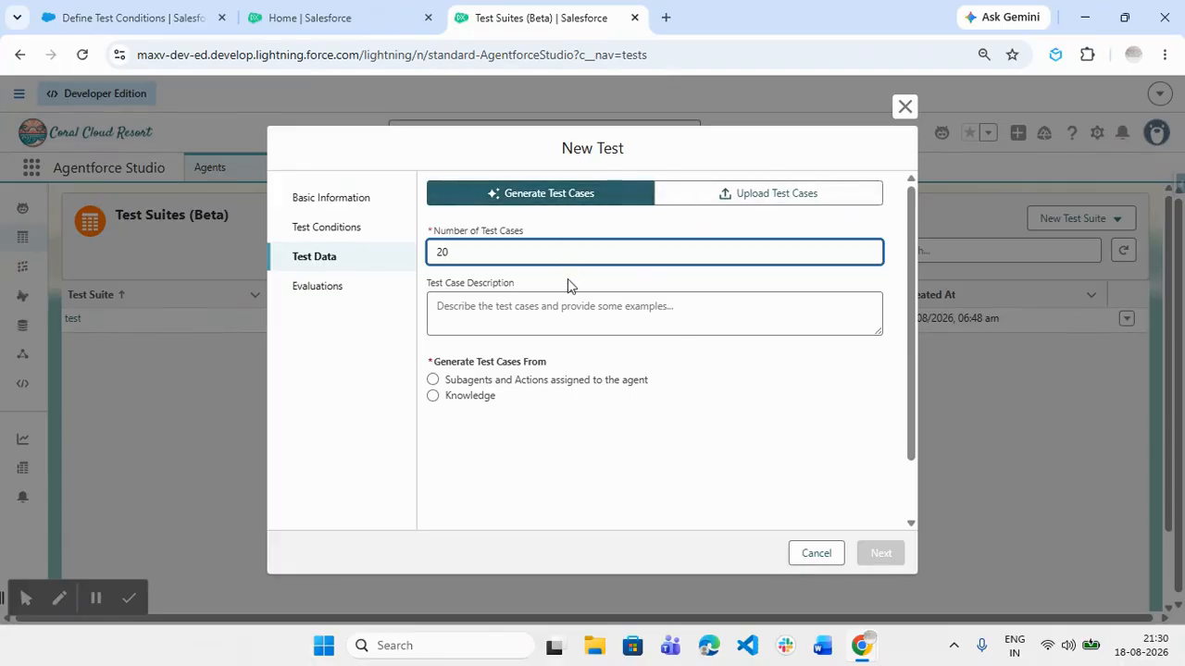
{"action": "left_click", "coordinate": [754, 197]}
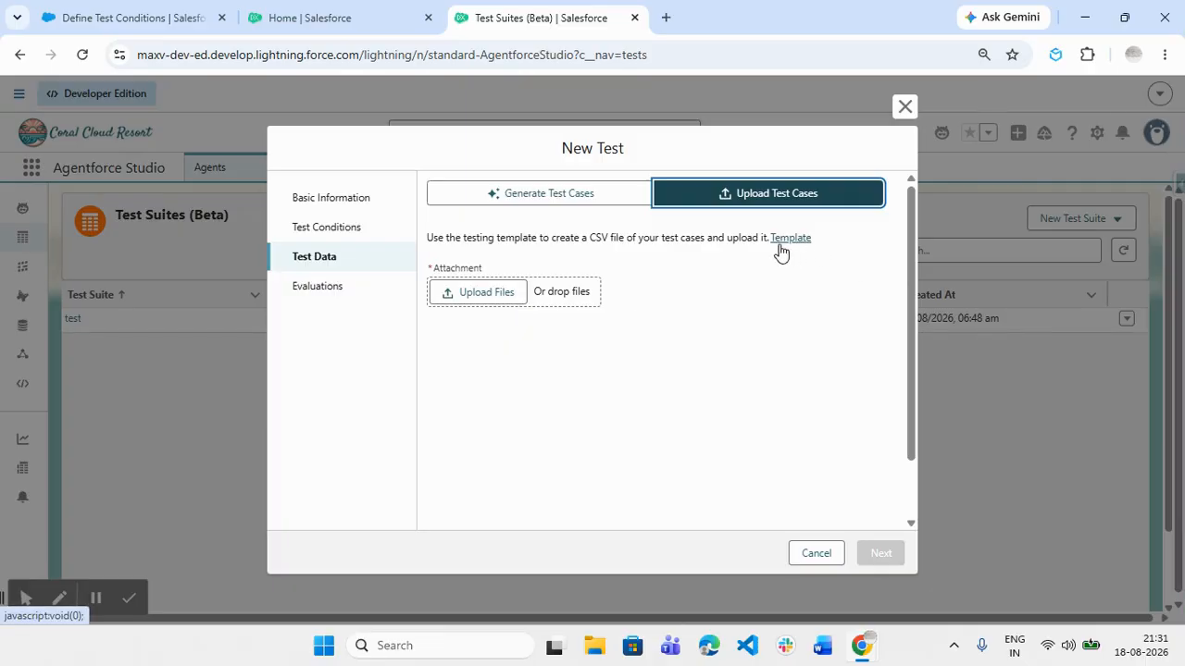
{"action": "left_click", "coordinate": [575, 209]}
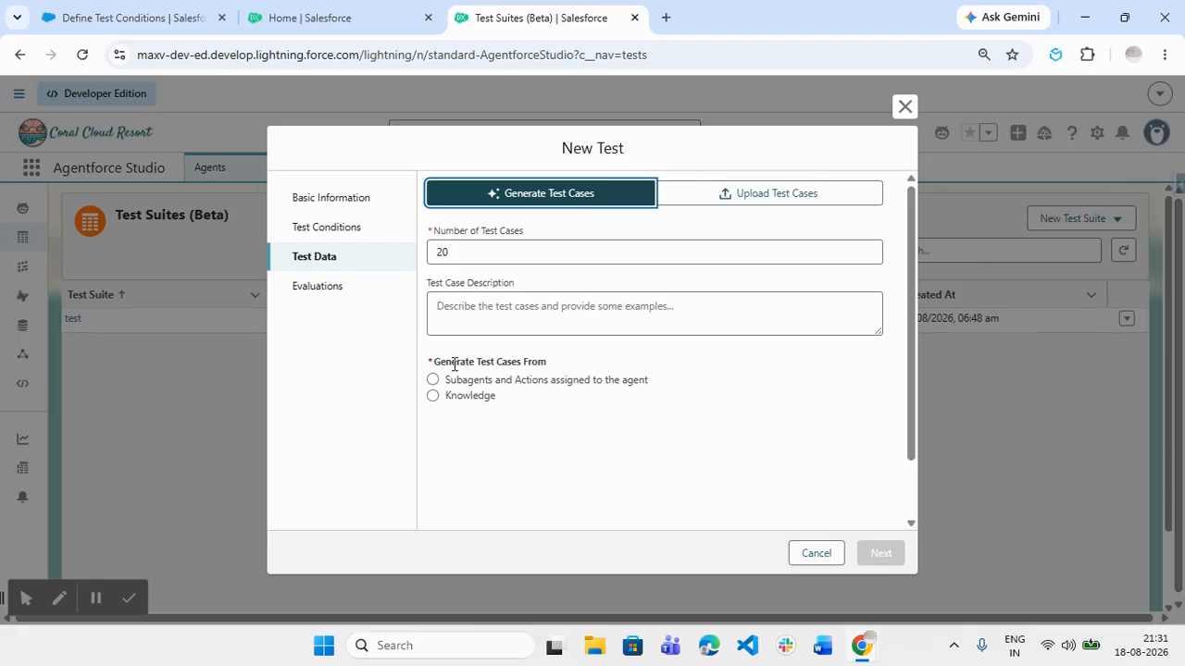
{"action": "left_click", "coordinate": [534, 392]}
{"action": "scroll", "coordinate": [534, 392], "scroll_direction": "down", "scroll_amount": 2}
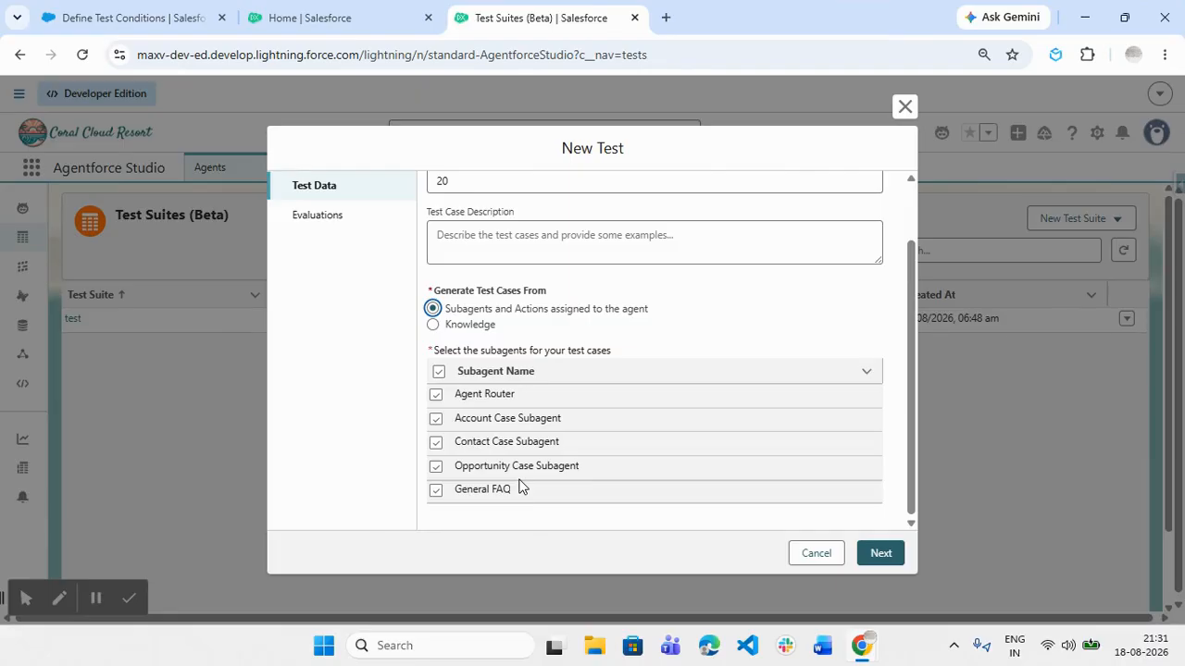
{"action": "left_click", "coordinate": [435, 492]}
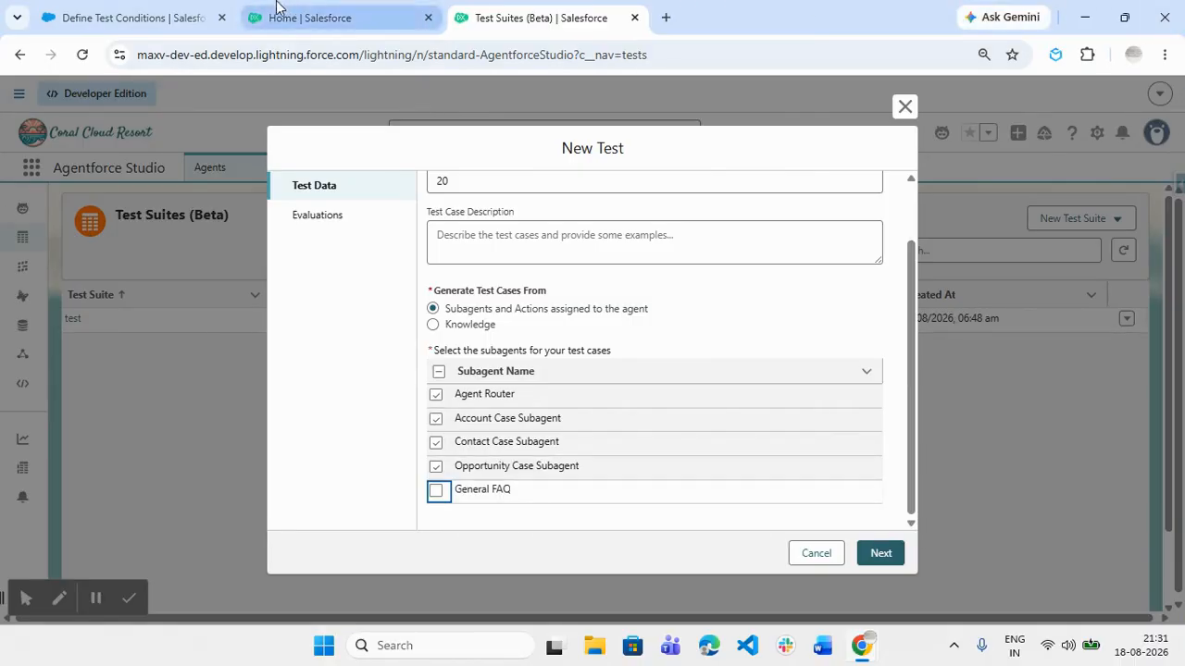
{"action": "left_click", "coordinate": [84, 8]}
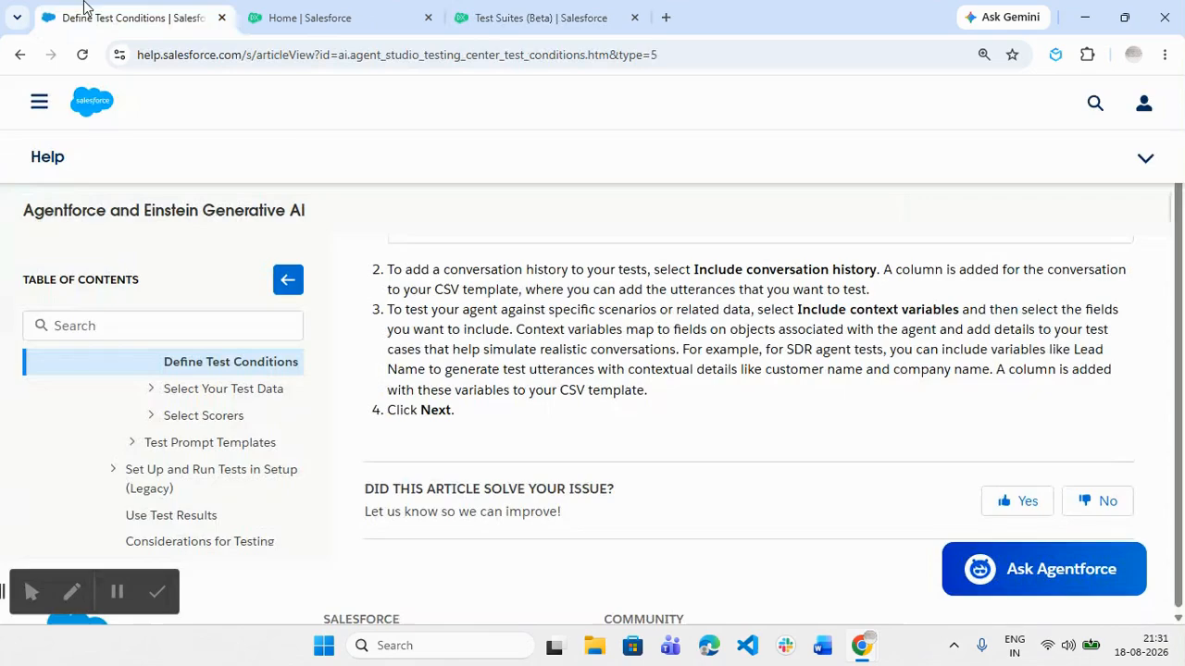
Under Select Your Test Data, read the Generate Tests from Subagents and Actions article
{"action": "left_click", "coordinate": [153, 390]}
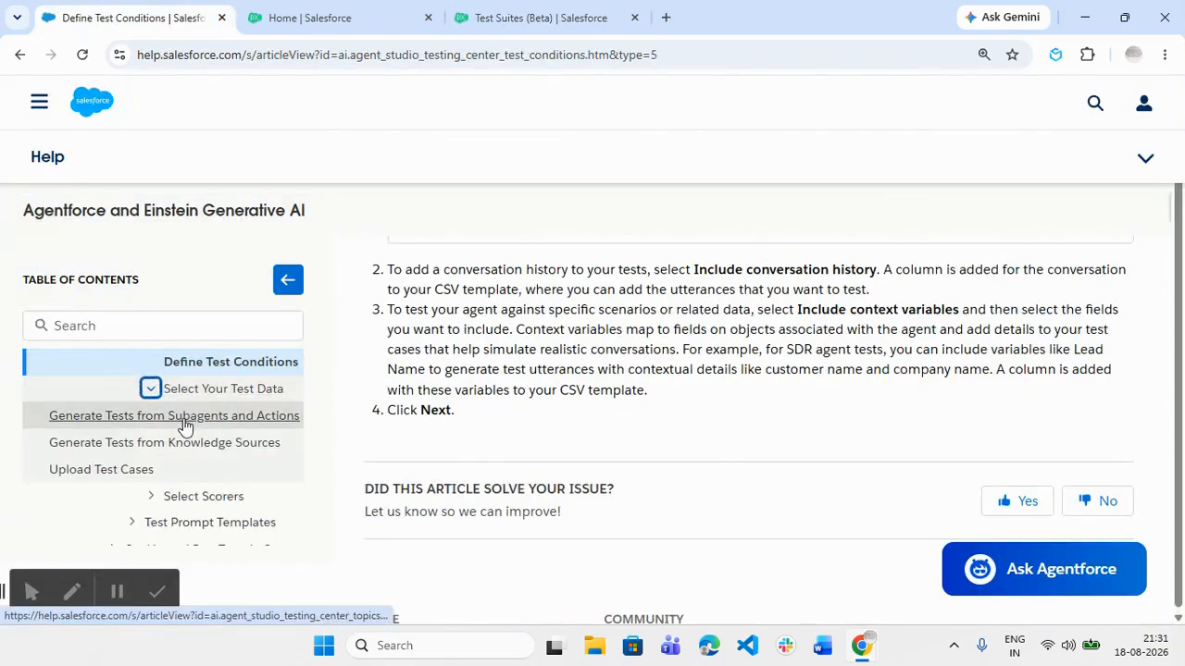
{"action": "left_click", "coordinate": [185, 421]}
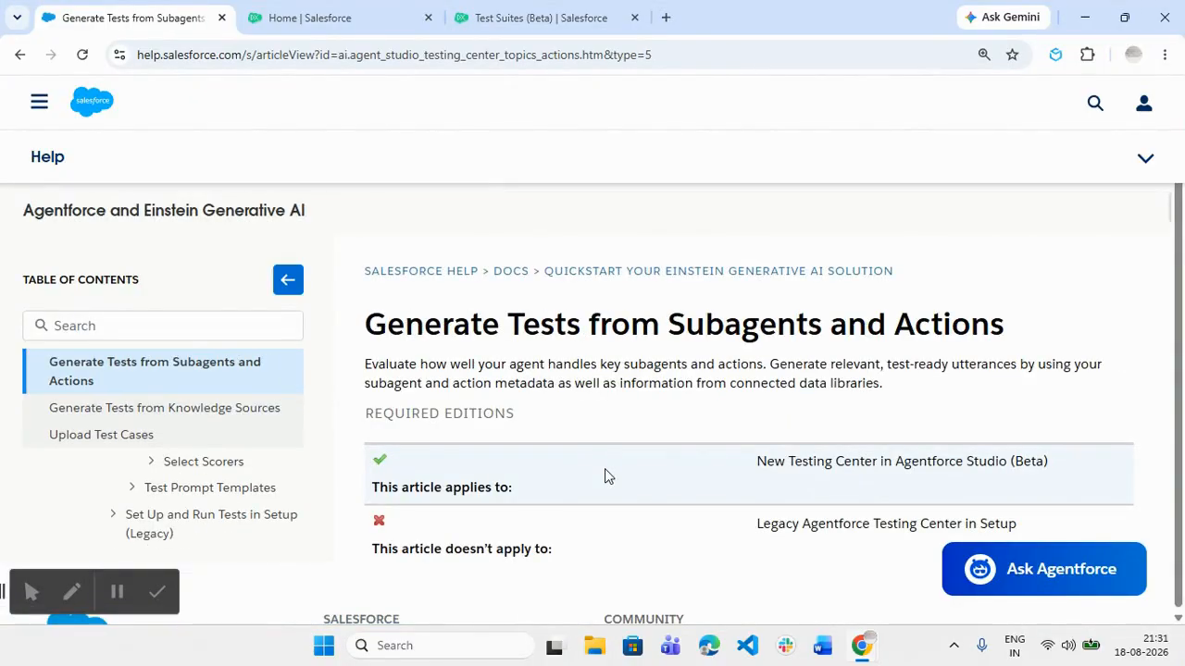
{"action": "scroll", "coordinate": [608, 458], "scroll_direction": "down", "scroll_amount": 10}
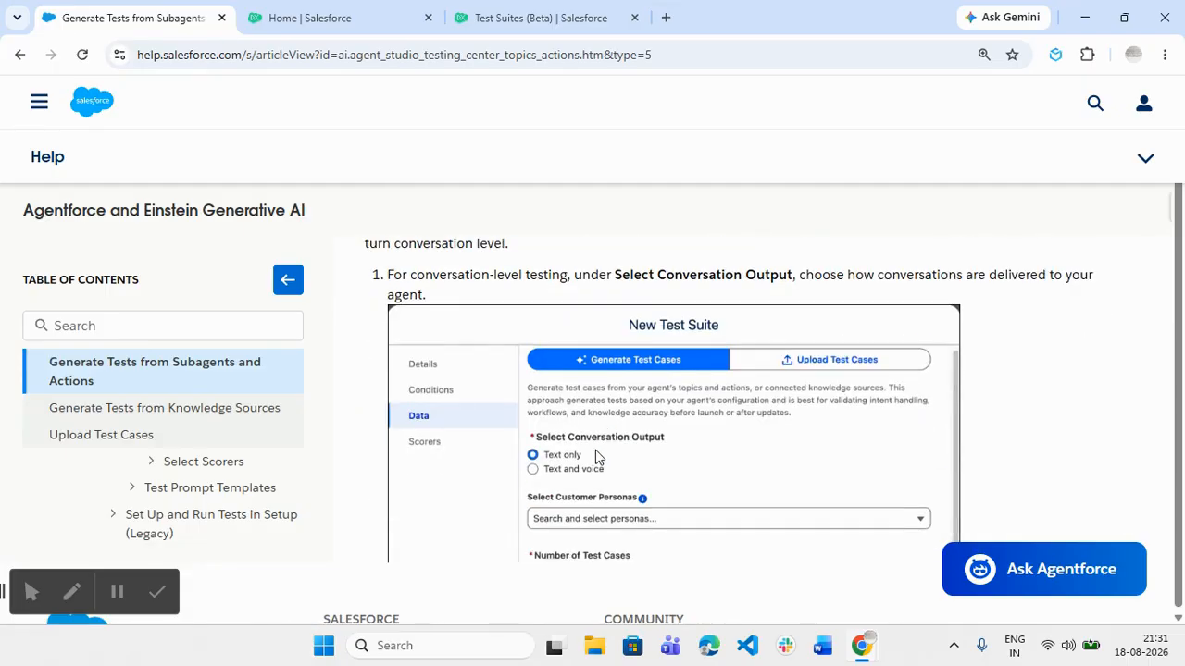
{"action": "scroll", "coordinate": [595, 450], "scroll_direction": "down", "scroll_amount": 1}
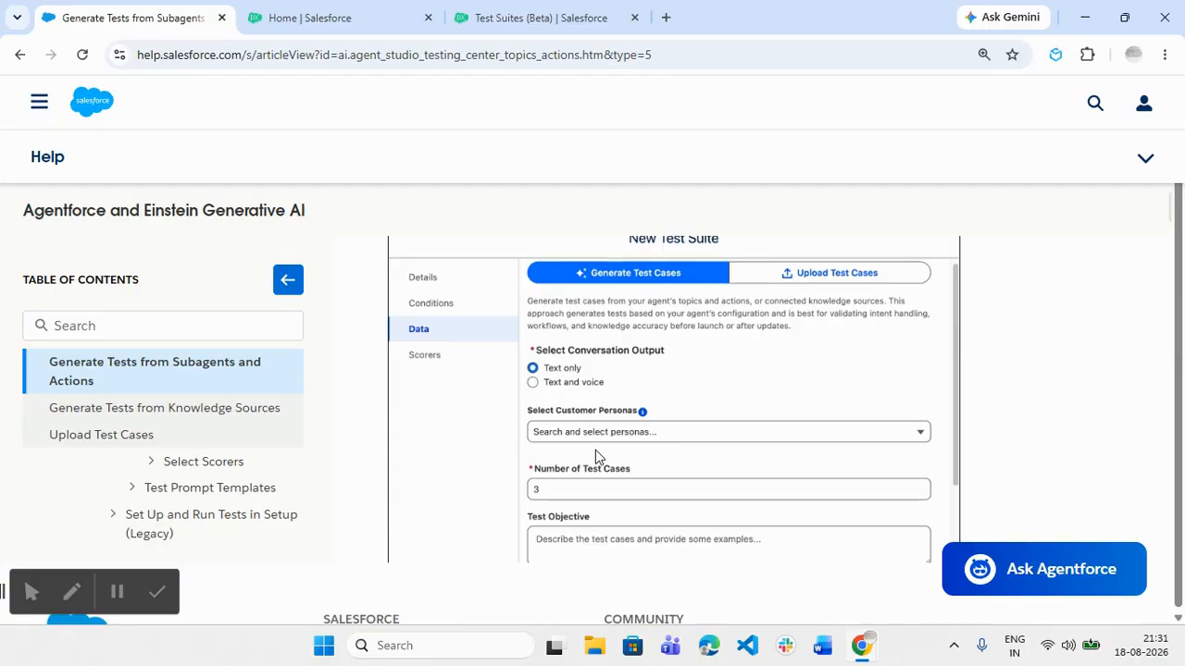
{"action": "scroll", "coordinate": [629, 416], "scroll_direction": "down", "scroll_amount": 1}
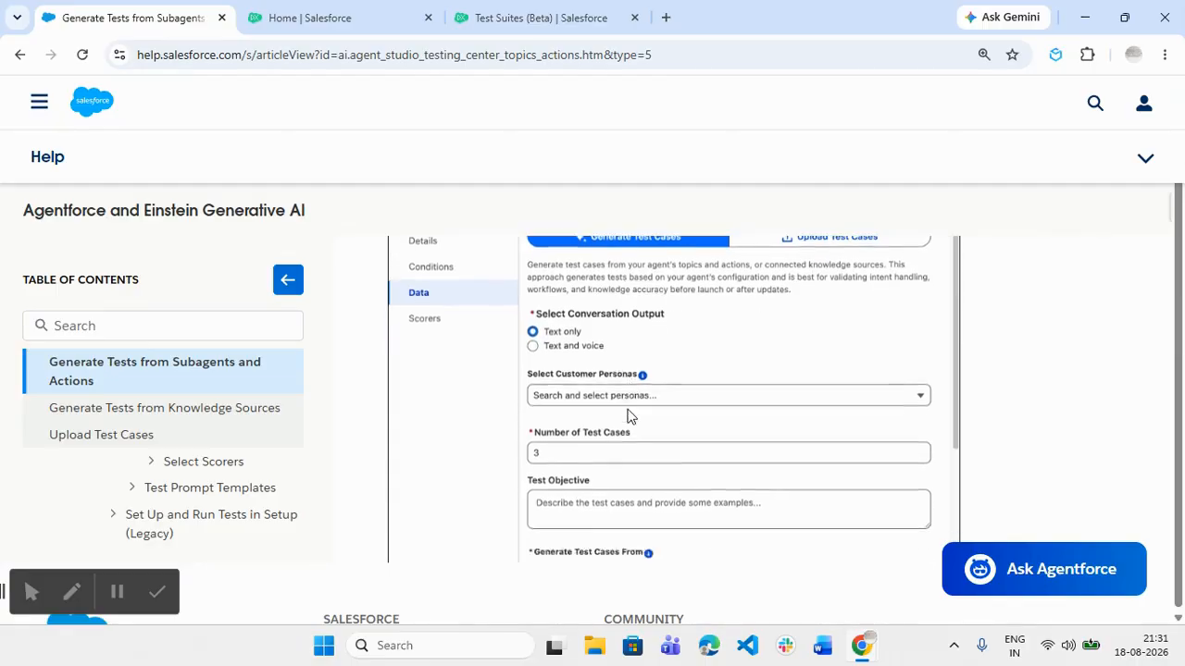
{"action": "scroll", "coordinate": [629, 417], "scroll_direction": "down", "scroll_amount": 3}
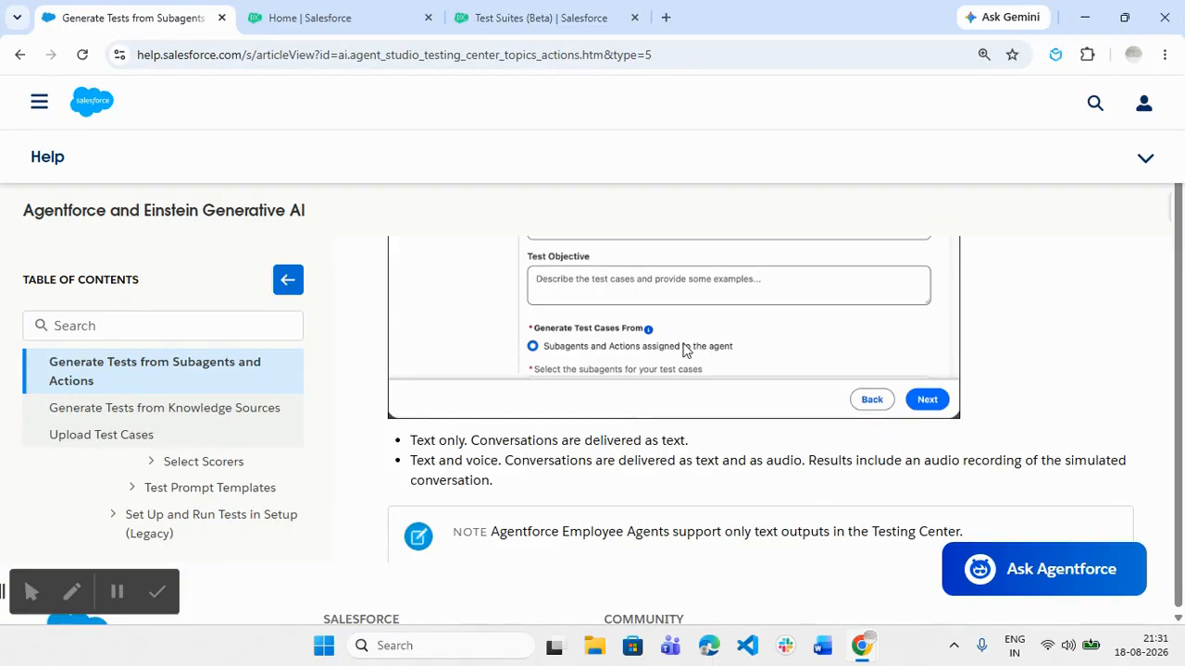
Read the Generate Tests from Knowledge Sources article, noting its 200-case generation limit
{"action": "left_click", "coordinate": [204, 410]}
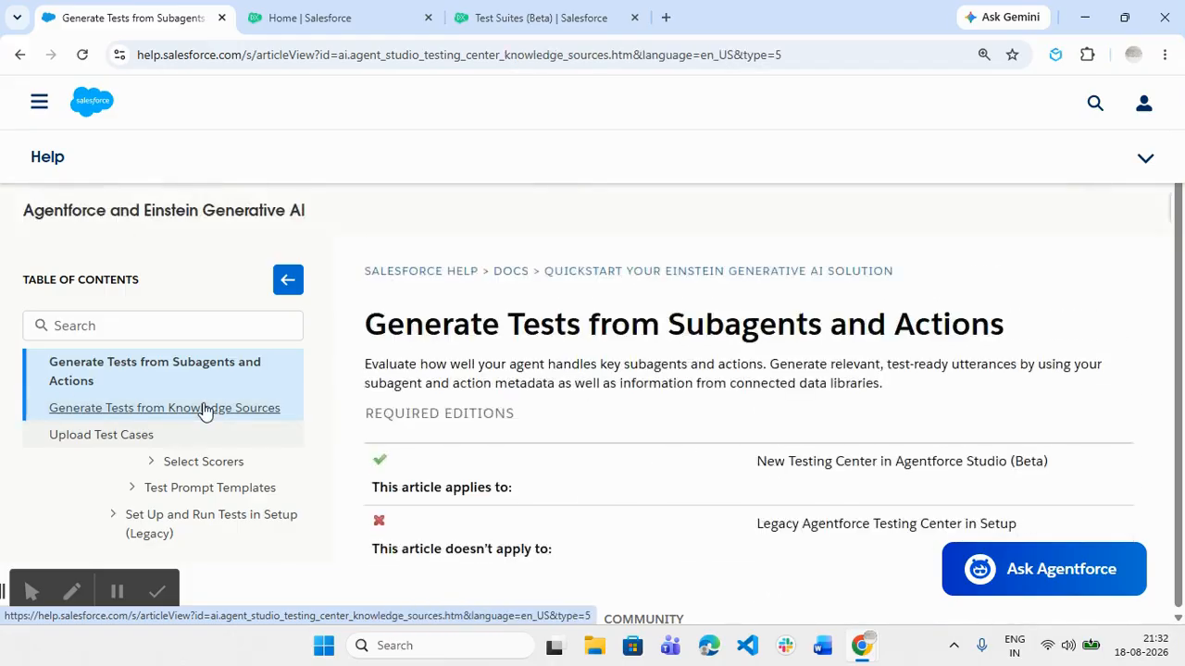
{"action": "scroll", "coordinate": [439, 414], "scroll_direction": "down", "scroll_amount": 8}
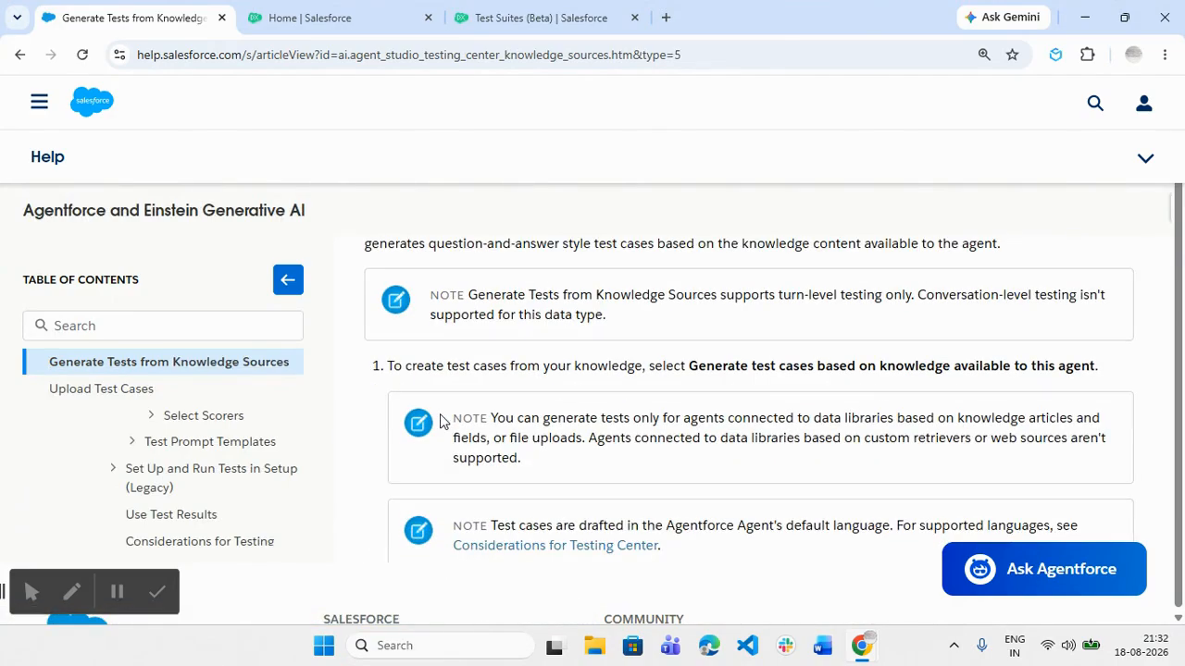
{"action": "scroll", "coordinate": [440, 414], "scroll_direction": "down", "scroll_amount": 3}
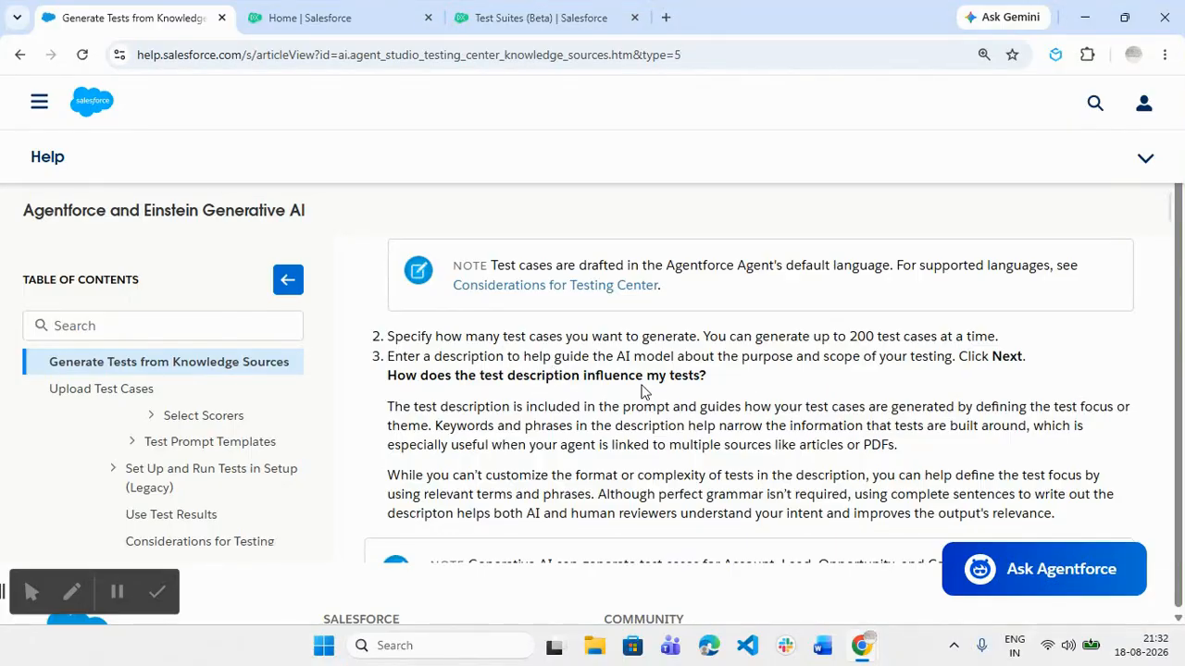
{"action": "scroll", "coordinate": [645, 392], "scroll_direction": "down", "scroll_amount": 2}
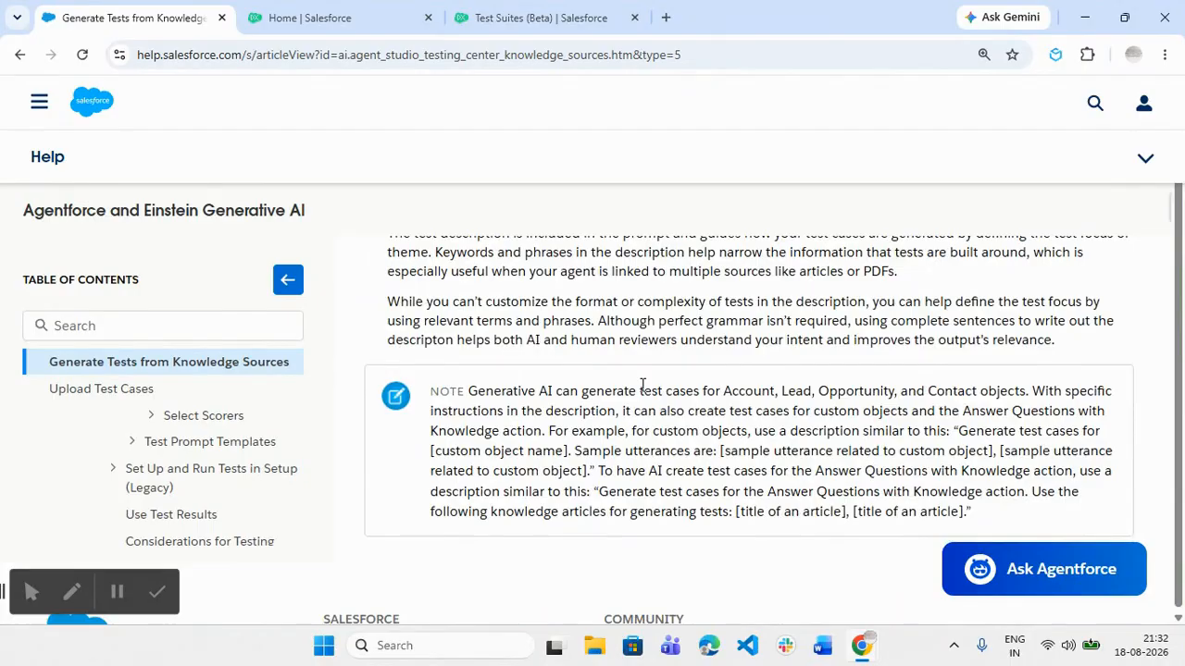
{"action": "scroll", "coordinate": [642, 385], "scroll_direction": "up", "scroll_amount": 3}
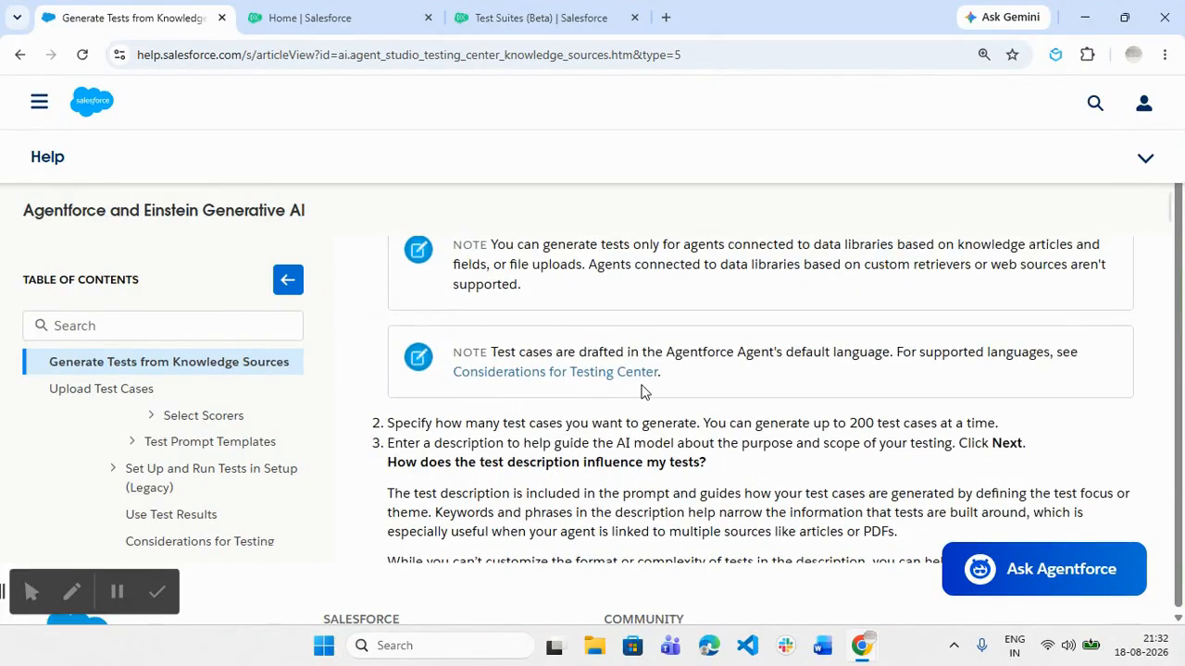
{"action": "scroll", "coordinate": [648, 378], "scroll_direction": "up", "scroll_amount": 1}
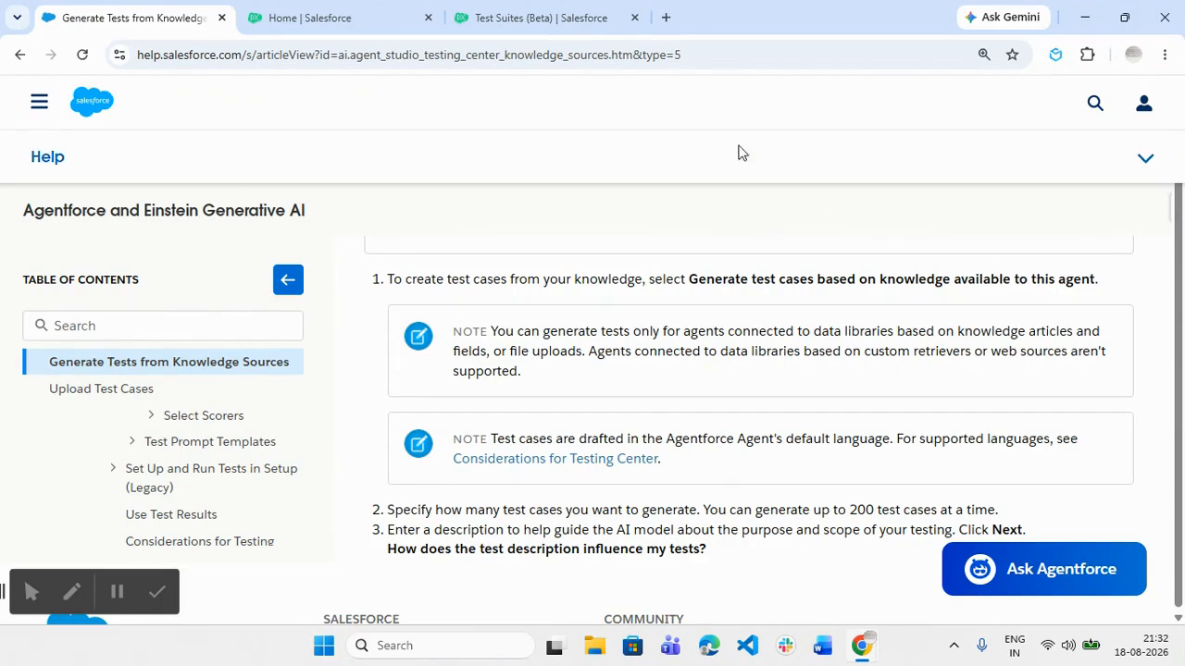
Back in the New Test dialog, advance past Test Data to the Evaluations step
{"action": "left_click", "coordinate": [528, 19]}
{"action": "scroll", "coordinate": [568, 291], "scroll_direction": "up", "scroll_amount": 2}
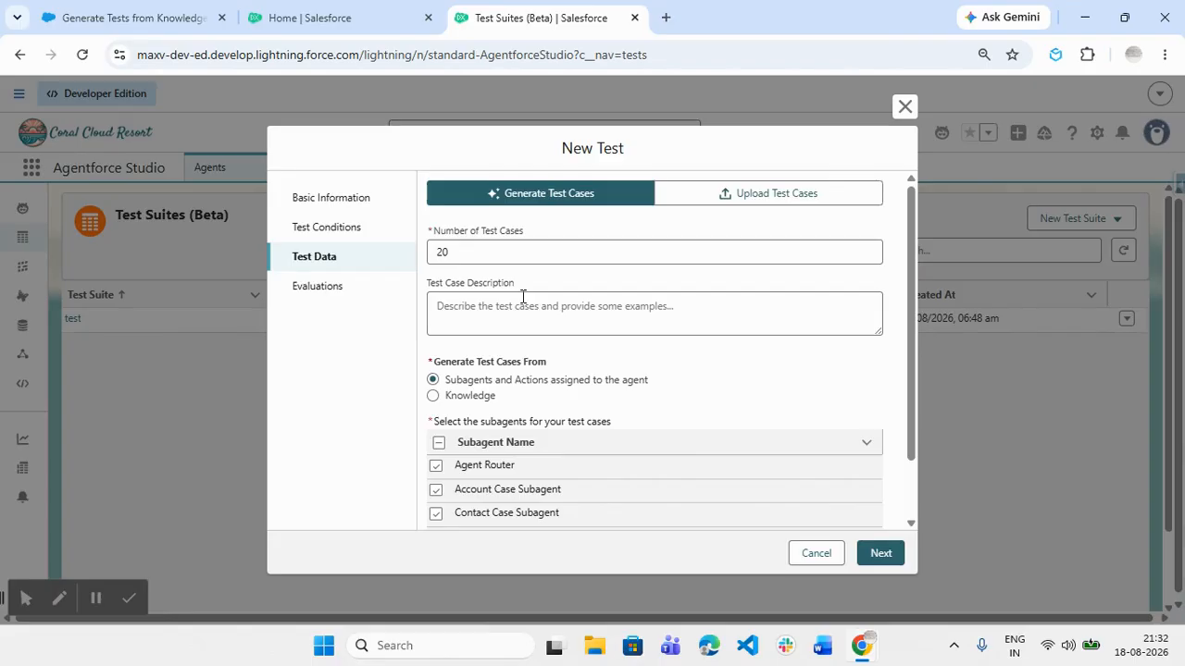
{"action": "scroll", "coordinate": [746, 405], "scroll_direction": "down", "scroll_amount": 1}
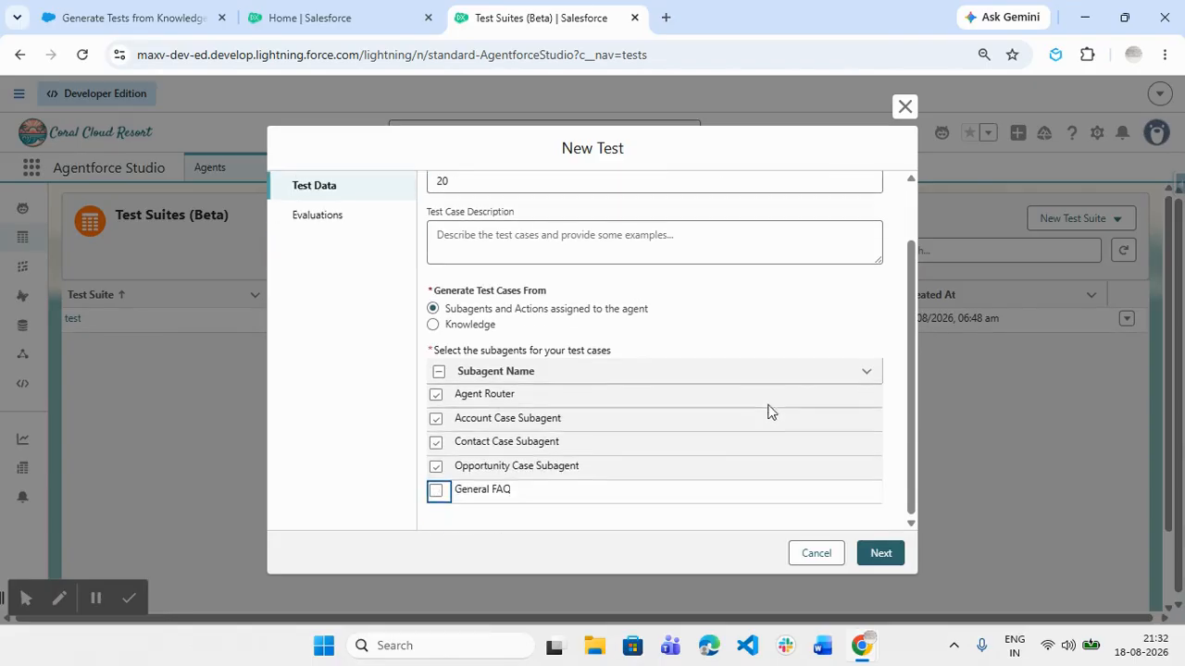
{"action": "left_click", "coordinate": [881, 553]}
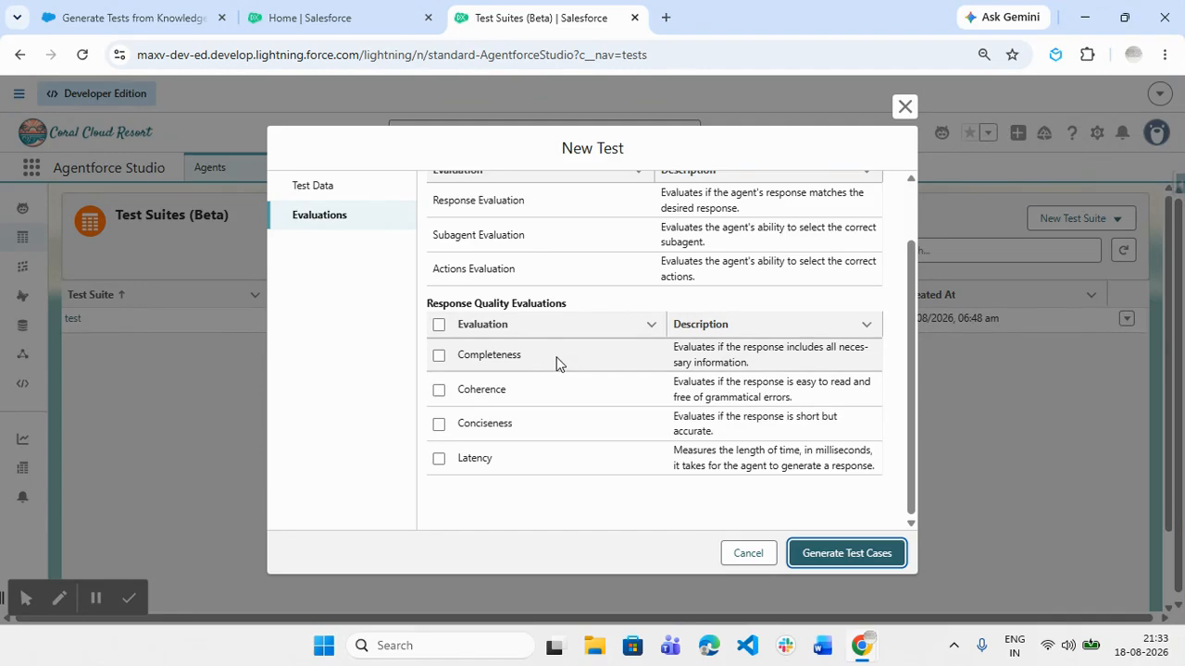
Check the Completeness, Coherence and Latency response quality evaluations, then generate the test cases
{"action": "scroll", "coordinate": [556, 364], "scroll_direction": "up", "scroll_amount": 1}
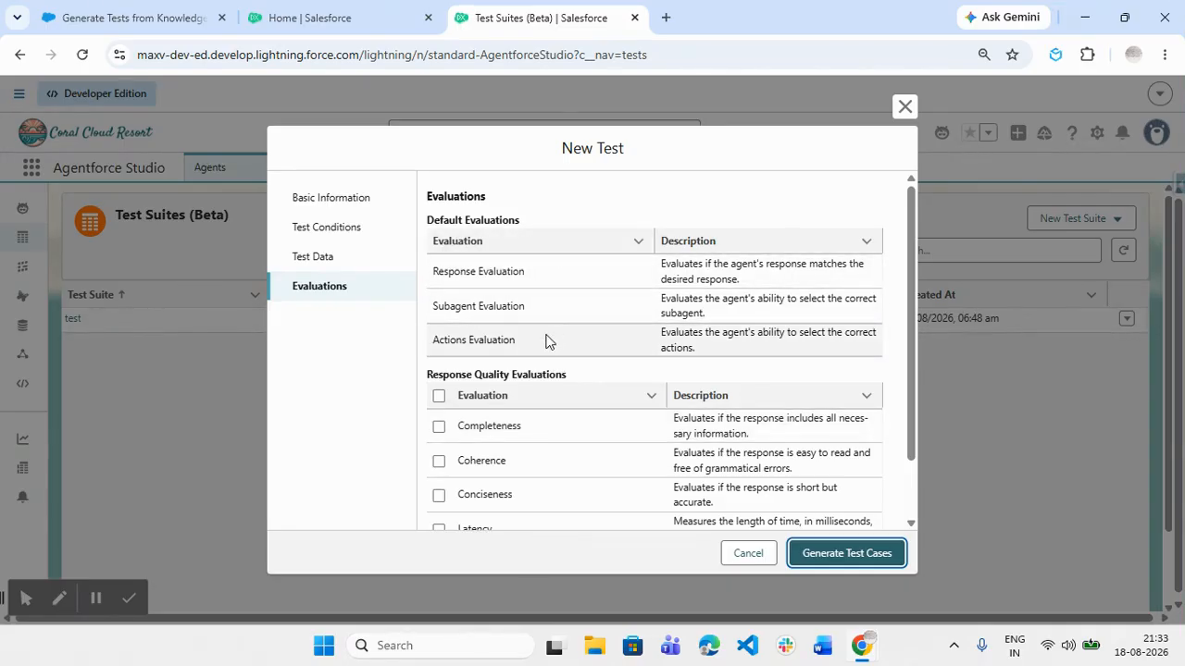
{"action": "scroll", "coordinate": [546, 341], "scroll_direction": "down", "scroll_amount": 1}
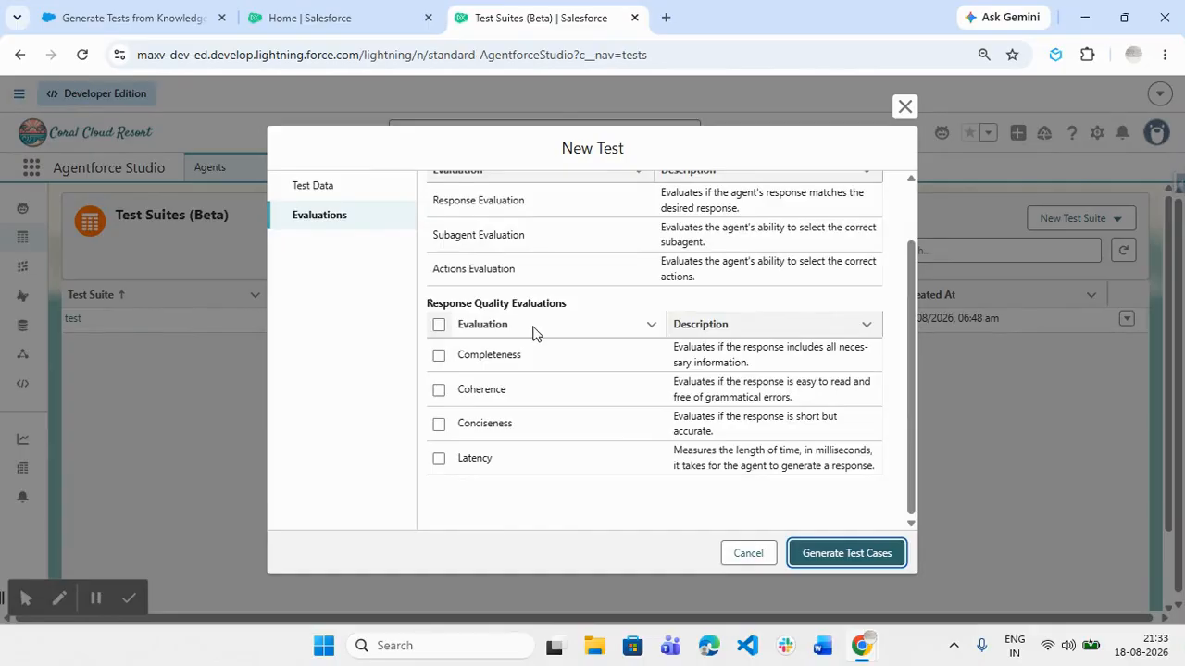
{"action": "left_click", "coordinate": [439, 356]}
{"action": "left_click", "coordinate": [439, 390]}
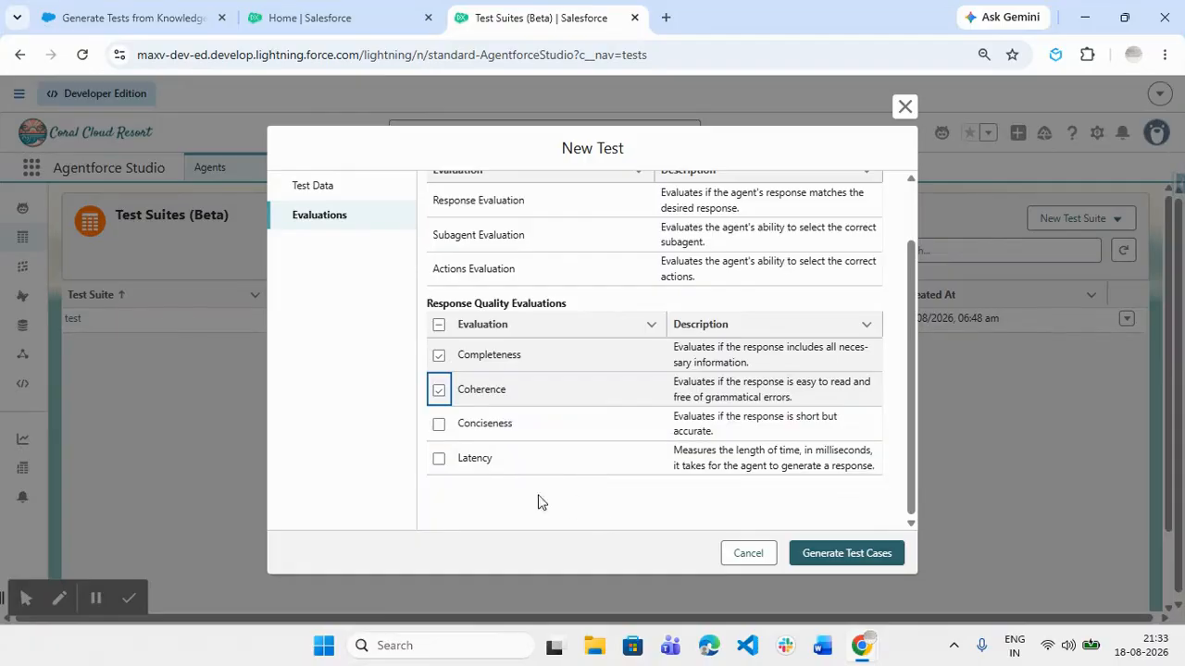
{"action": "left_click", "coordinate": [440, 459]}
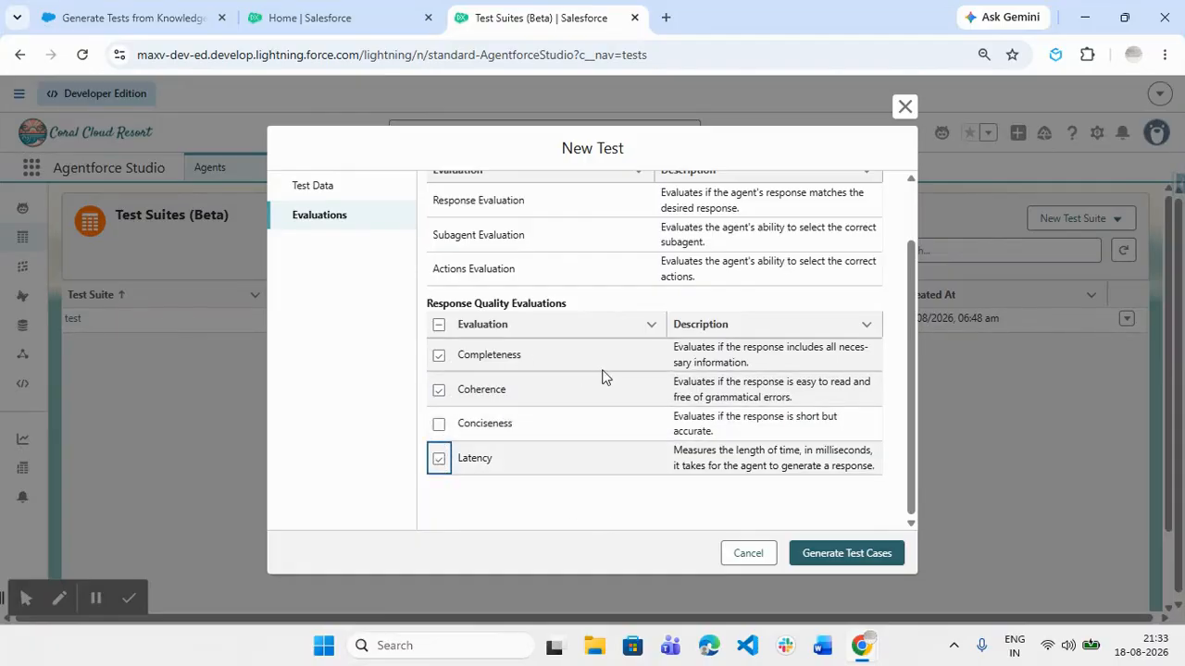
{"action": "scroll", "coordinate": [603, 379], "scroll_direction": "up", "scroll_amount": 2}
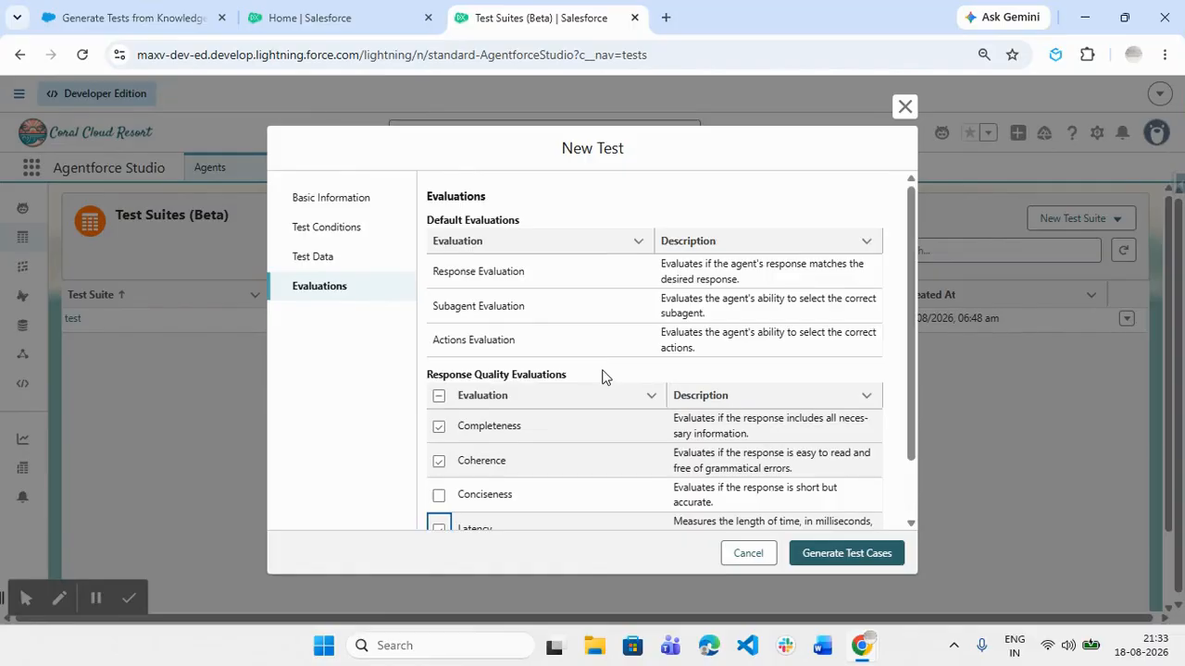
{"action": "left_click", "coordinate": [845, 555]}
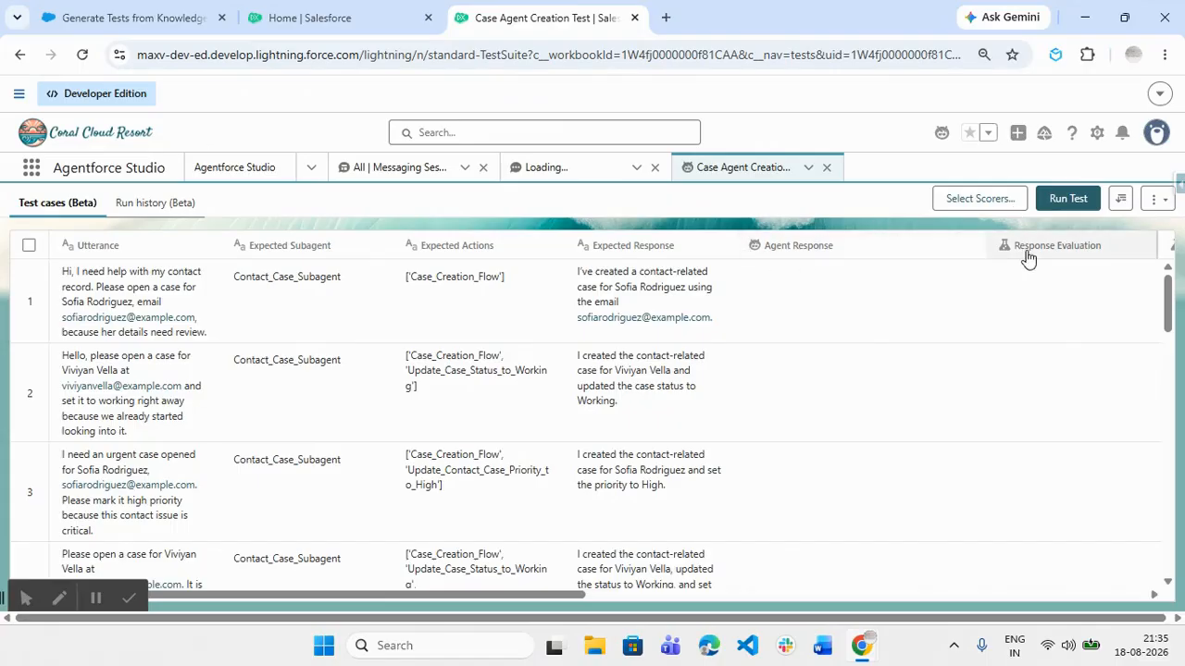
Scroll the test case table sideways to inspect expected subagent, actions and evaluation columns
{"action": "left_click_drag", "start_coordinate": [551, 595], "coordinate": [748, 595]}
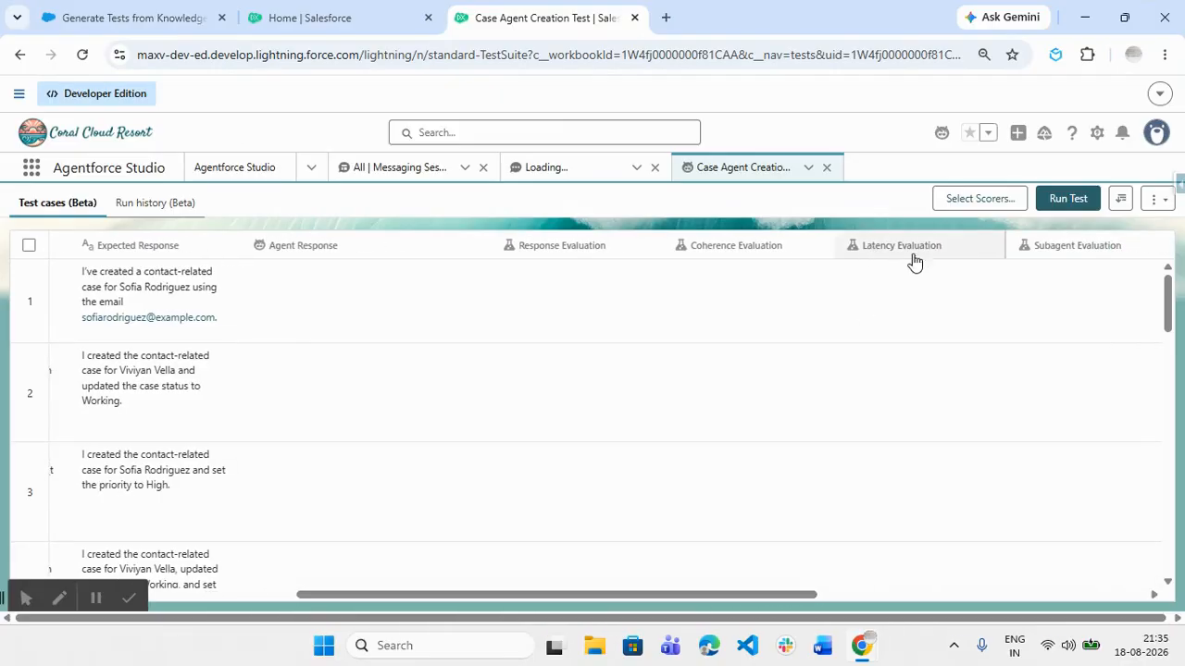
{"action": "left_click_drag", "start_coordinate": [794, 595], "coordinate": [463, 589]}
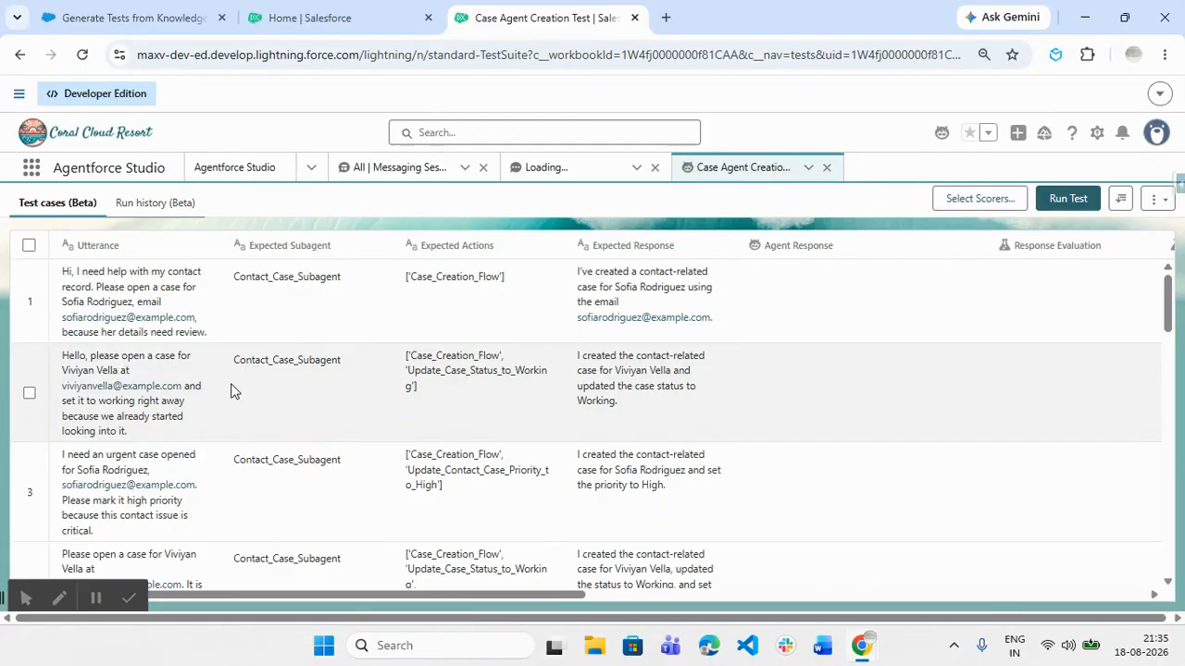
{"action": "scroll", "coordinate": [231, 392], "scroll_direction": "down", "scroll_amount": 1}
{"action": "scroll", "coordinate": [231, 392], "scroll_direction": "down", "scroll_amount": 1}
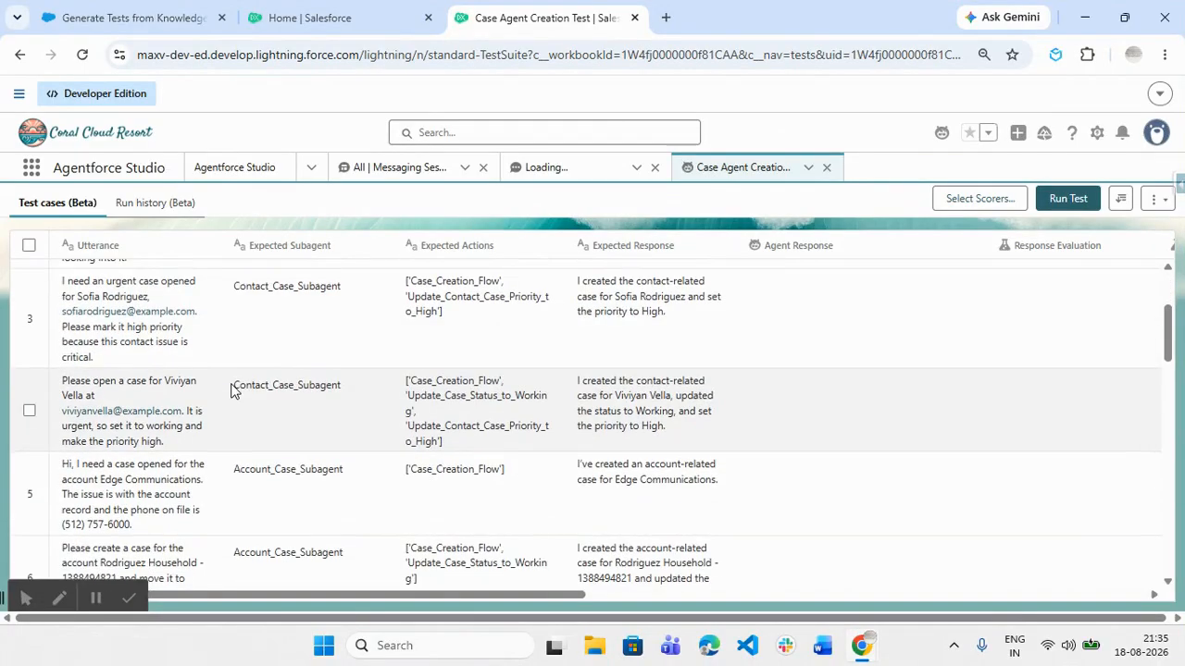
{"action": "scroll", "coordinate": [232, 392], "scroll_direction": "down", "scroll_amount": 3}
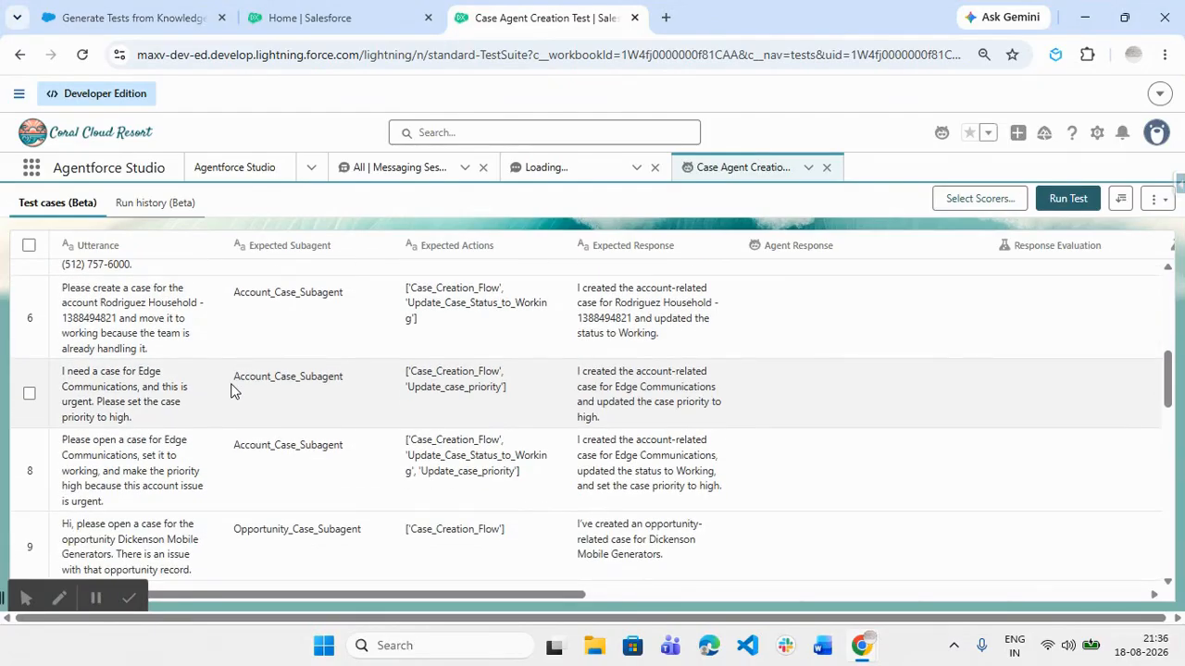
{"action": "scroll", "coordinate": [232, 391], "scroll_direction": "down", "scroll_amount": 2}
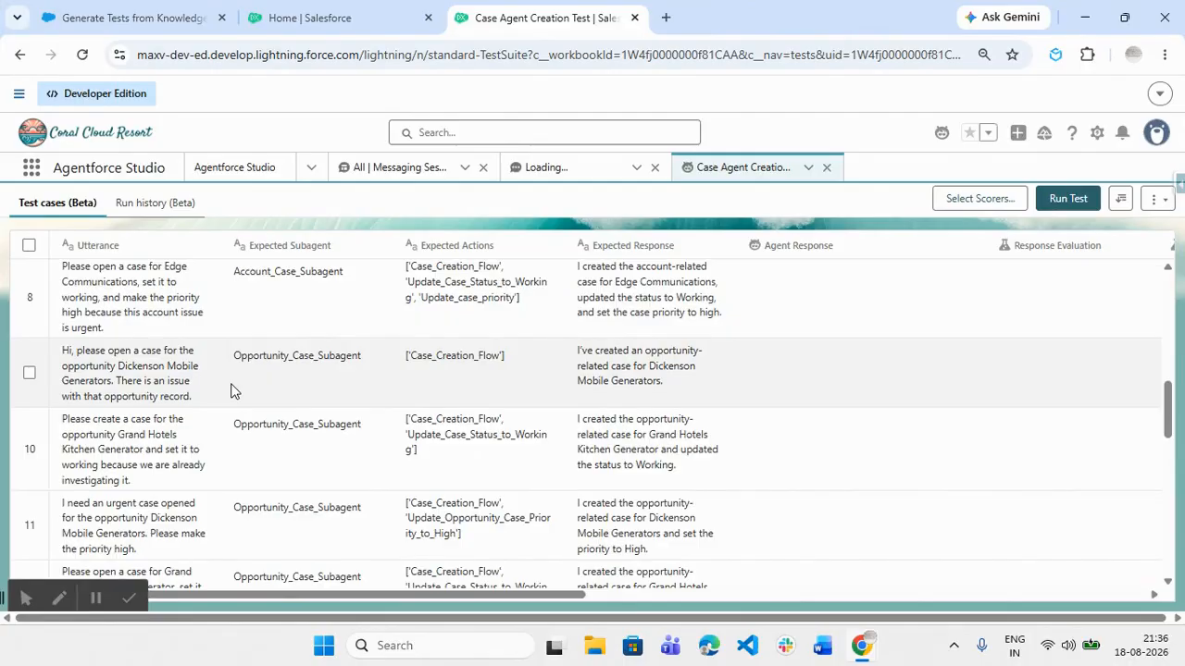
{"action": "scroll", "coordinate": [231, 392], "scroll_direction": "down", "scroll_amount": 1}
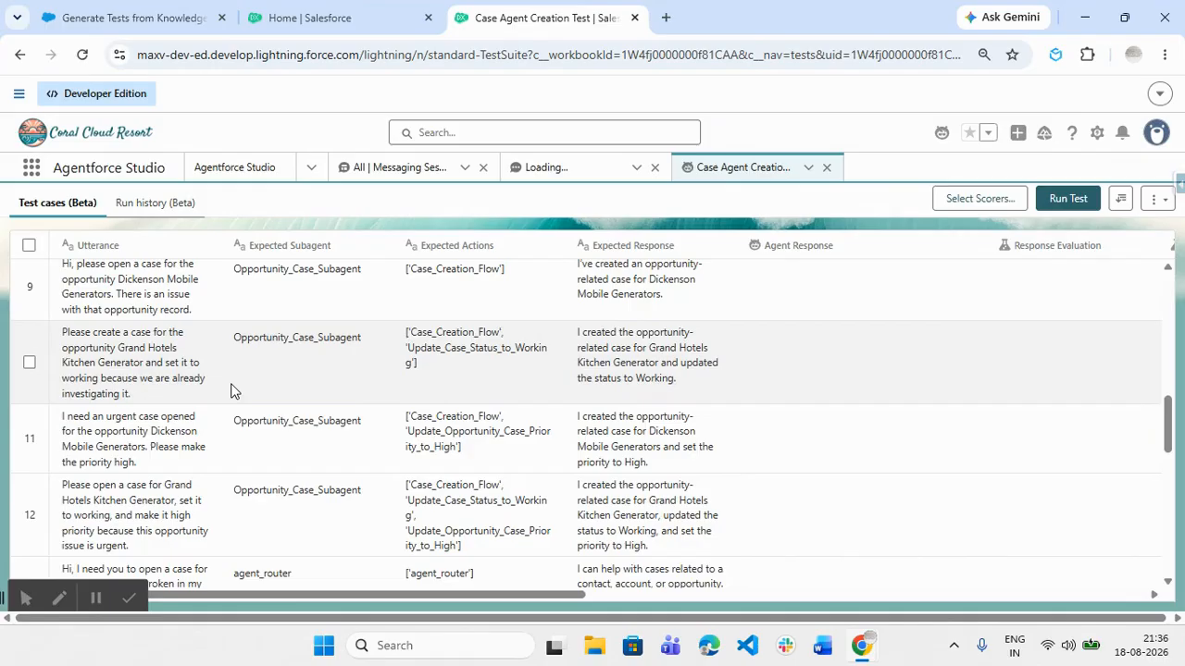
{"action": "scroll", "coordinate": [231, 392], "scroll_direction": "down", "scroll_amount": 2}
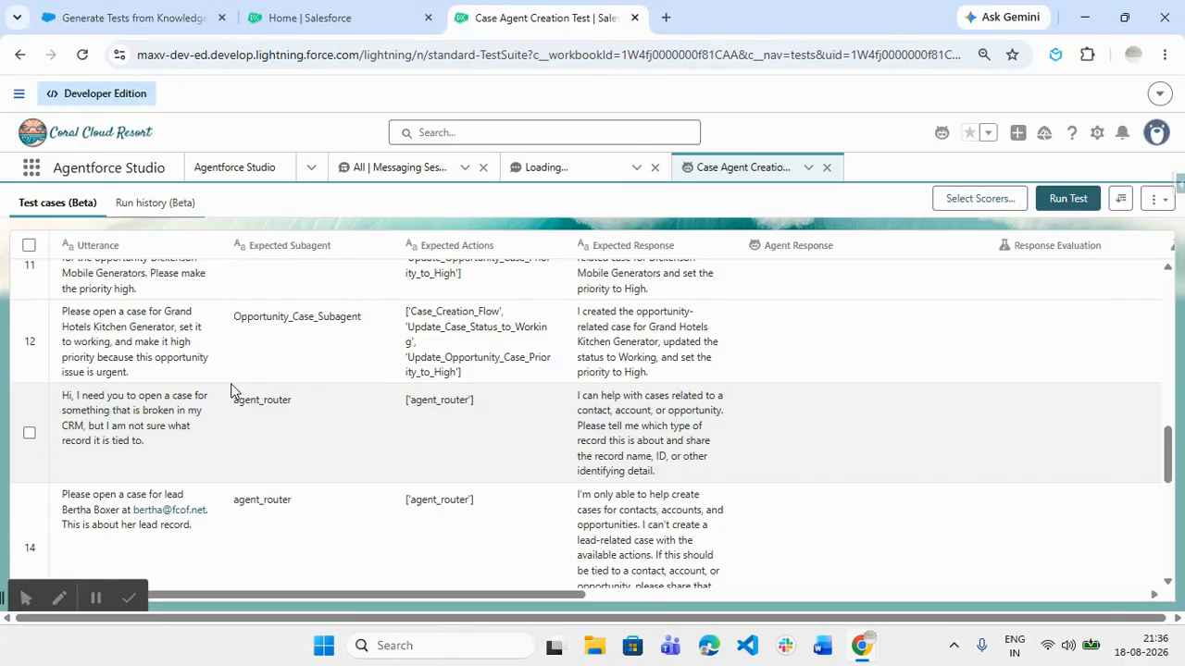
{"action": "scroll", "coordinate": [231, 390], "scroll_direction": "up", "scroll_amount": 10}
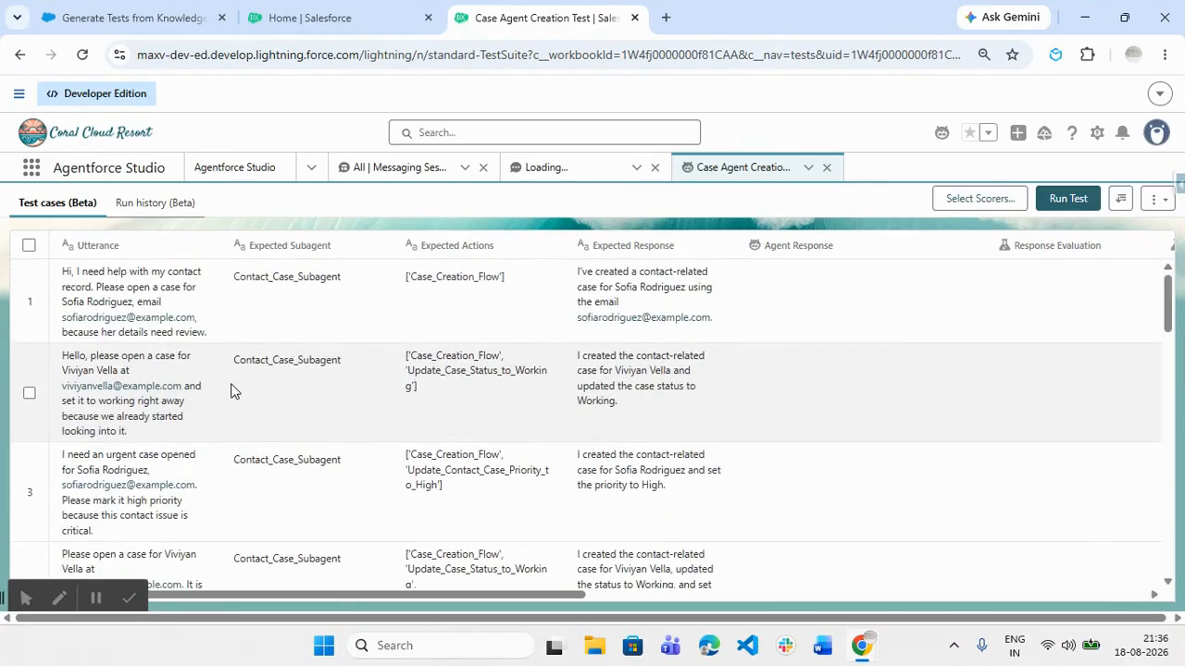
{"action": "scroll", "coordinate": [407, 388], "scroll_direction": "down", "scroll_amount": 15}
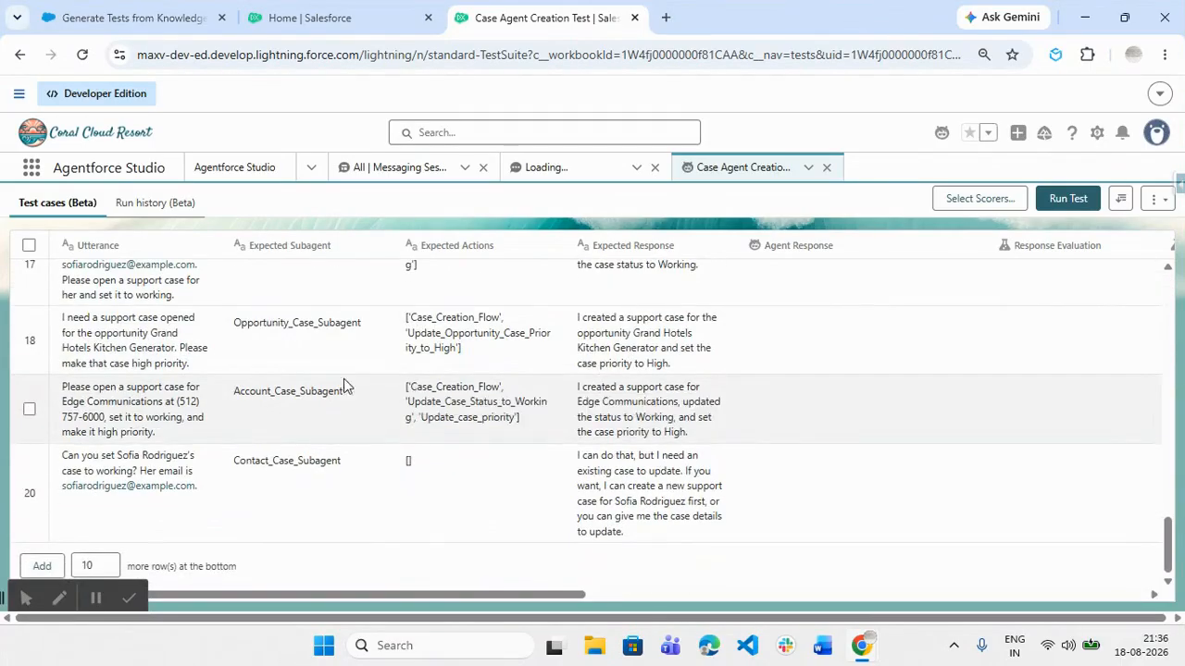
{"action": "scroll", "coordinate": [373, 415], "scroll_direction": "up", "scroll_amount": 3}
{"action": "scroll", "coordinate": [373, 415], "scroll_direction": "up", "scroll_amount": 15}
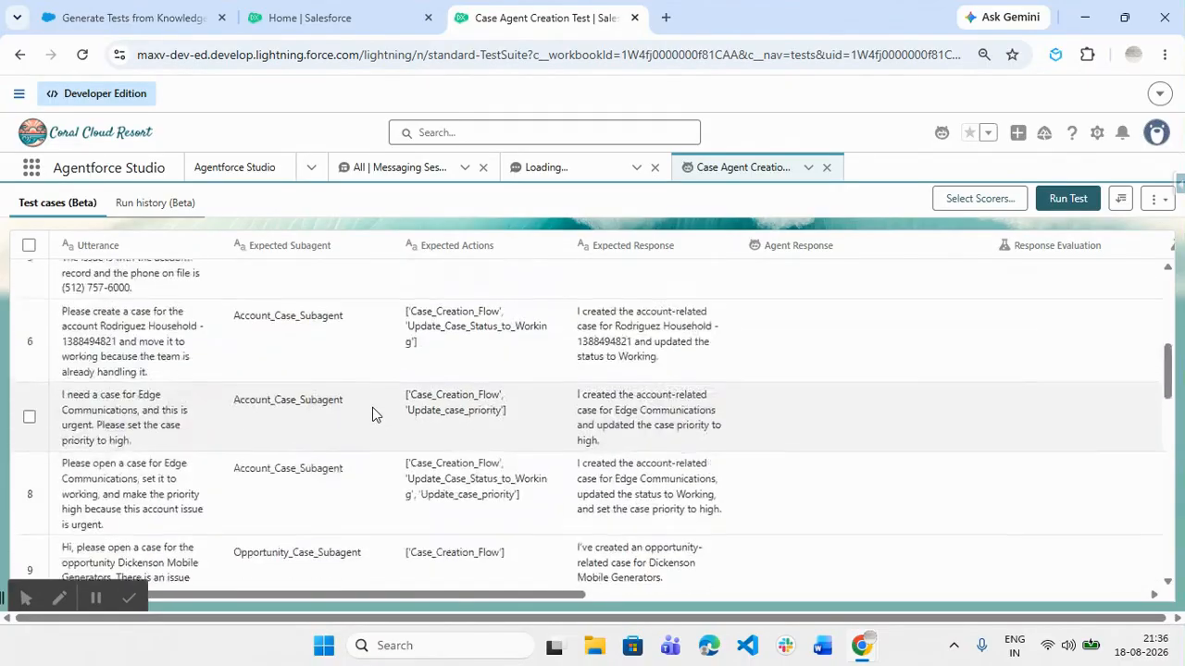
Run all test cases, then scroll right to view the Pass evaluation results
{"action": "left_click", "coordinate": [1055, 198]}
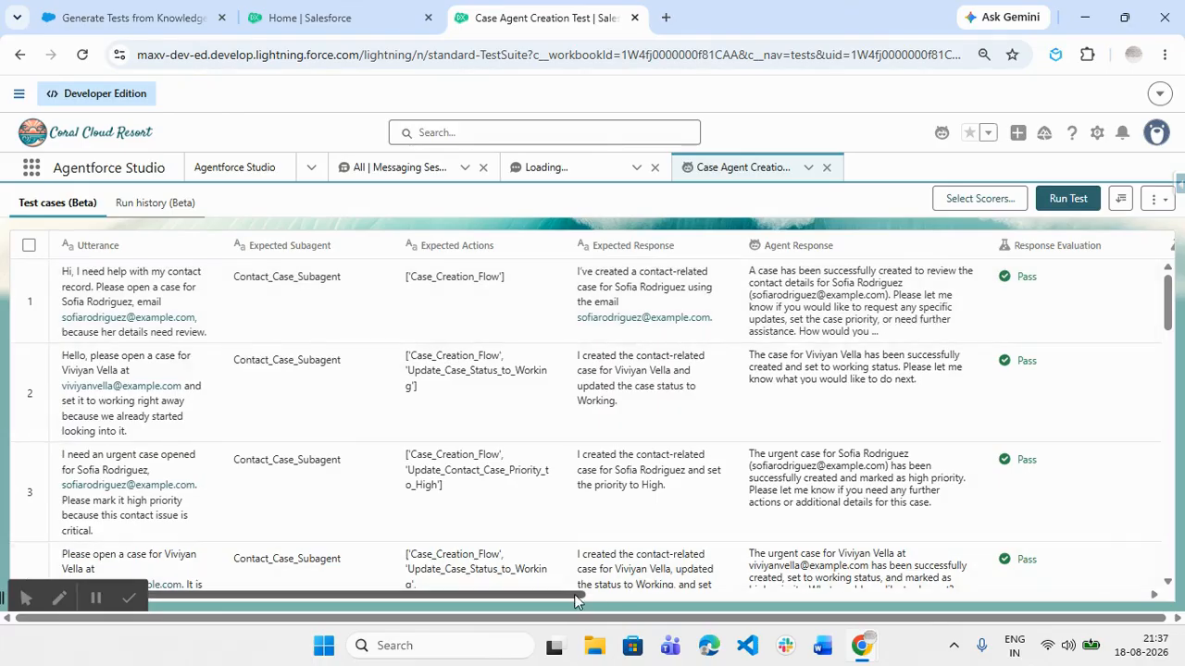
{"action": "left_click_drag", "start_coordinate": [581, 594], "coordinate": [807, 593]}
Look over the scorer list without changing it, then scroll across the results table
{"action": "left_click", "coordinate": [996, 198]}
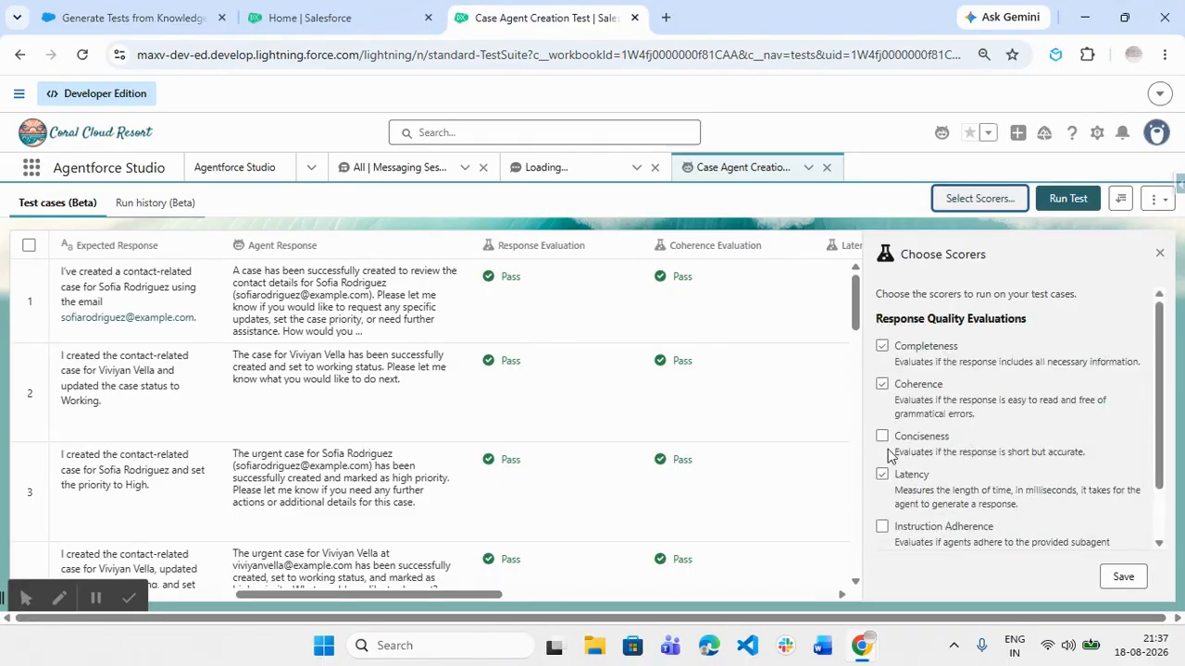
{"action": "scroll", "coordinate": [887, 453], "scroll_direction": "down", "scroll_amount": 1}
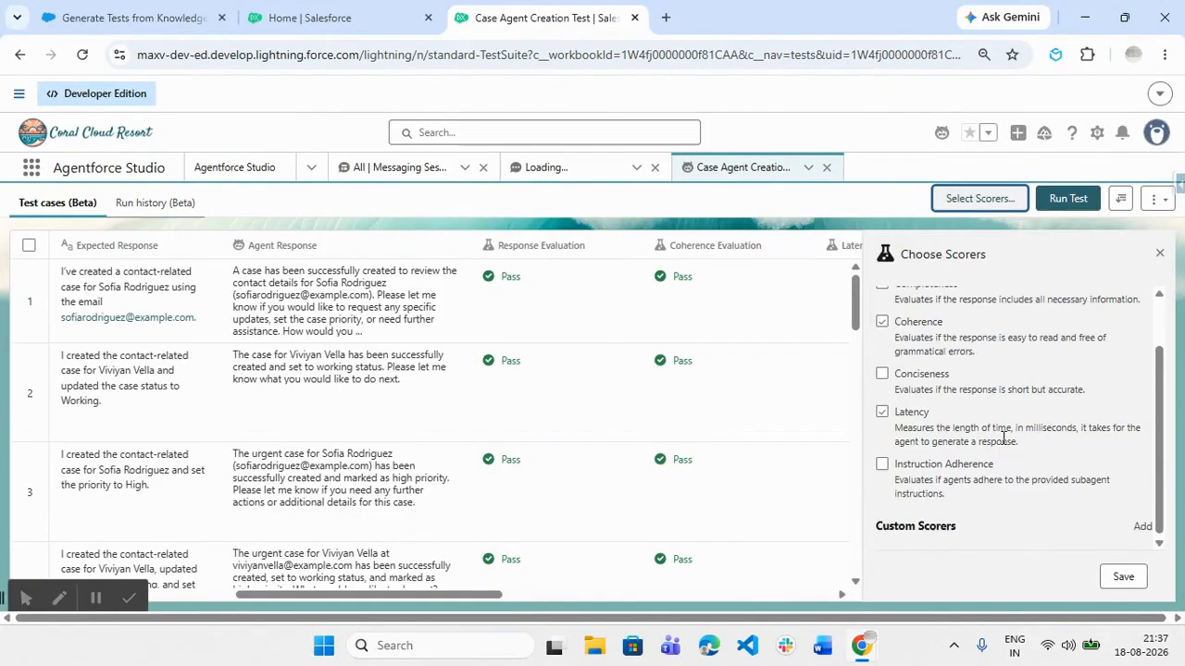
{"action": "scroll", "coordinate": [1018, 416], "scroll_direction": "up", "scroll_amount": 1}
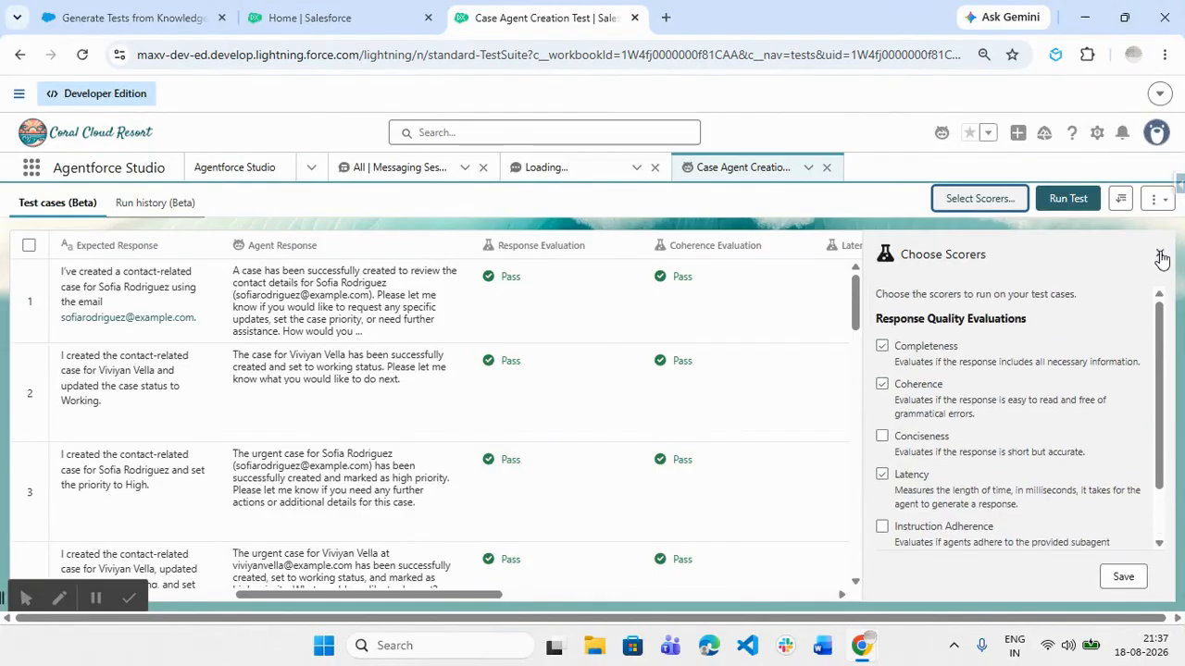
{"action": "left_click", "coordinate": [1158, 254]}
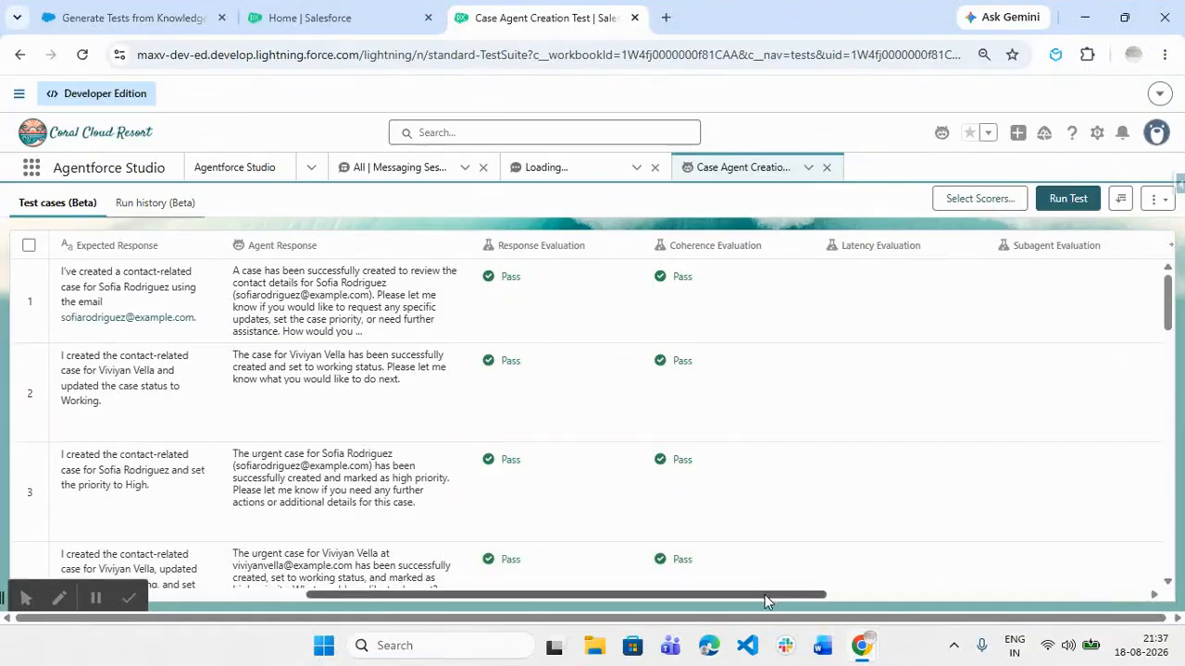
{"action": "left_click_drag", "start_coordinate": [776, 594], "coordinate": [975, 564]}
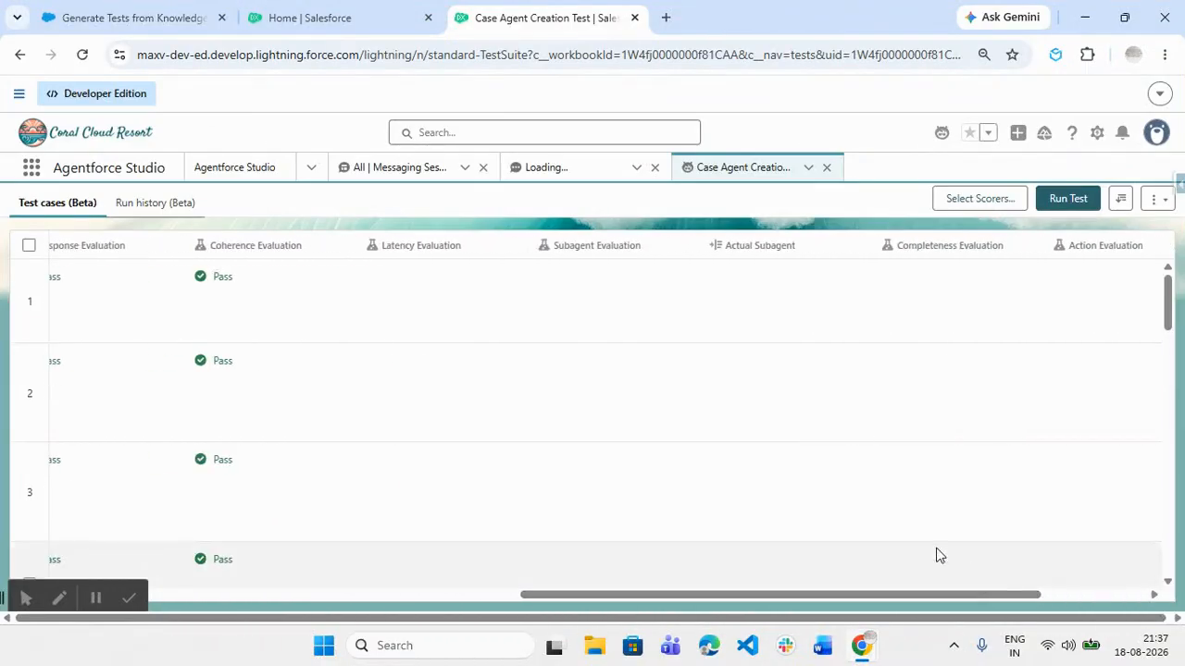
{"action": "scroll", "coordinate": [841, 513], "scroll_direction": "down", "scroll_amount": 7}
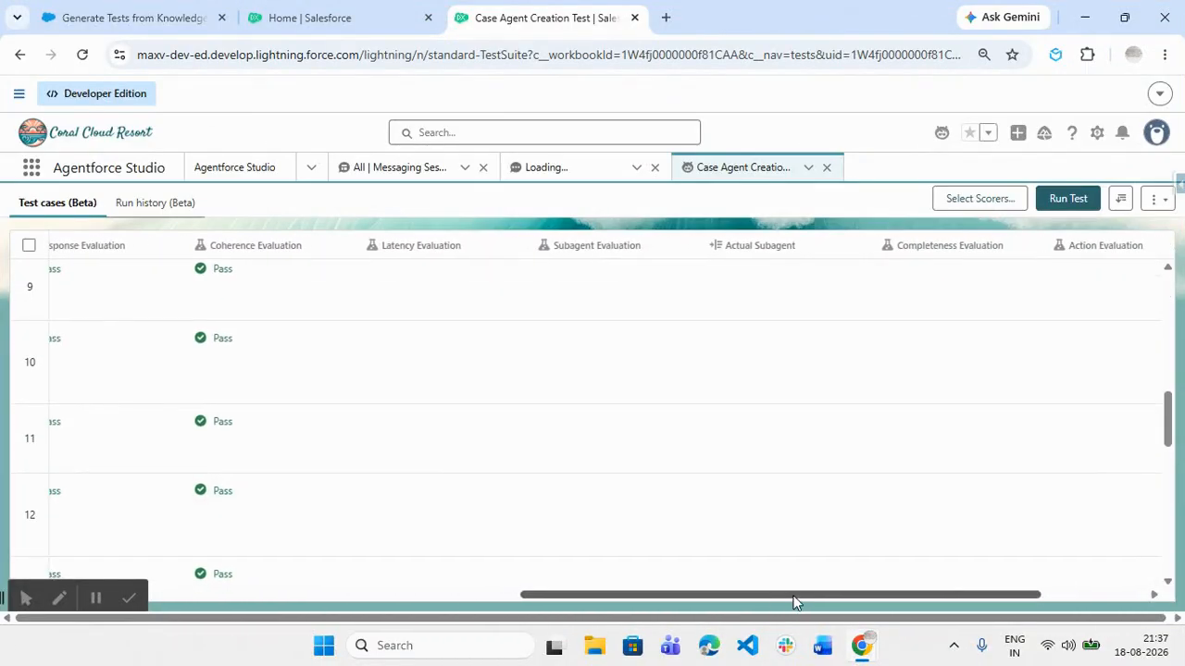
{"action": "left_click_drag", "start_coordinate": [797, 593], "coordinate": [648, 600]}
{"action": "left_click_drag", "start_coordinate": [641, 597], "coordinate": [549, 587]}
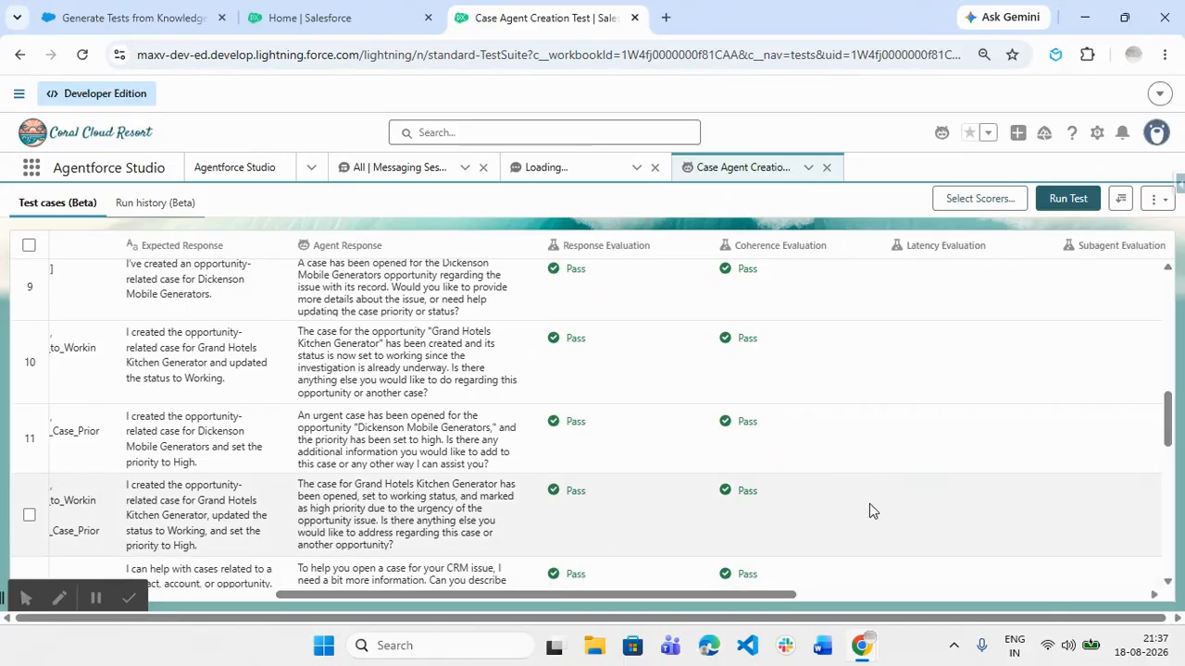
Re-save the Completeness, Coherence and Latency scorers so latency and Pass evaluations fill in
{"action": "left_click", "coordinate": [1000, 198]}
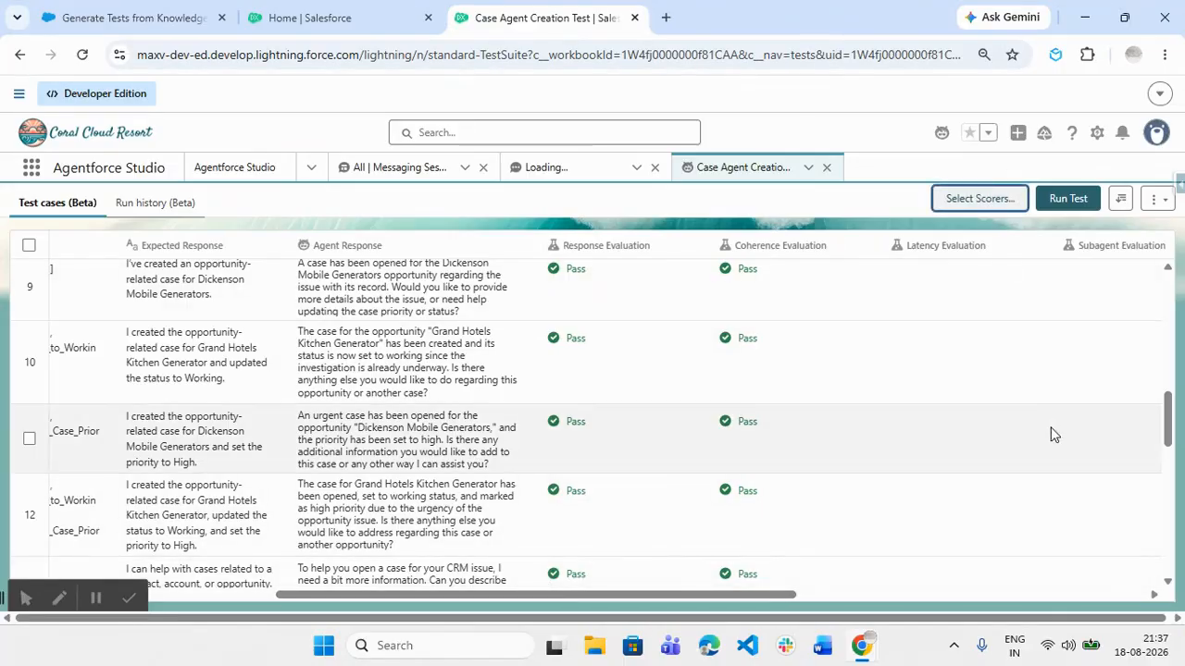
{"action": "left_click", "coordinate": [1123, 577]}
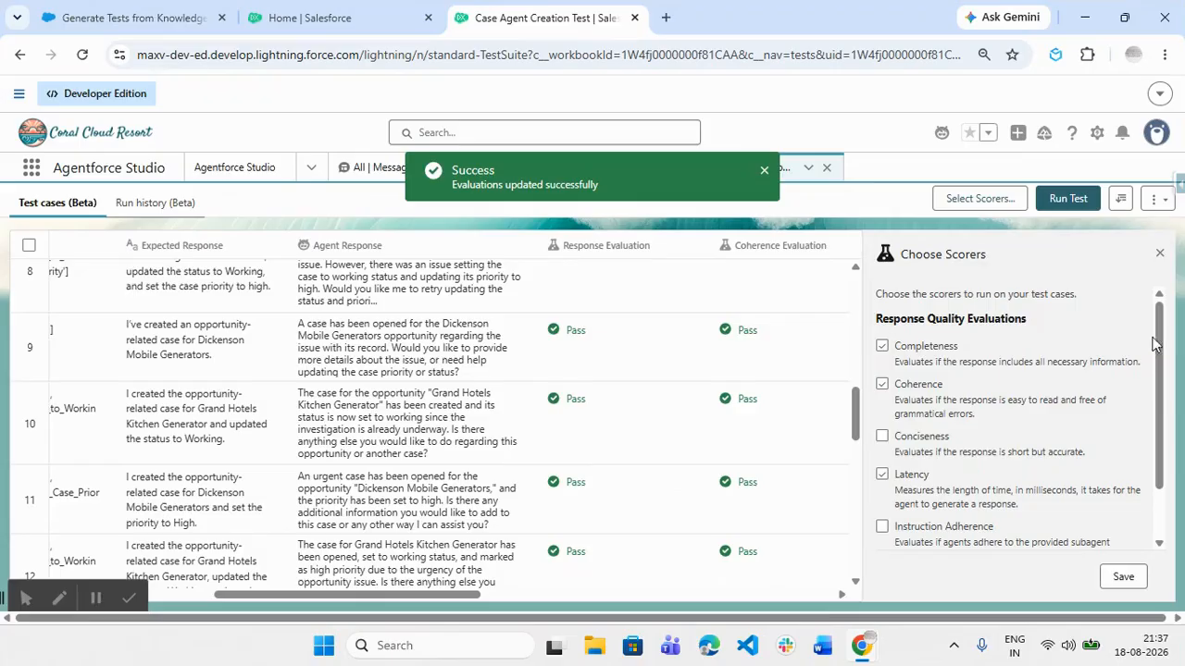
{"action": "left_click", "coordinate": [1160, 253]}
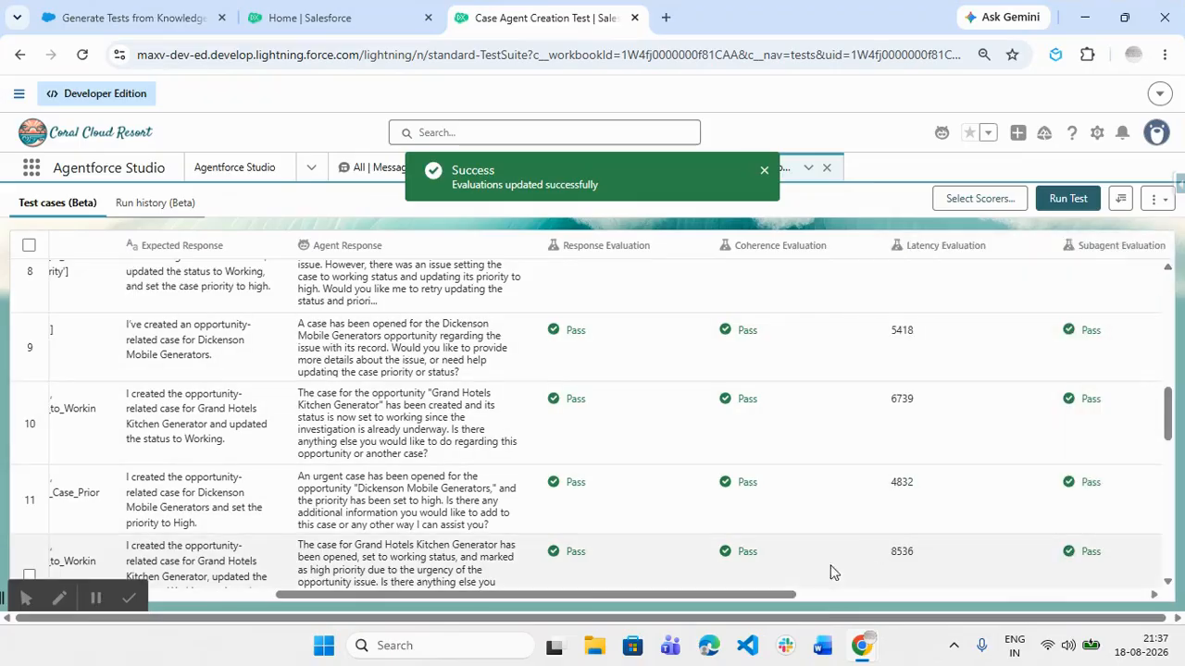
{"action": "left_click_drag", "start_coordinate": [747, 595], "coordinate": [1041, 592]}
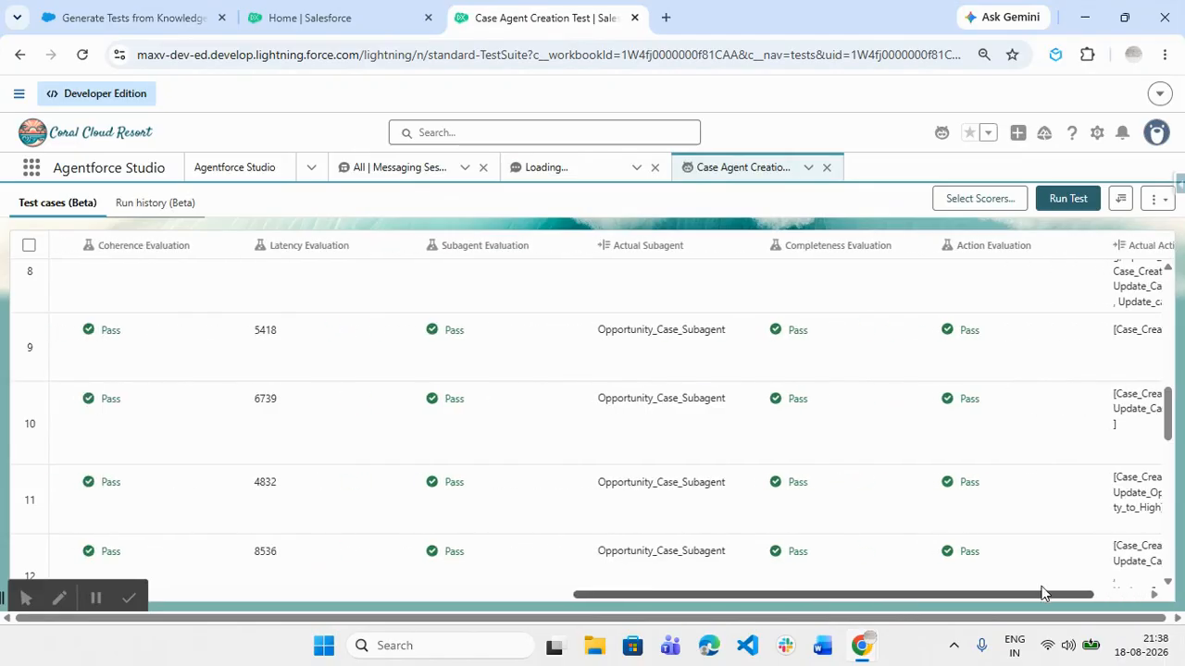
Review all 20 evaluated cases across every result column, then bring up the suite's overflow actions
{"action": "scroll", "coordinate": [954, 543], "scroll_direction": "up", "scroll_amount": 3}
{"action": "scroll", "coordinate": [954, 541], "scroll_direction": "up", "scroll_amount": 2}
{"action": "scroll", "coordinate": [288, 365], "scroll_direction": "up", "scroll_amount": 3}
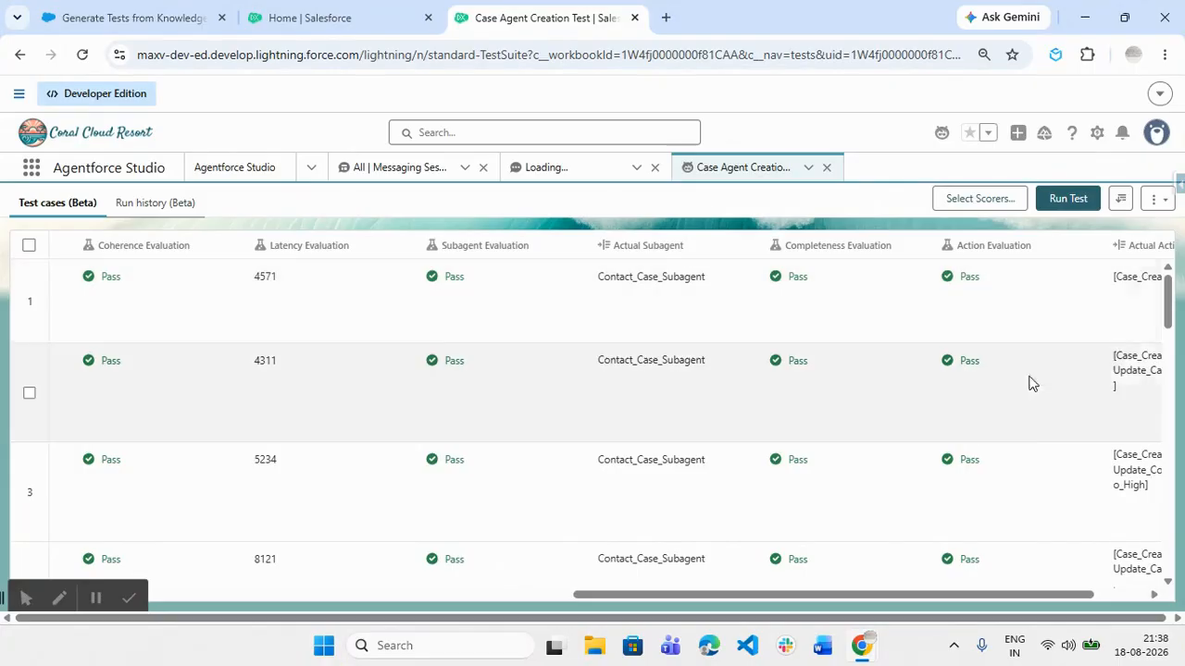
{"action": "left_click_drag", "start_coordinate": [1057, 599], "coordinate": [1138, 595]}
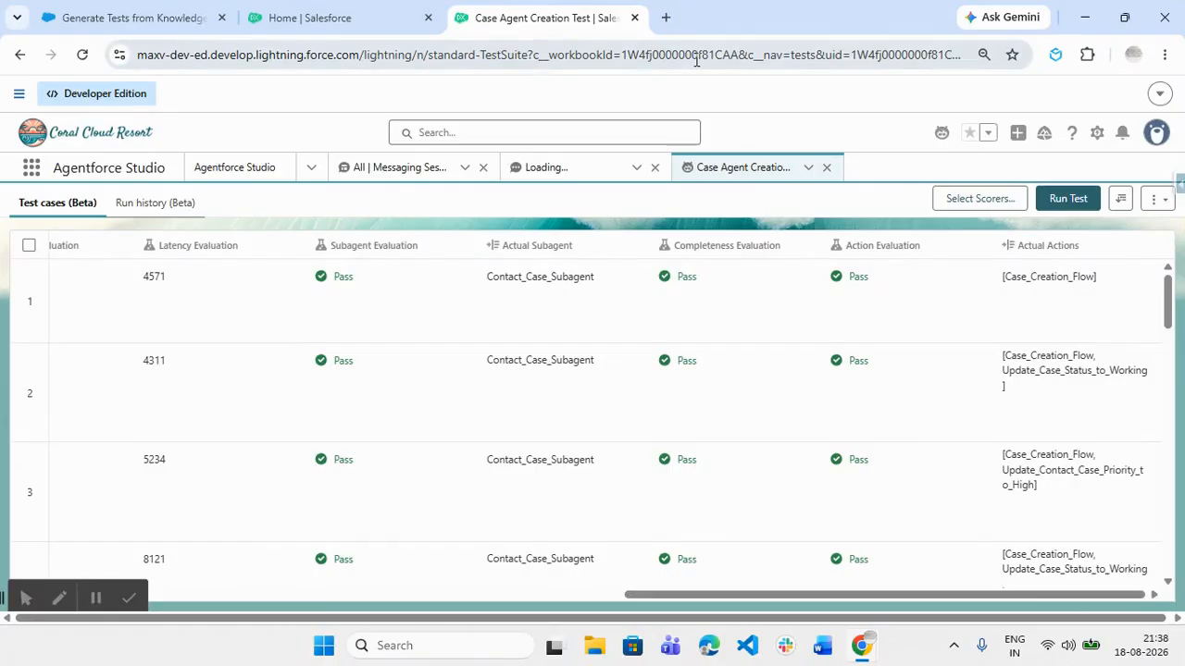
{"action": "left_click_drag", "start_coordinate": [823, 599], "coordinate": [224, 569]}
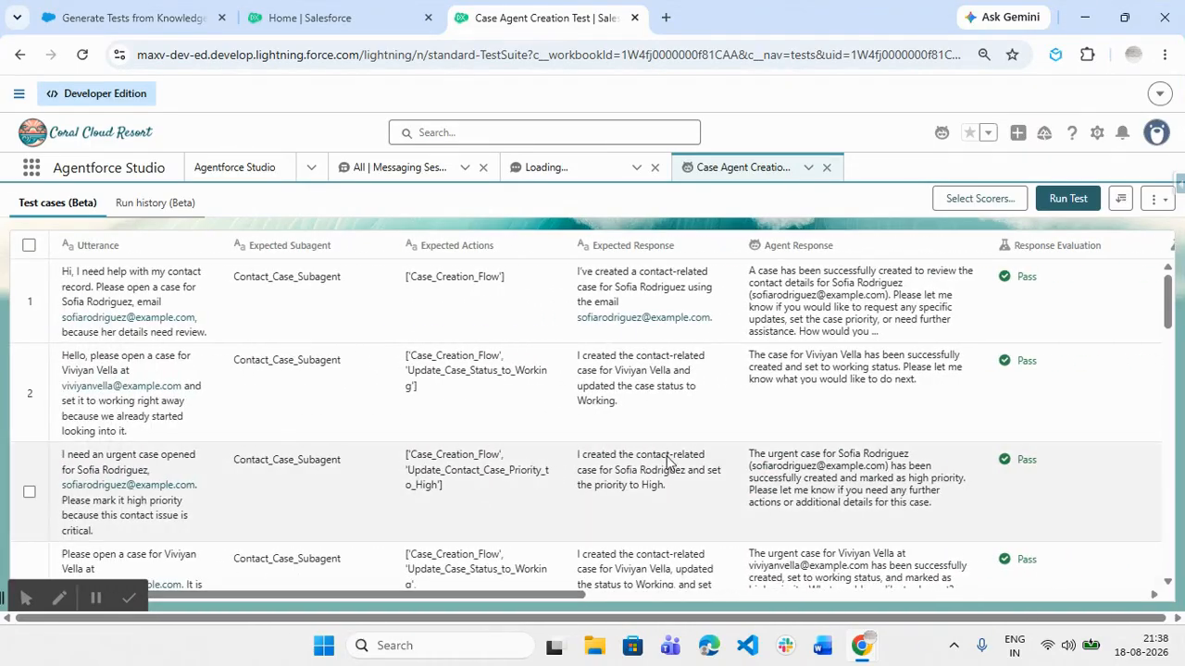
{"action": "scroll", "coordinate": [672, 461], "scroll_direction": "down", "scroll_amount": 2}
{"action": "scroll", "coordinate": [672, 461], "scroll_direction": "down", "scroll_amount": 15}
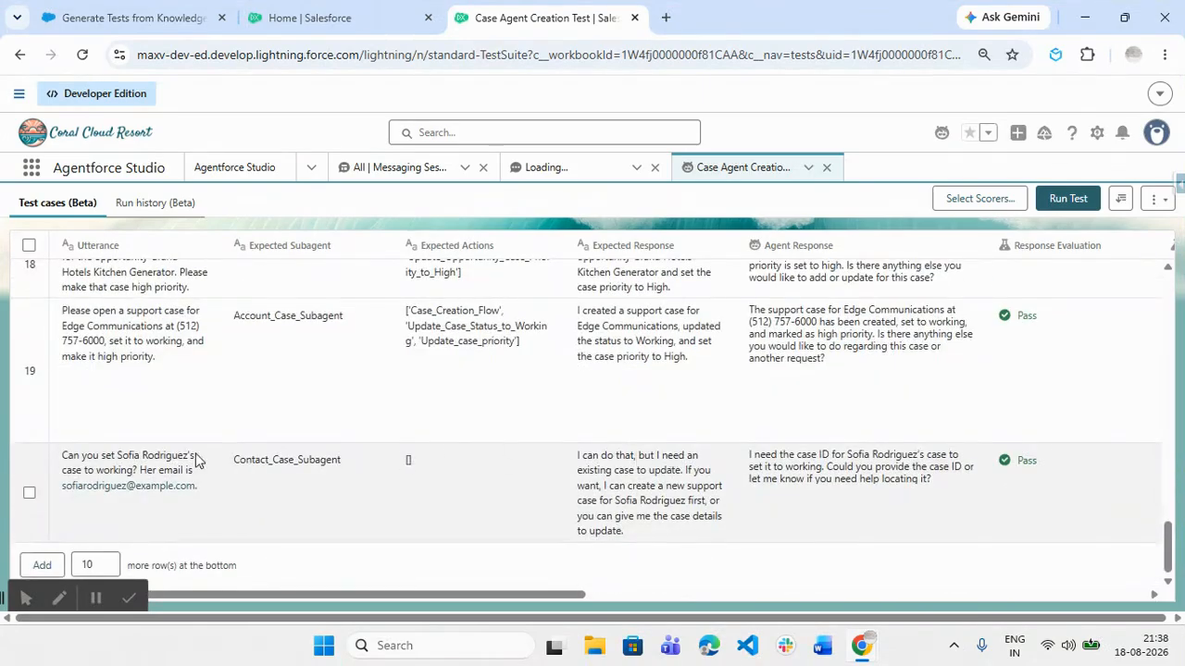
{"action": "left_click", "coordinate": [1156, 200]}
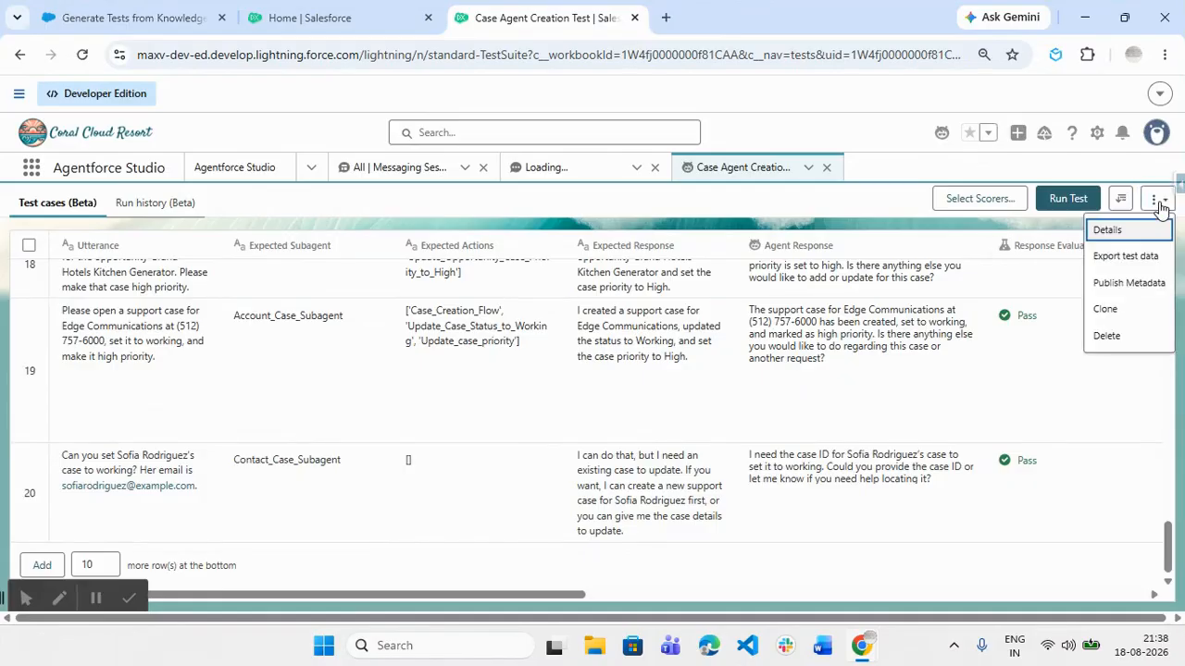
Start exporting the test data but cancel the save, then open and dismiss Advanced Filter
{"action": "left_click", "coordinate": [1148, 258]}
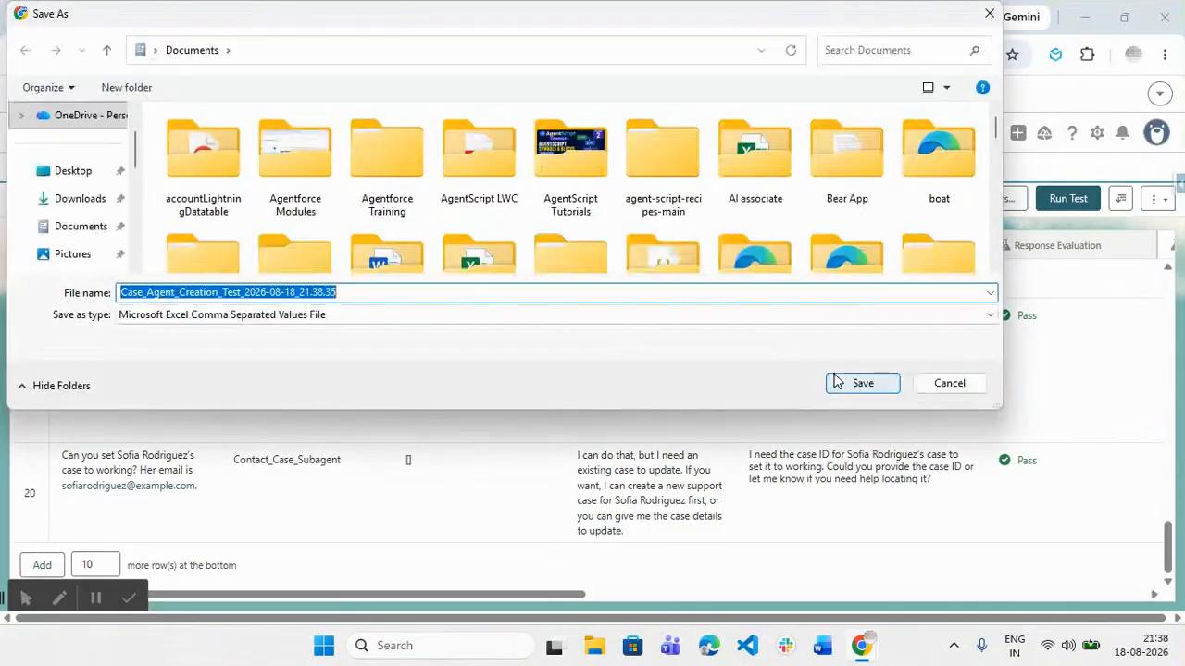
{"action": "left_click", "coordinate": [953, 389]}
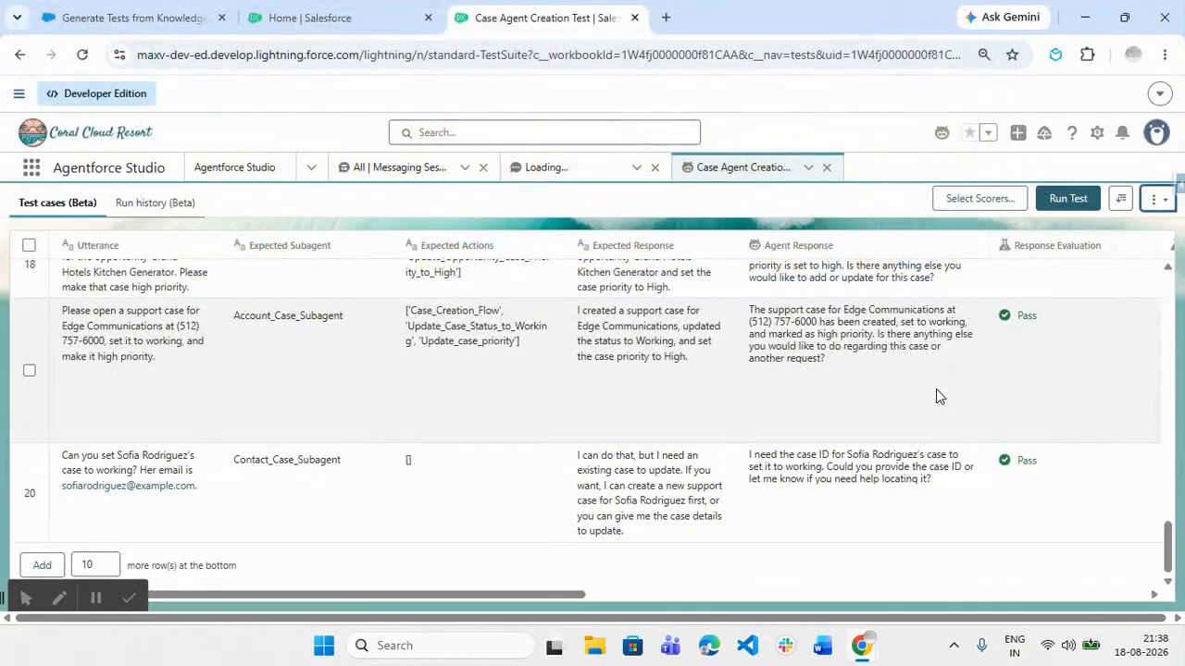
{"action": "left_click", "coordinate": [1155, 199]}
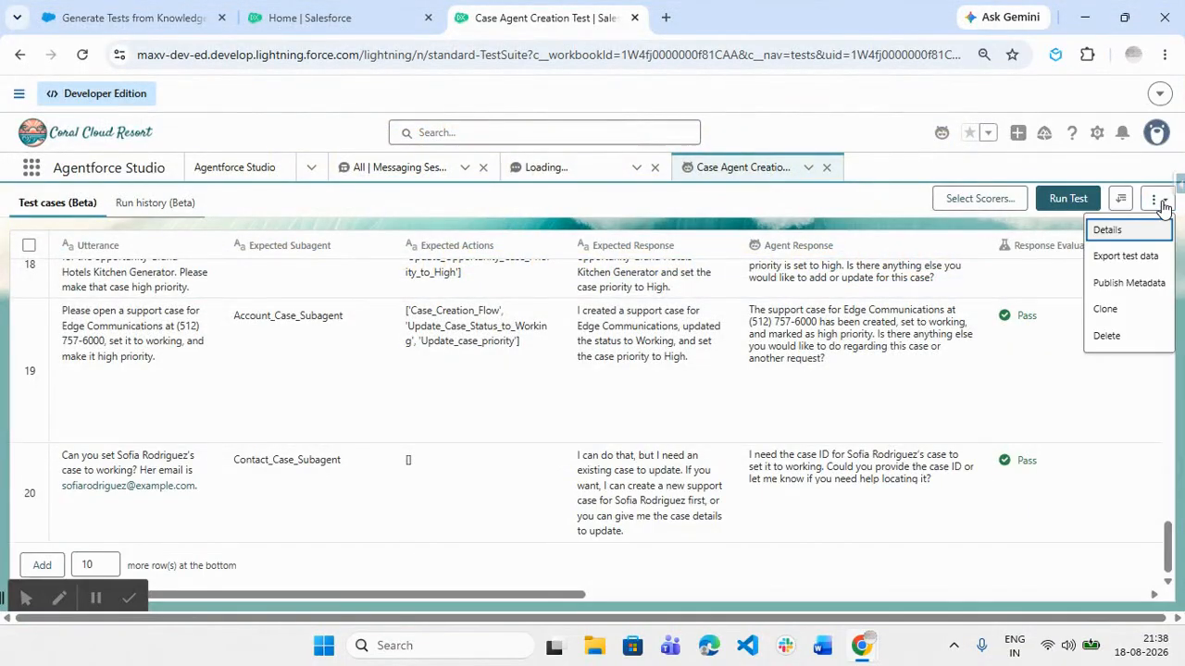
{"action": "left_click", "coordinate": [1120, 199]}
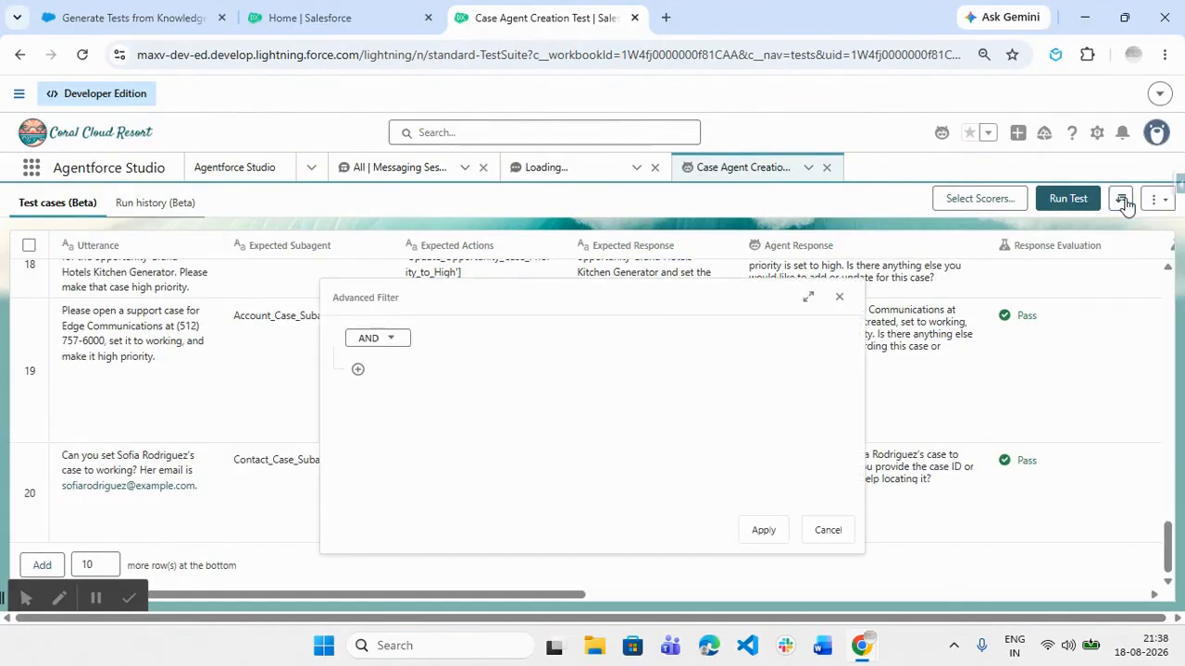
{"action": "left_click", "coordinate": [839, 297]}
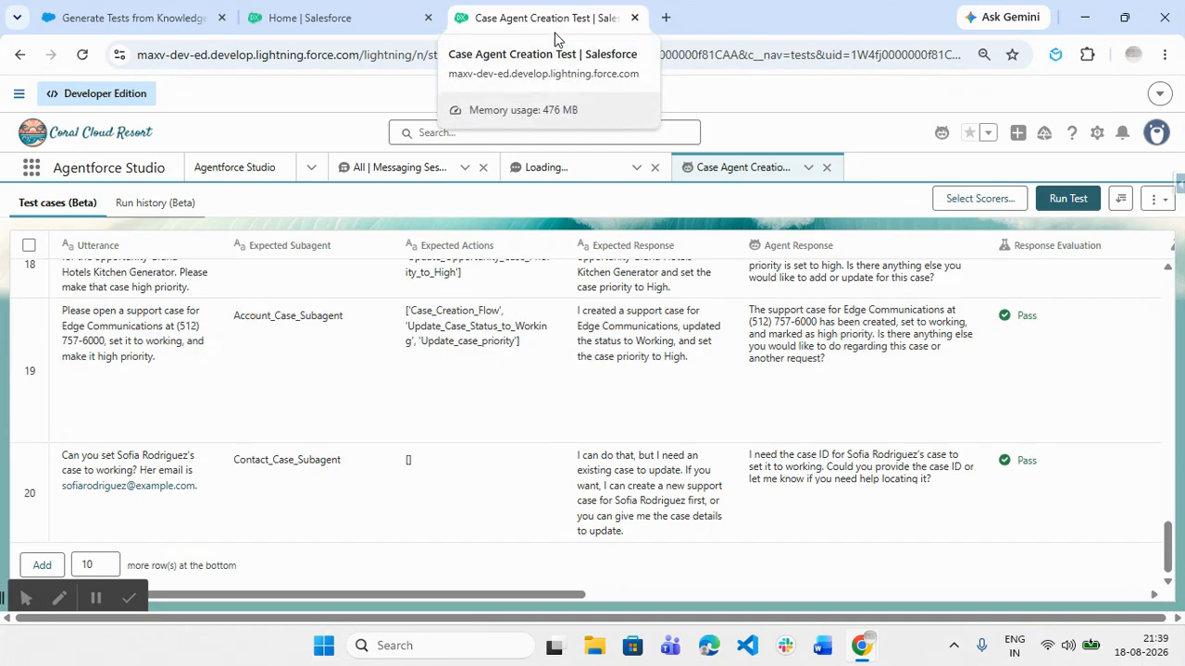
Return to the top of the results and switch to the Salesforce Home page
{"action": "scroll", "coordinate": [122, 350], "scroll_direction": "up", "scroll_amount": 15}
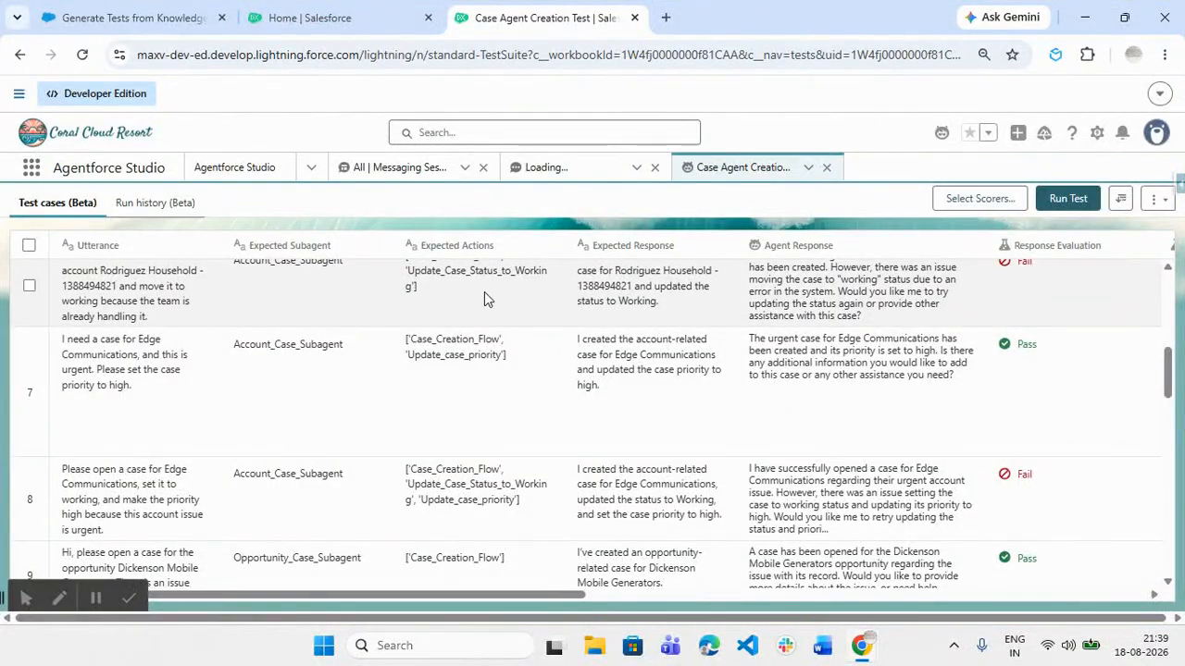
{"action": "scroll", "coordinate": [484, 291], "scroll_direction": "up", "scroll_amount": 5}
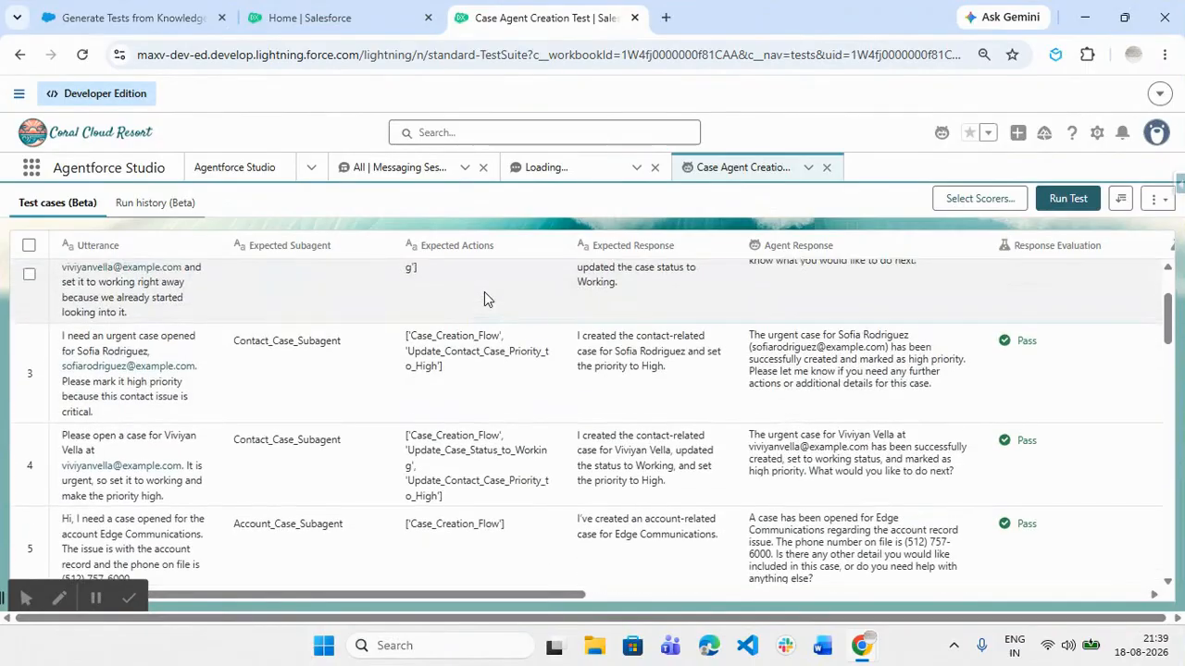
{"action": "scroll", "coordinate": [484, 292], "scroll_direction": "up", "scroll_amount": 3}
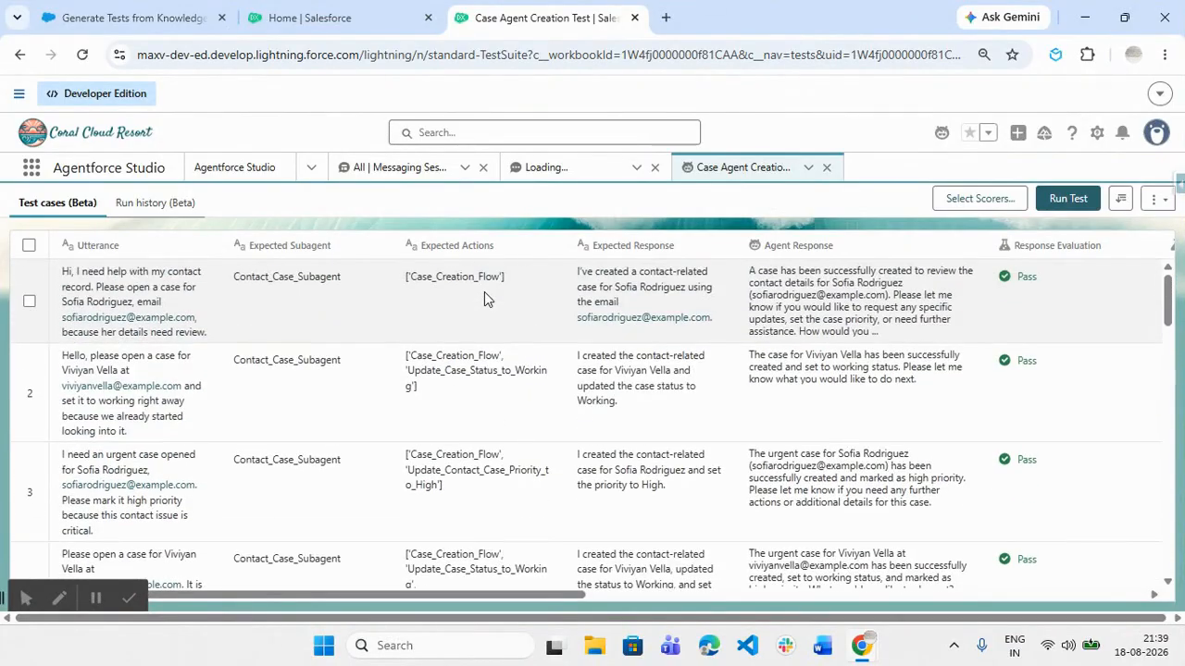
{"action": "left_click", "coordinate": [305, 17]}
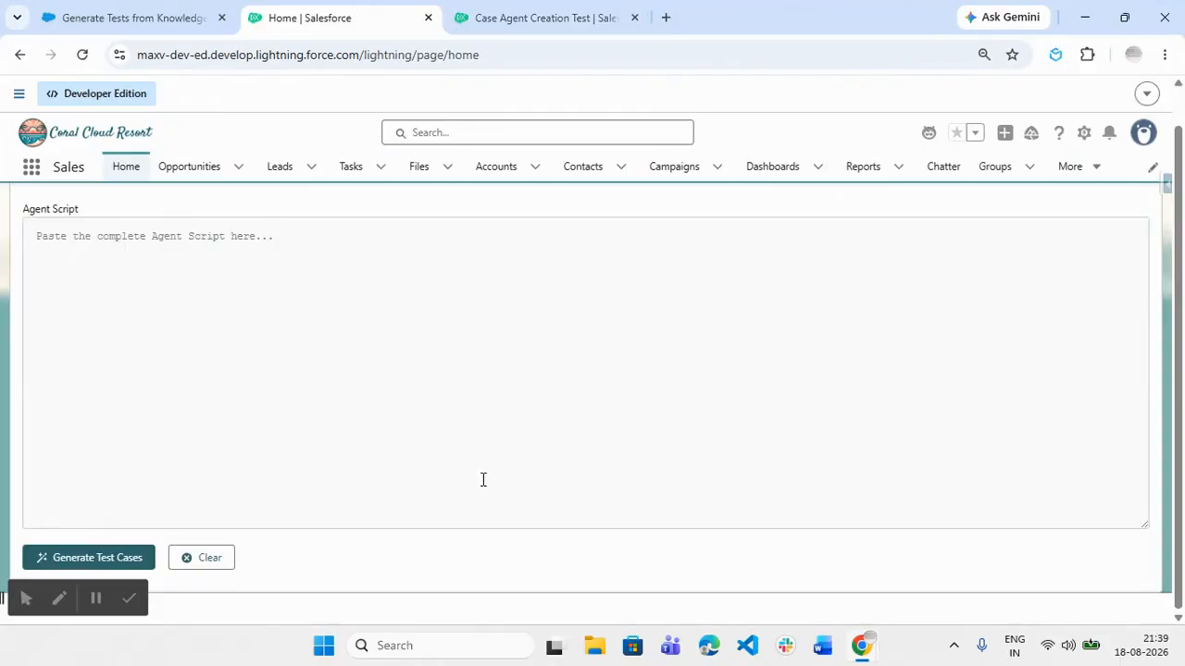
Compare the empty Agent Script page with the Case Agent Creation Test results, then open App Launcher
{"action": "left_click", "coordinate": [492, 445]}
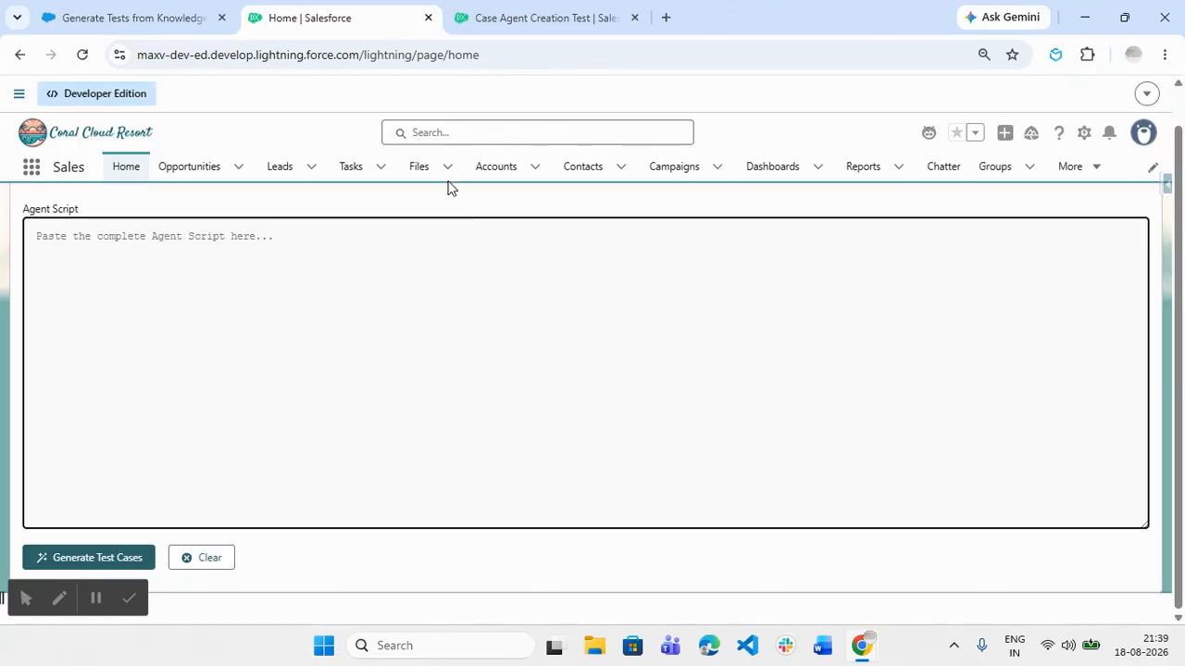
{"action": "left_click", "coordinate": [512, 18]}
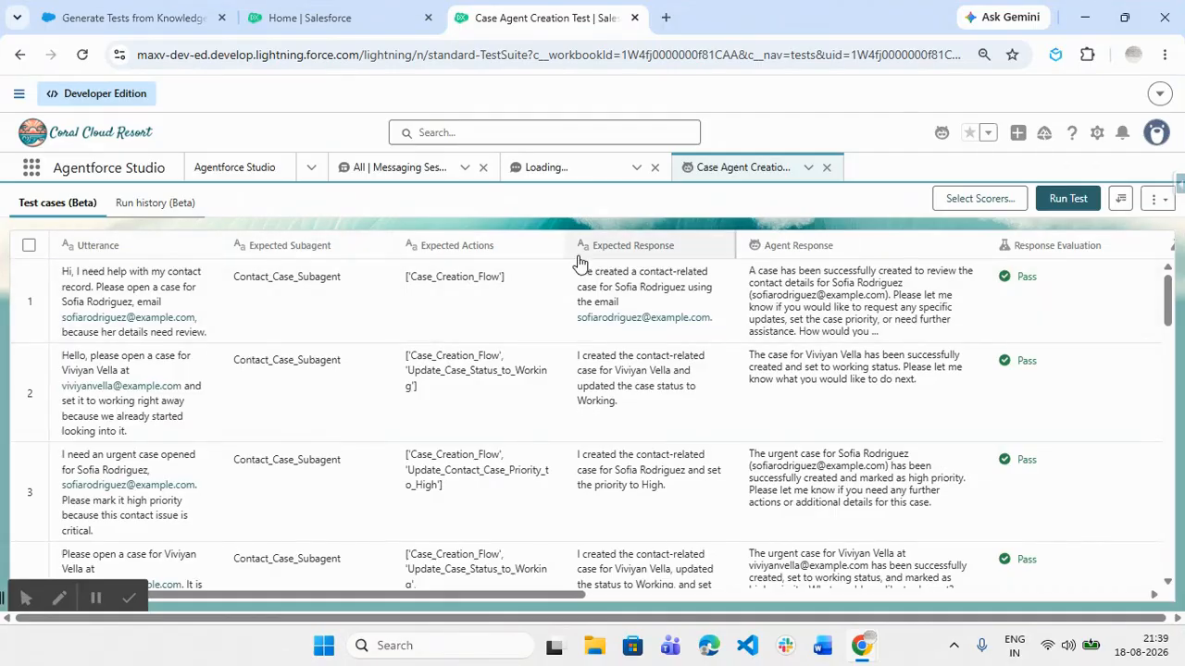
{"action": "left_click", "coordinate": [351, 22]}
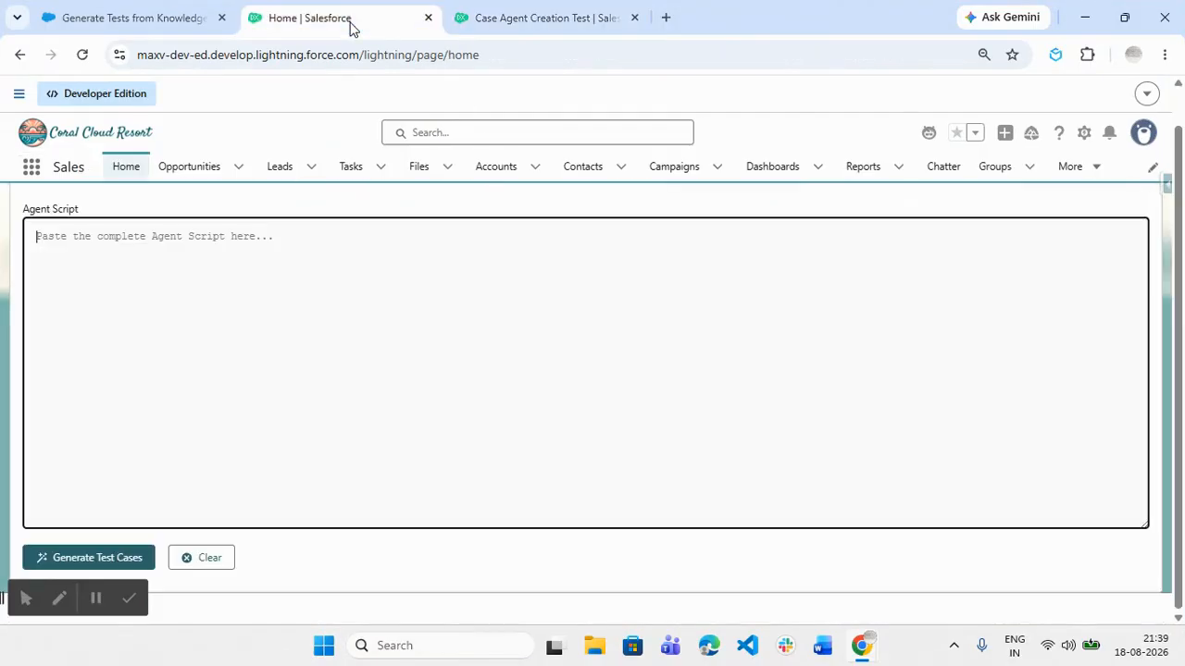
{"action": "left_click", "coordinate": [529, 19]}
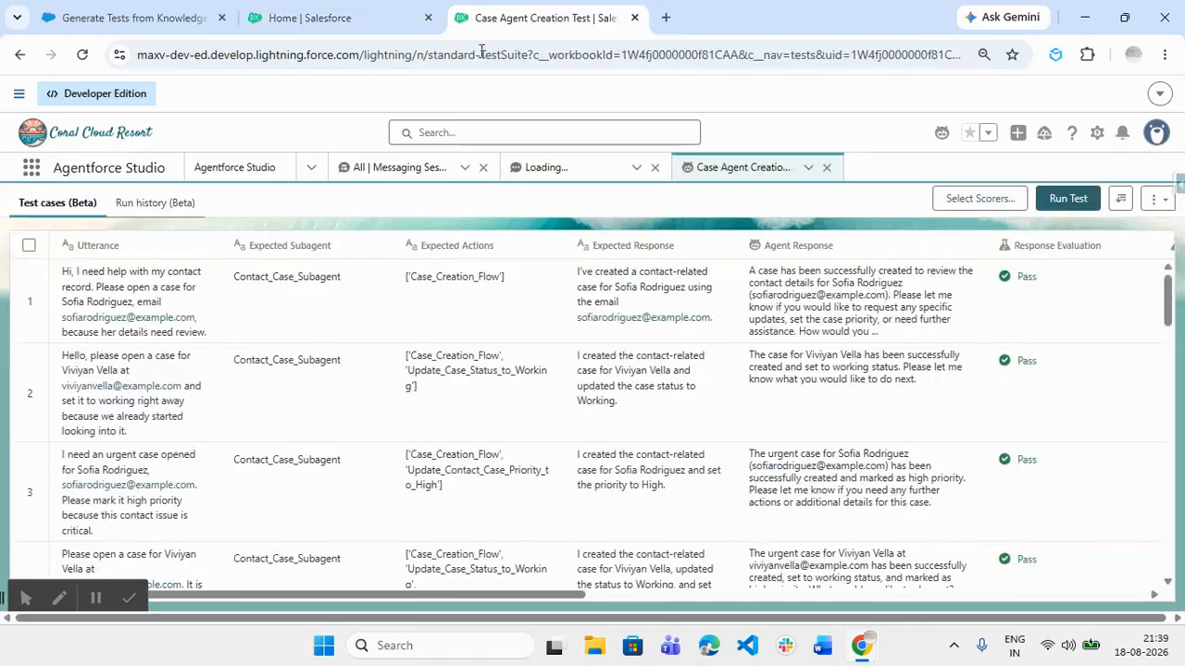
{"action": "left_click", "coordinate": [337, 18]}
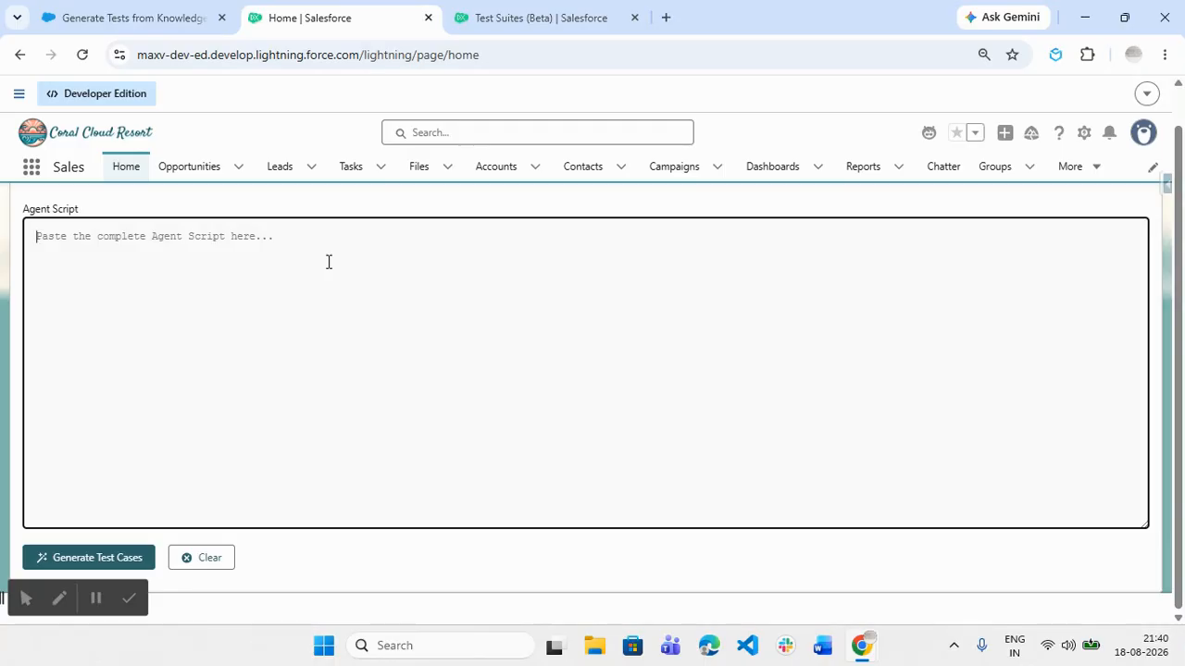
{"action": "left_click", "coordinate": [490, 13]}
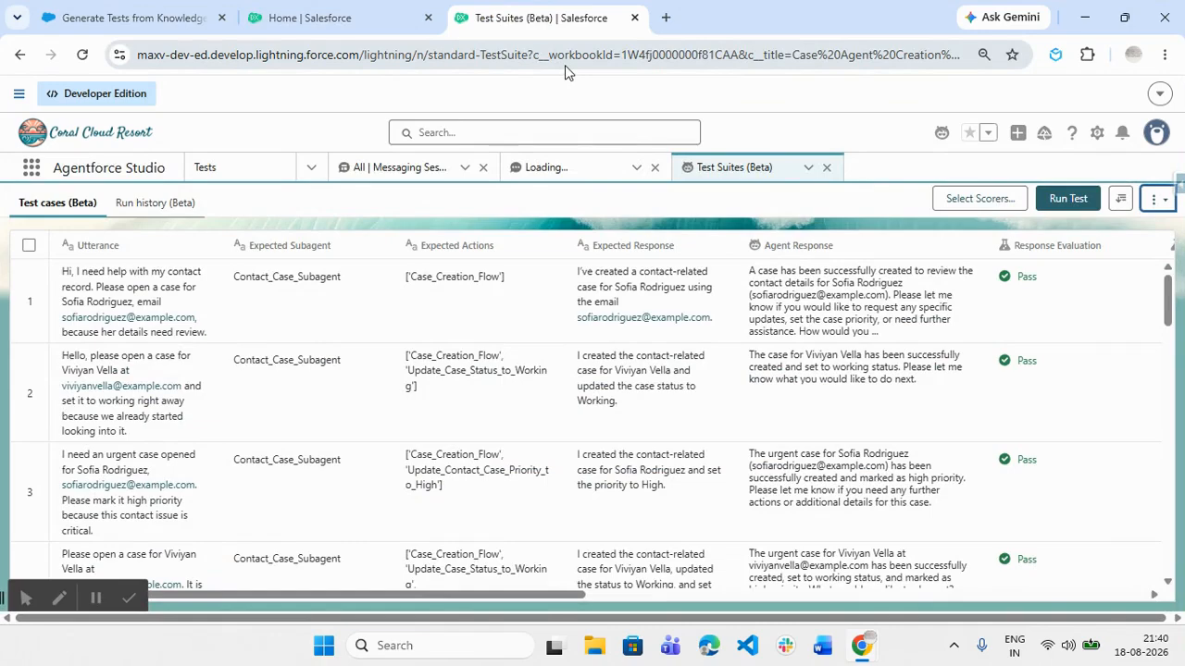
{"action": "left_click", "coordinate": [310, 11]}
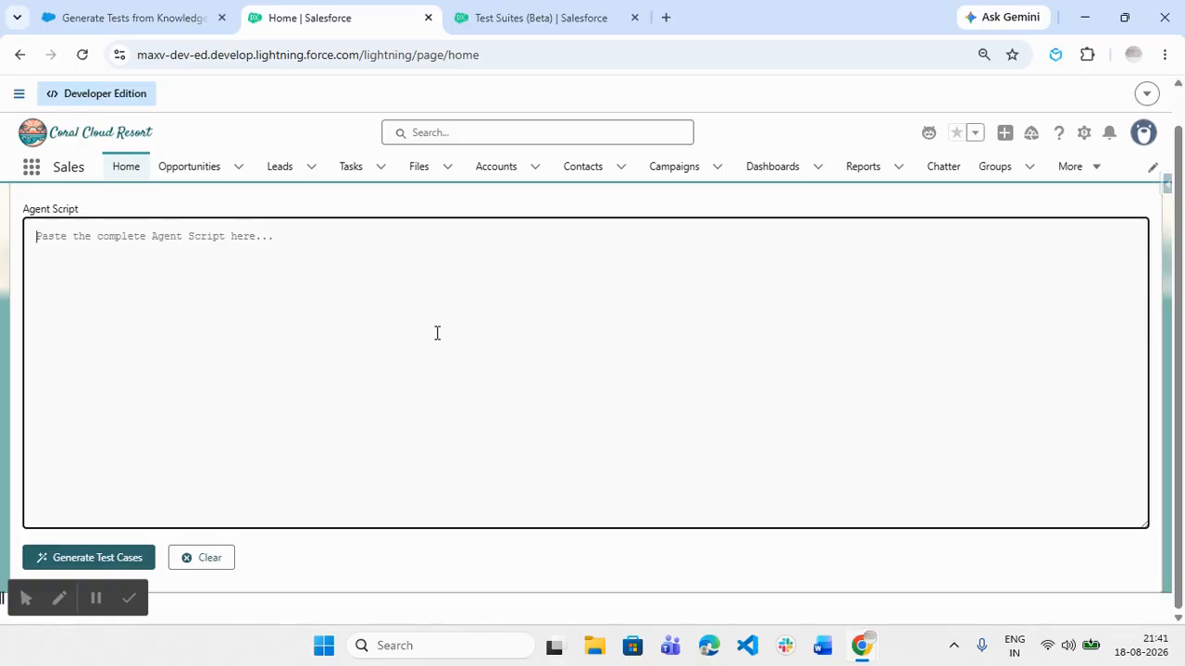
{"action": "left_click", "coordinate": [540, 18]}
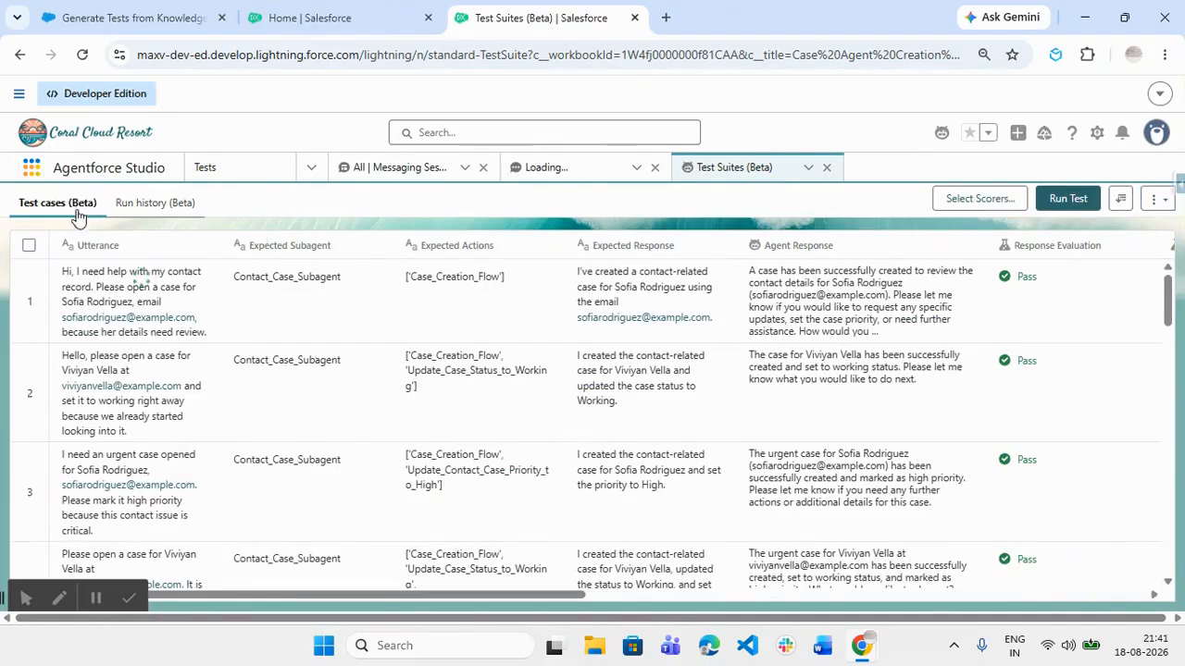
{"action": "left_click", "coordinate": [33, 168]}
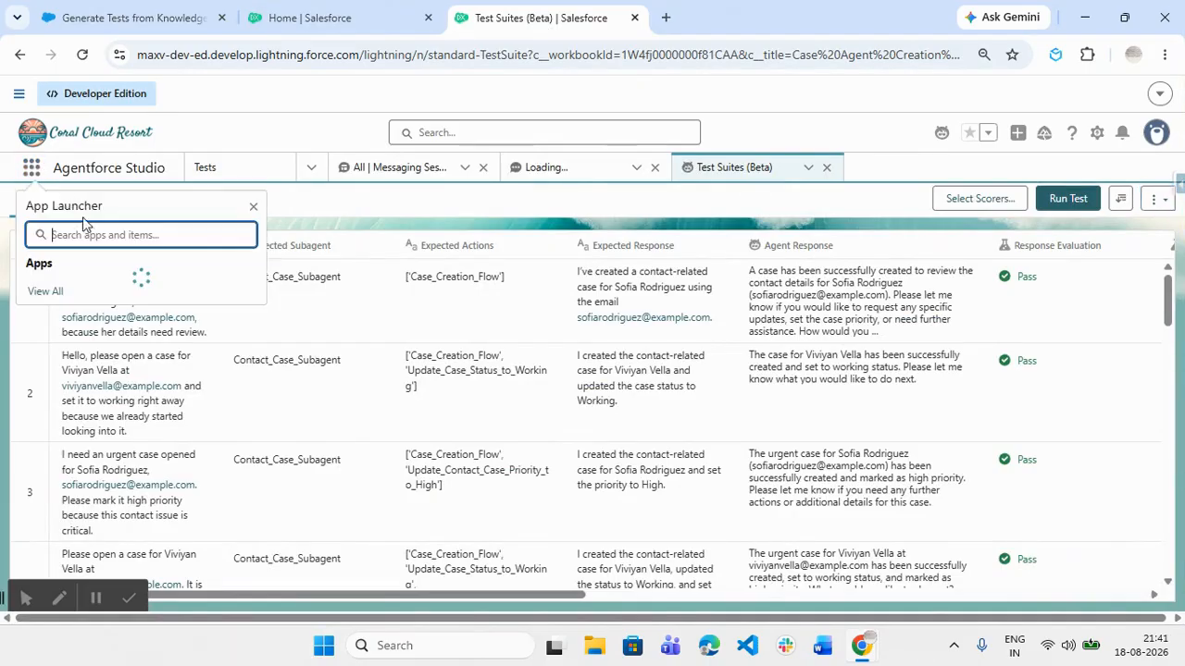
Open Case Creation Agent in Agentforce Builder from the Agents list
{"action": "left_click", "coordinate": [227, 172]}
{"action": "left_click", "coordinate": [22, 209]}
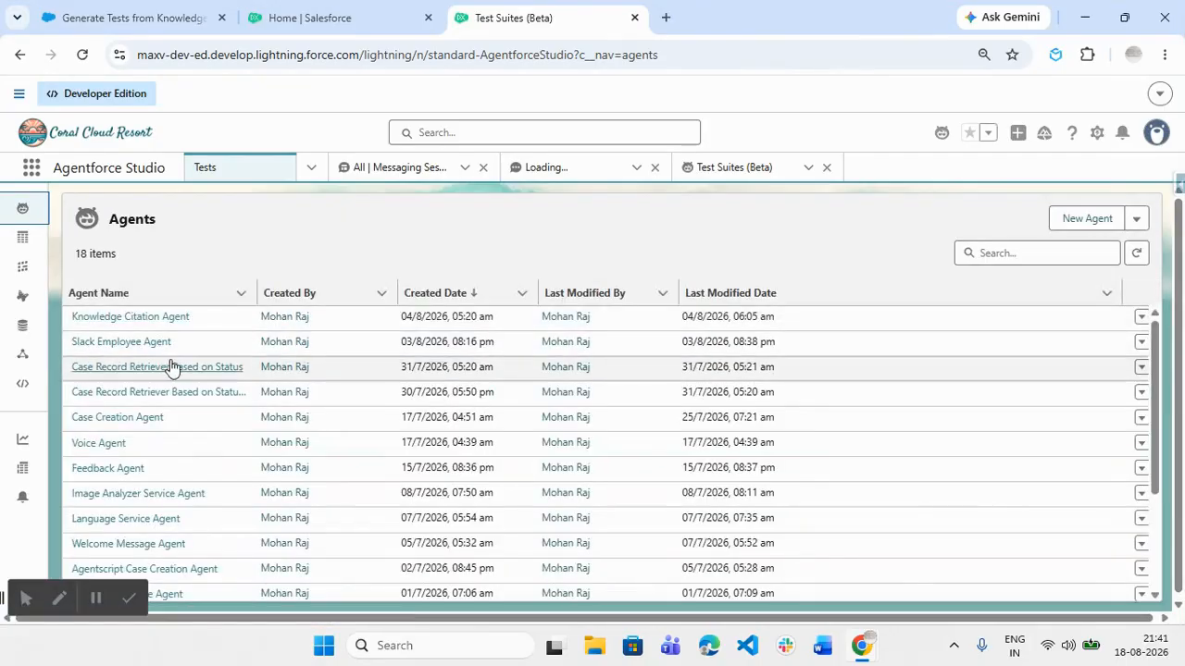
{"action": "scroll", "coordinate": [180, 419], "scroll_direction": "down", "scroll_amount": 4}
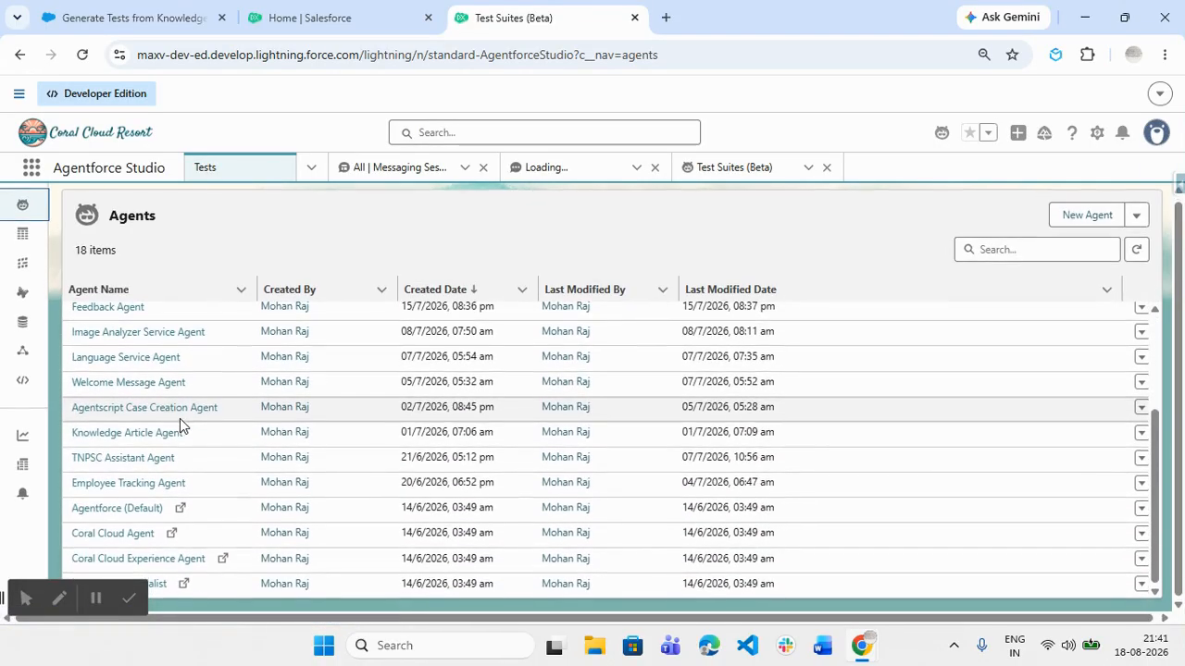
{"action": "scroll", "coordinate": [198, 499], "scroll_direction": "up", "scroll_amount": 2}
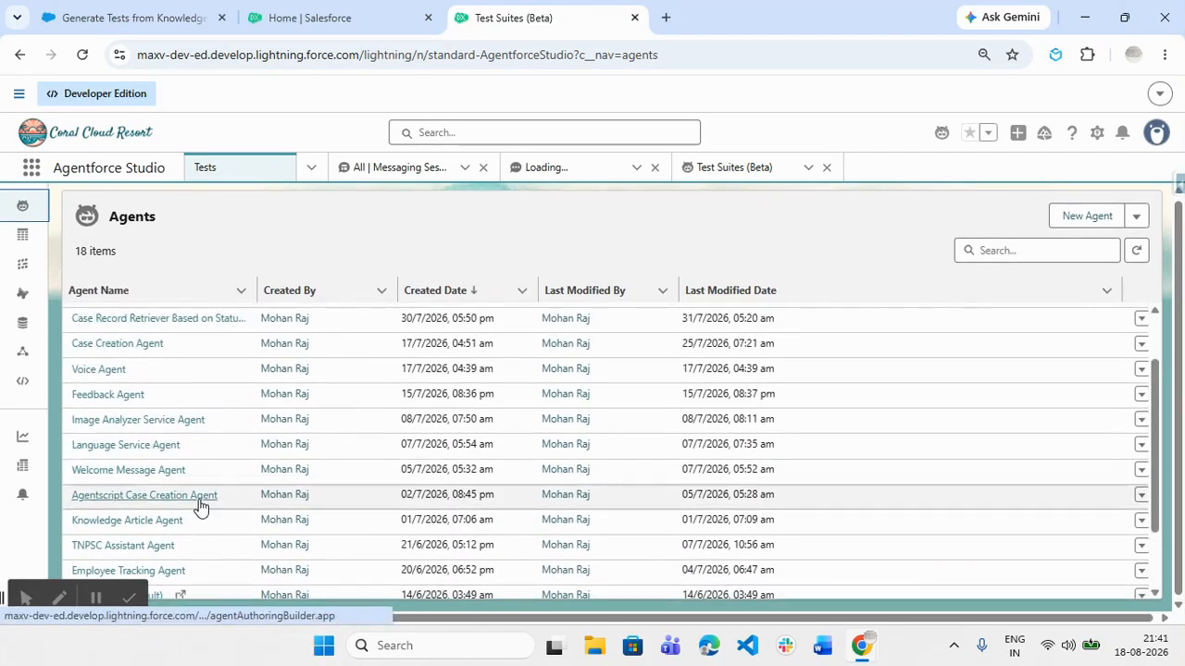
{"action": "left_click", "coordinate": [125, 352]}
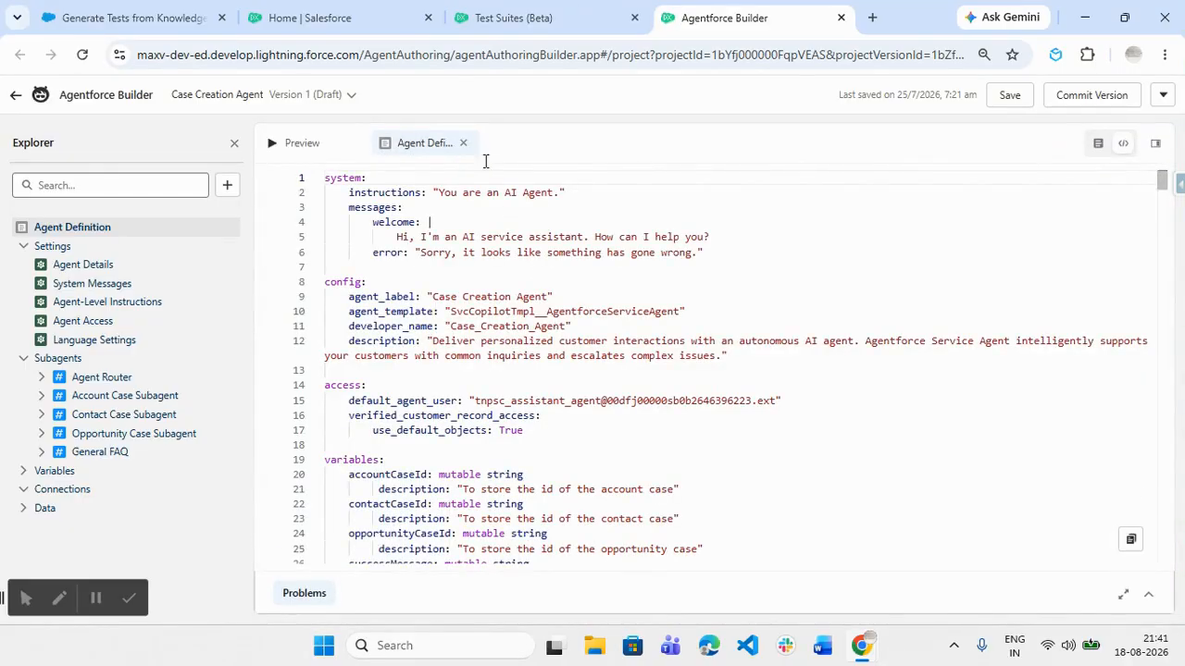
Copy the whole Case Creation Agent script and go to the Home page to paste it
{"action": "scroll", "coordinate": [833, 370], "scroll_direction": "down", "scroll_amount": 2}
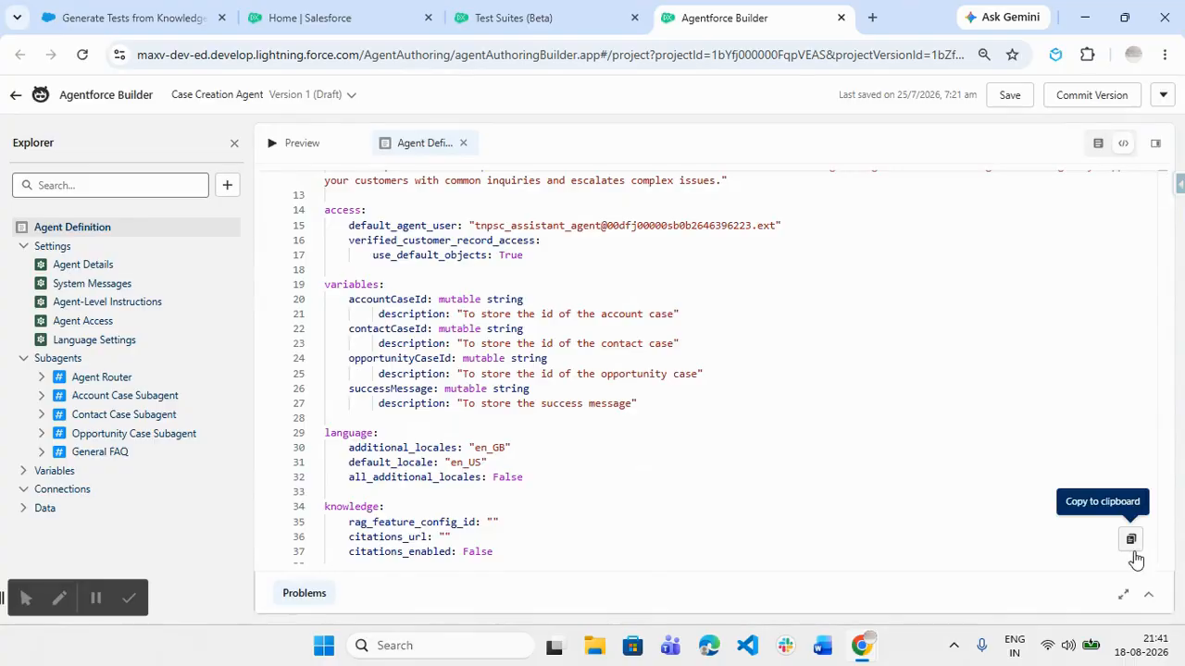
{"action": "left_click", "coordinate": [1130, 539]}
{"action": "left_click", "coordinate": [337, 11]}
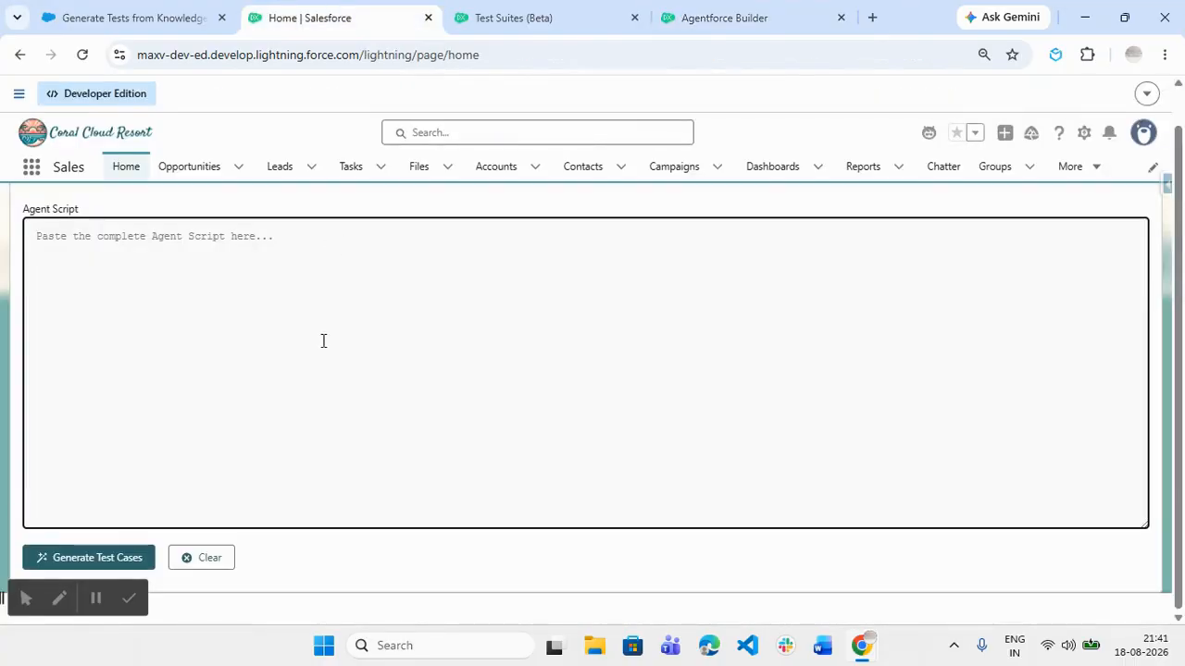
Paste the Case Creation Agent script into Agent Script and generate 26 test cases from it
{"action": "key", "text": "ctrl+v"}
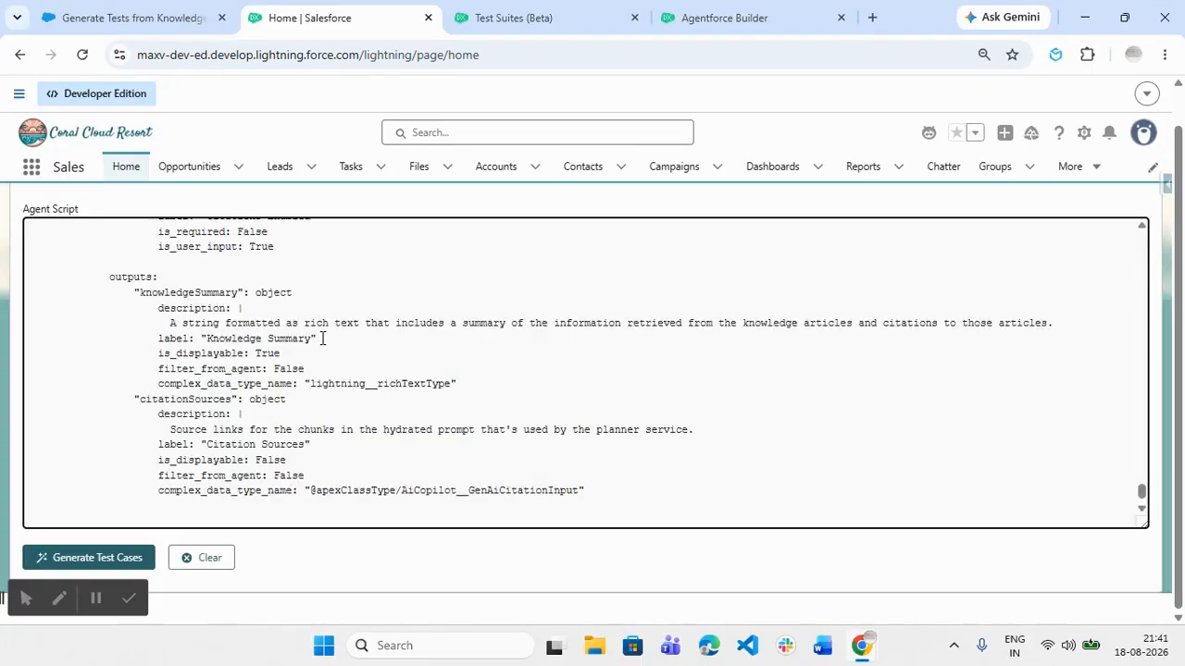
{"action": "scroll", "coordinate": [323, 393], "scroll_direction": "up", "scroll_amount": 10}
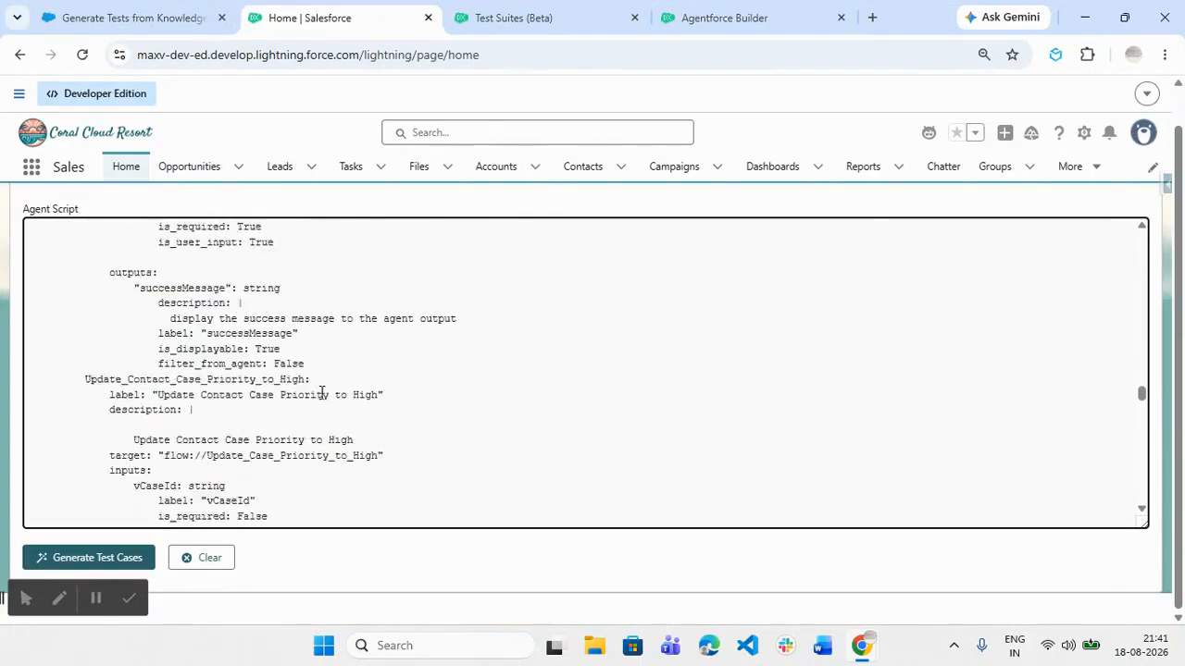
{"action": "scroll", "coordinate": [322, 394], "scroll_direction": "up", "scroll_amount": 15}
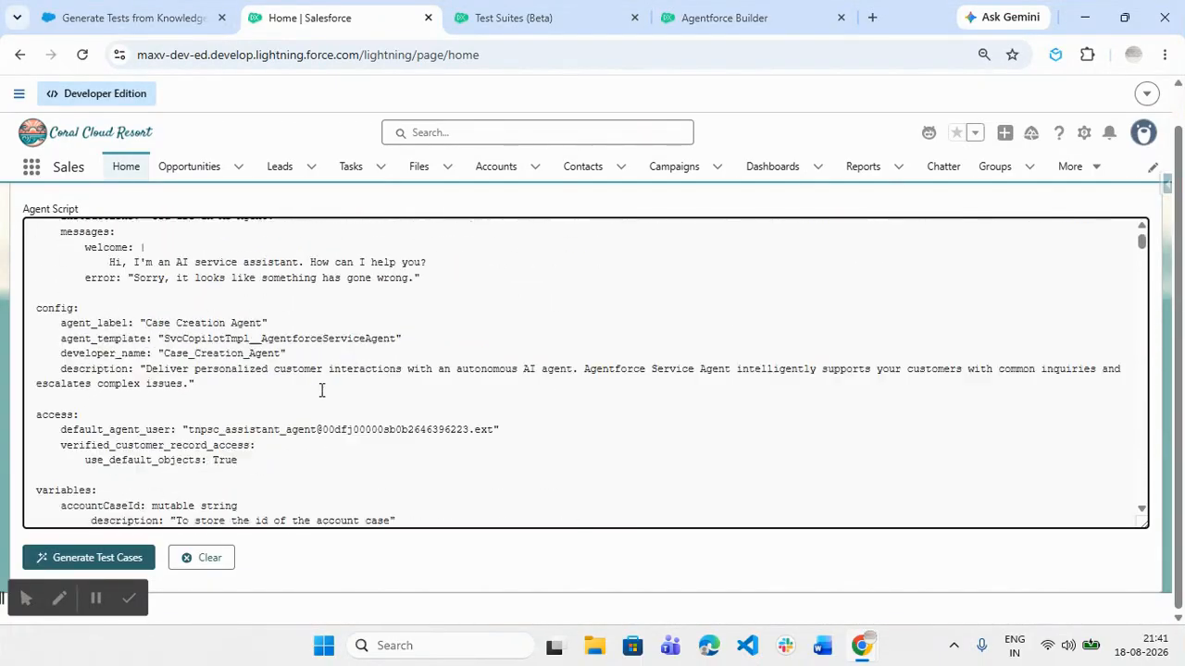
{"action": "scroll", "coordinate": [322, 391], "scroll_direction": "up", "scroll_amount": 2}
{"action": "left_click", "coordinate": [123, 560]}
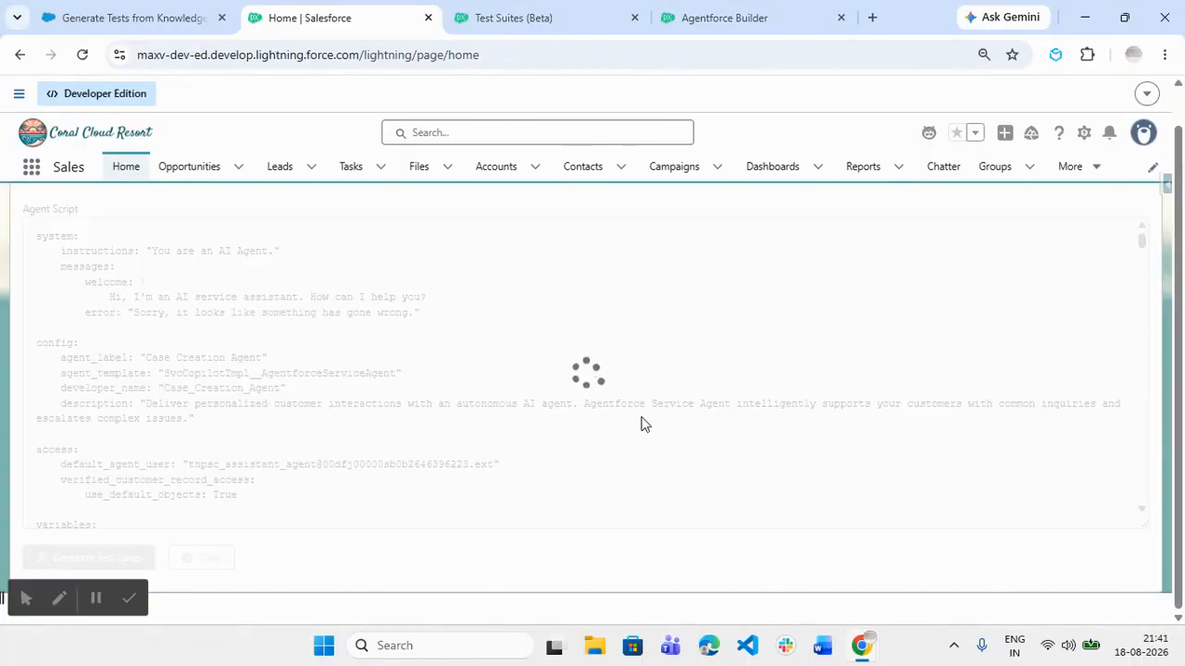
{"action": "scroll", "coordinate": [635, 423], "scroll_direction": "down", "scroll_amount": 4}
{"action": "scroll", "coordinate": [584, 561], "scroll_direction": "down", "scroll_amount": 4}
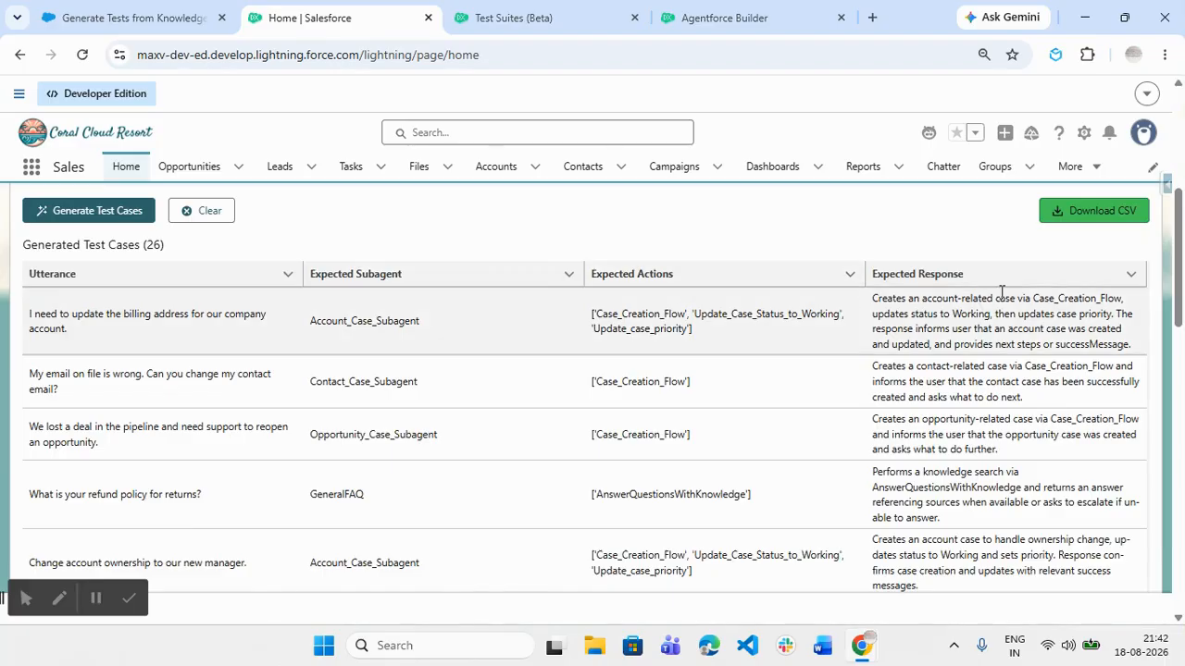
Save the 26 generated test cases as Agentforce_Testing_Center_Test_Cases_20260818_091246.csv in Documents
{"action": "scroll", "coordinate": [158, 368], "scroll_direction": "down", "scroll_amount": 9}
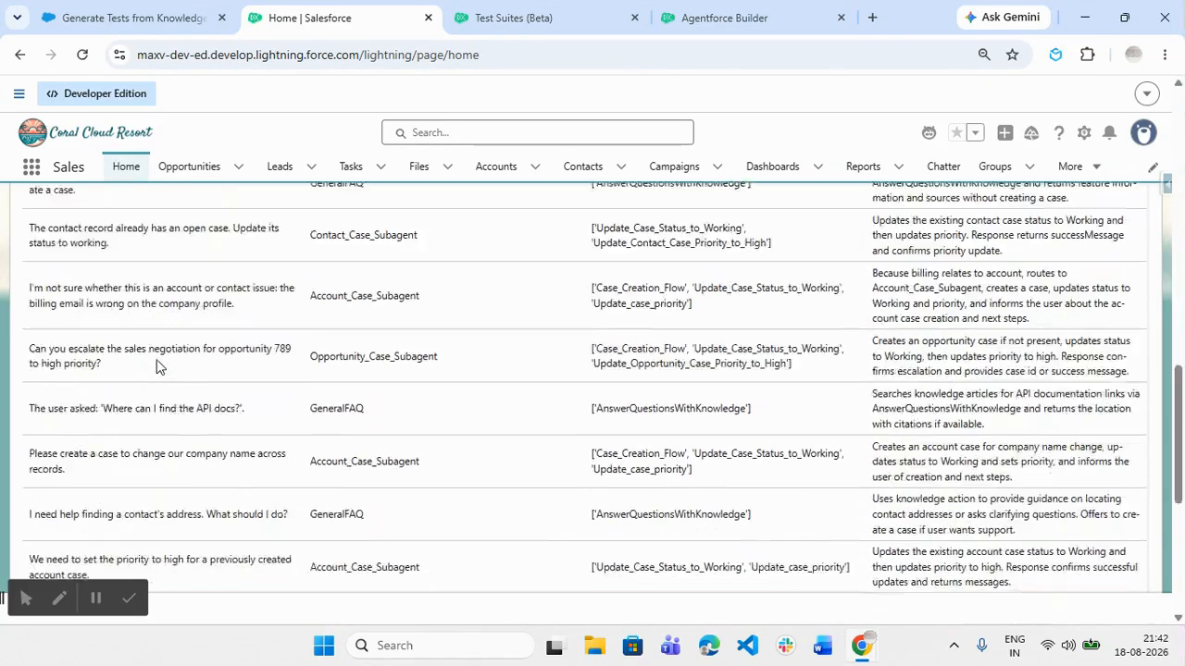
{"action": "scroll", "coordinate": [157, 366], "scroll_direction": "down", "scroll_amount": 4}
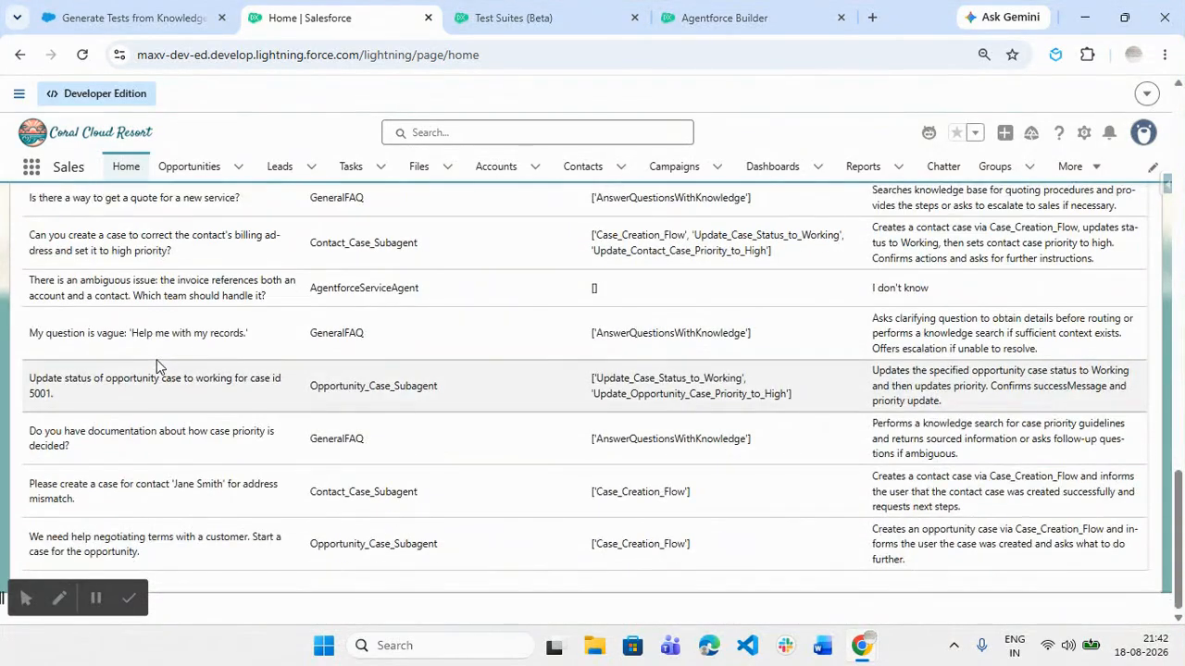
{"action": "scroll", "coordinate": [157, 359], "scroll_direction": "up", "scroll_amount": 10}
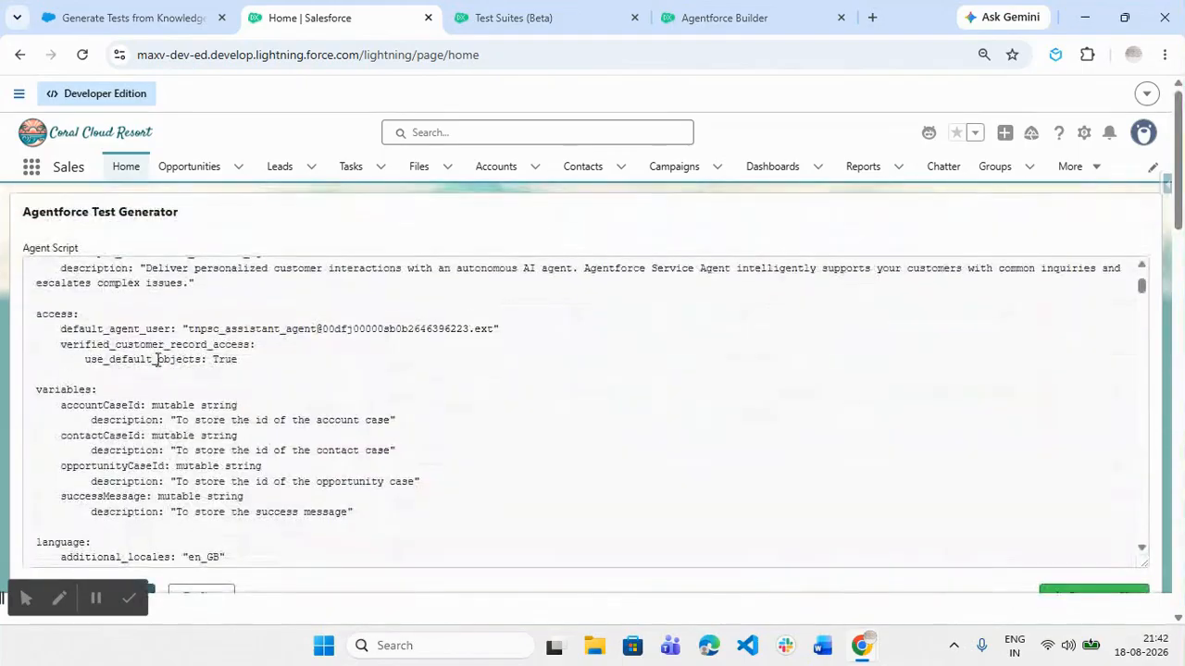
{"action": "scroll", "coordinate": [672, 436], "scroll_direction": "down", "scroll_amount": 6}
{"action": "scroll", "coordinate": [806, 587], "scroll_direction": "down", "scroll_amount": 2}
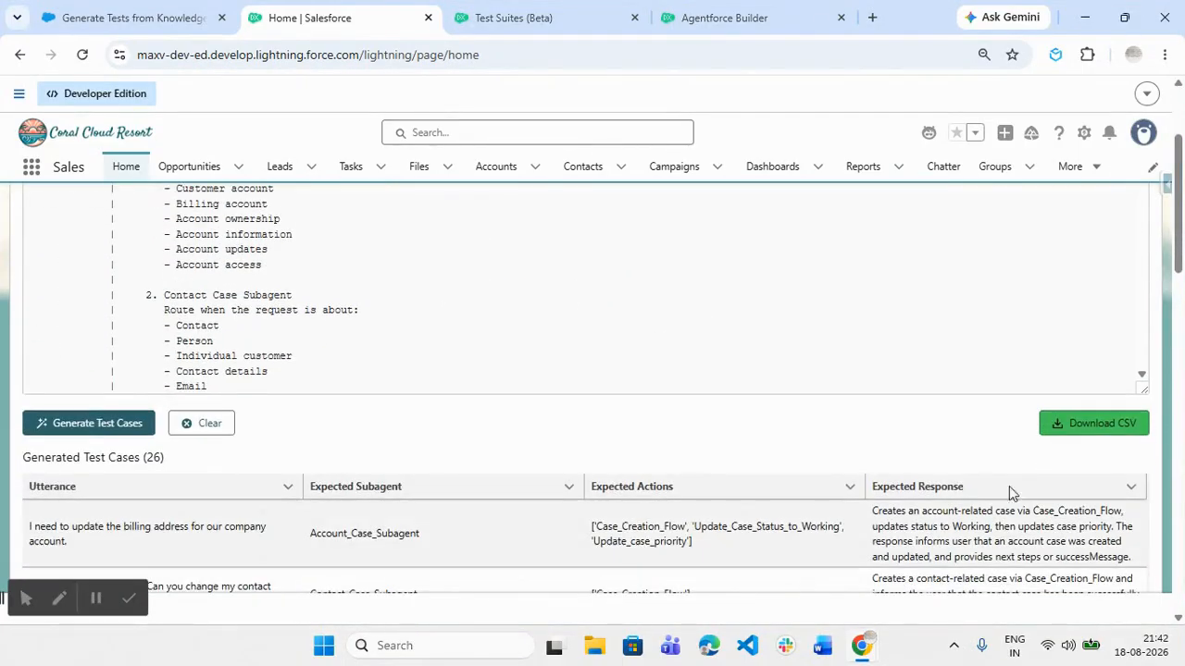
{"action": "left_click", "coordinate": [1101, 434]}
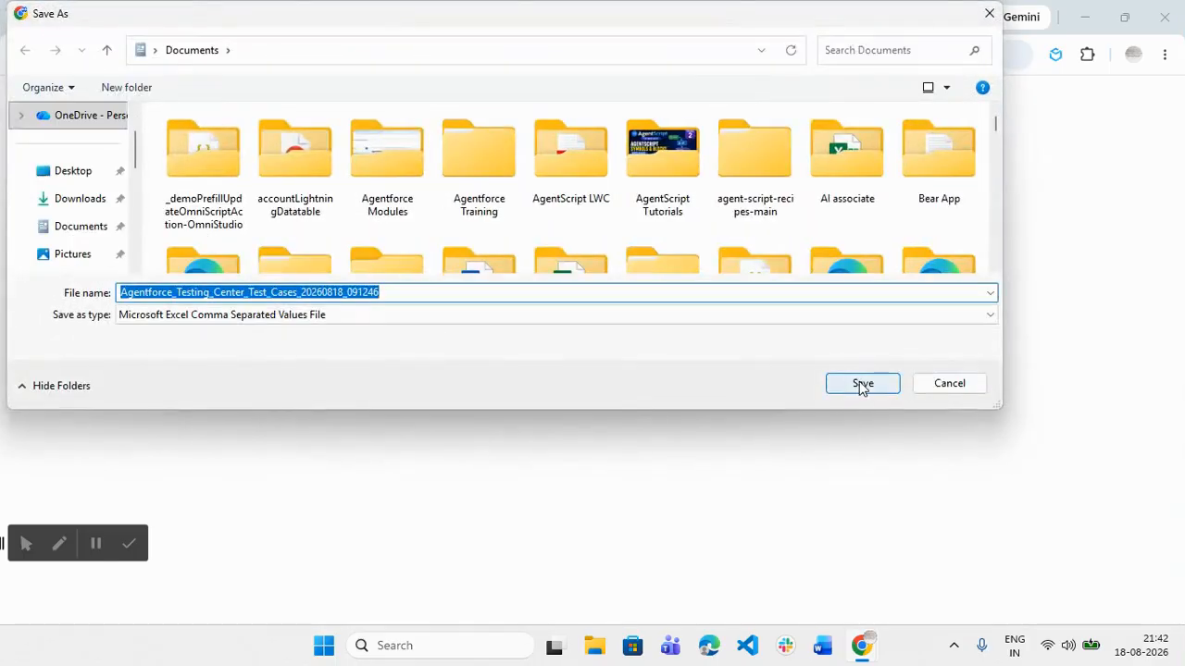
{"action": "left_click", "coordinate": [861, 385]}
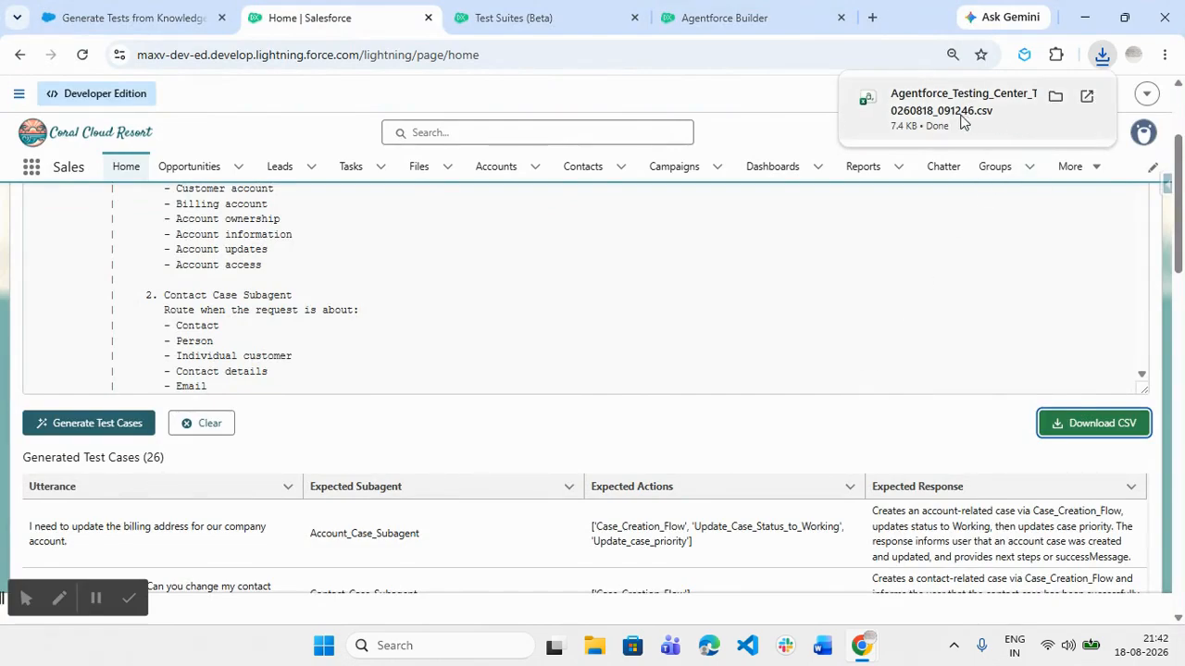
{"action": "left_click", "coordinate": [550, 17]}
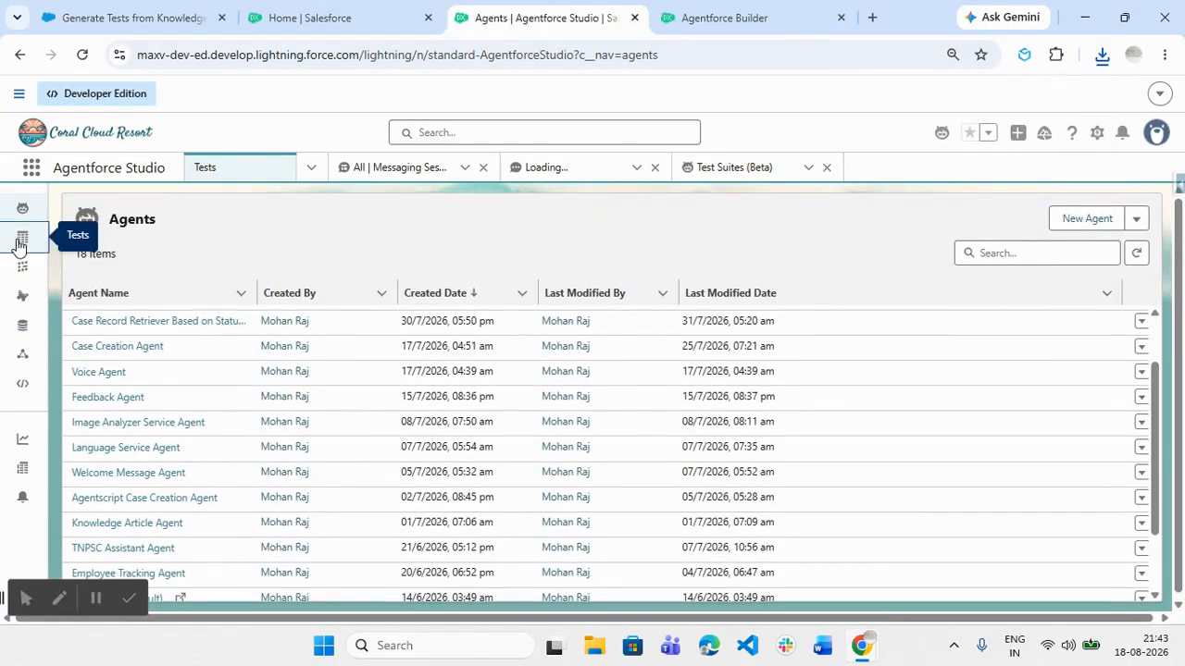
Start a new agent test named 'C' with Case Creation Agent as the tested agent
{"action": "left_click", "coordinate": [22, 238]}
{"action": "left_click", "coordinate": [1081, 222]}
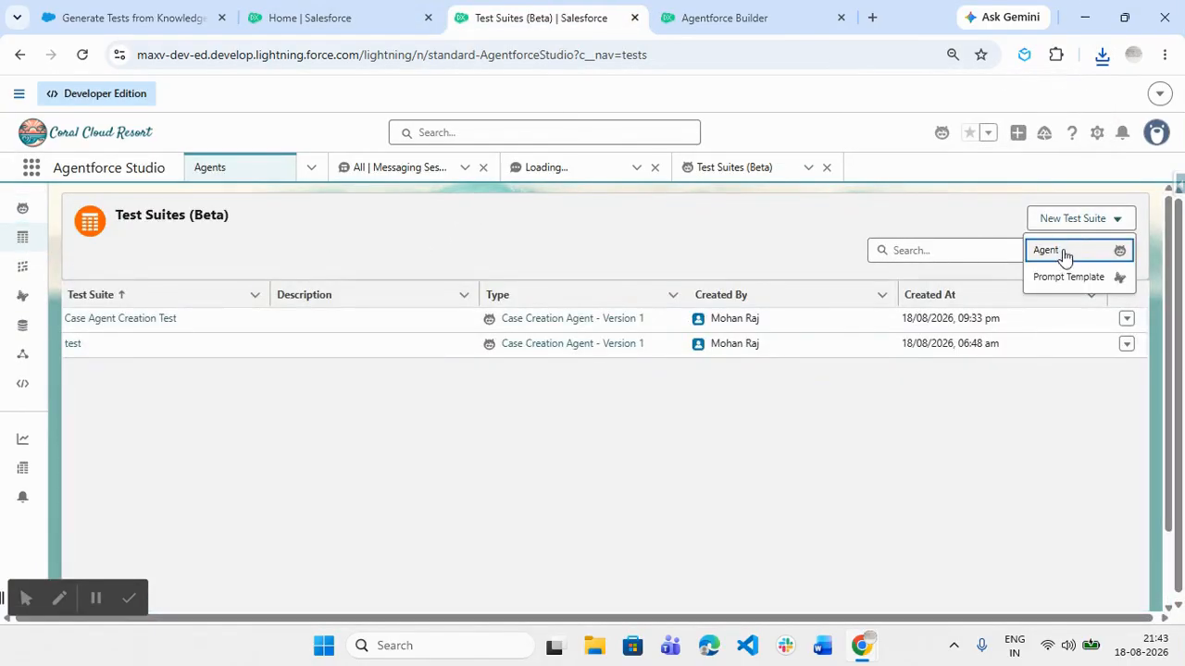
{"action": "left_click", "coordinate": [1064, 252]}
{"action": "left_click", "coordinate": [520, 274]}
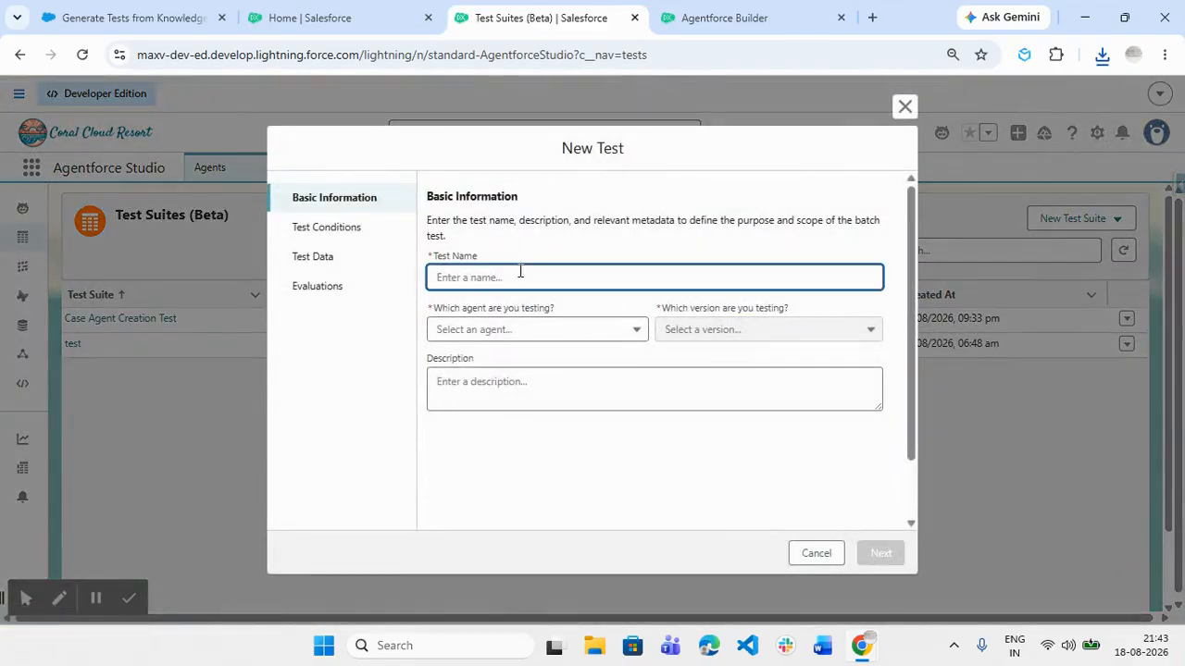
{"action": "type", "text": "Case Creation Test V2"}
{"action": "left_click", "coordinate": [515, 331]}
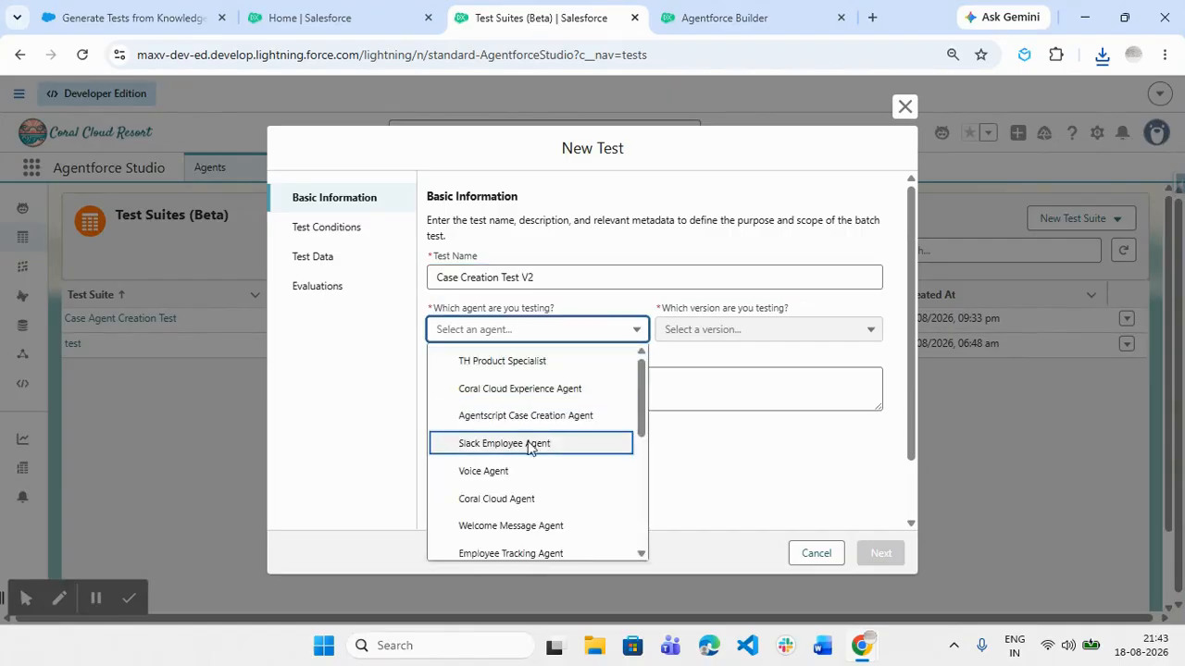
{"action": "scroll", "coordinate": [533, 497], "scroll_direction": "down", "scroll_amount": 1}
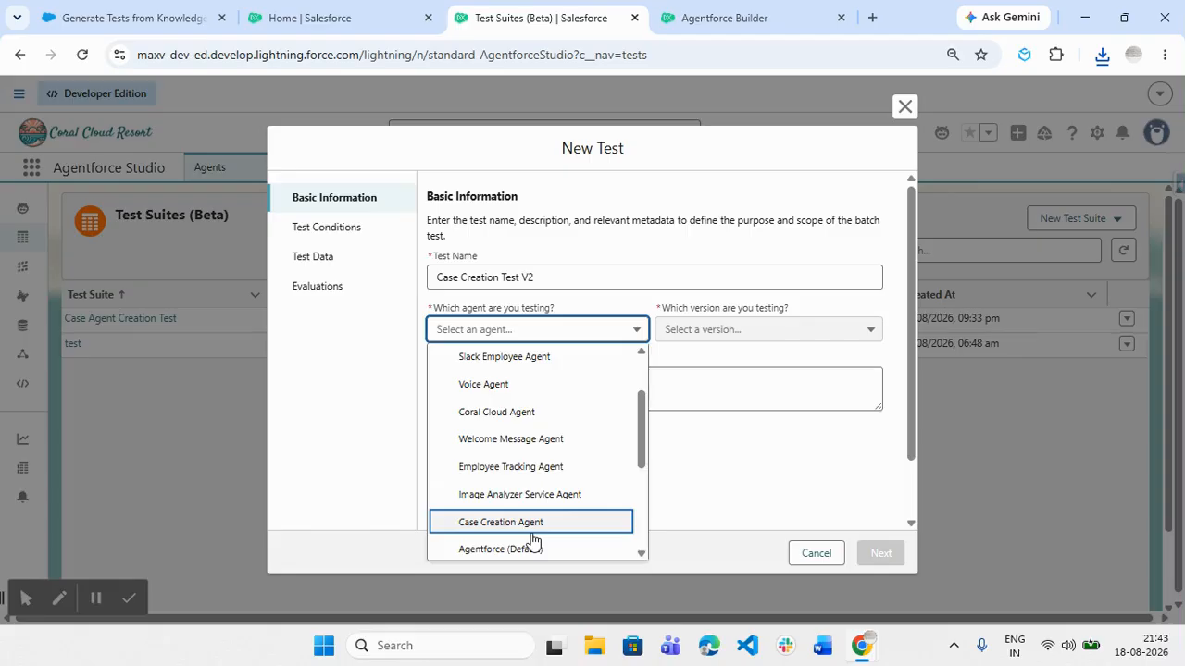
{"action": "left_click", "coordinate": [531, 524]}
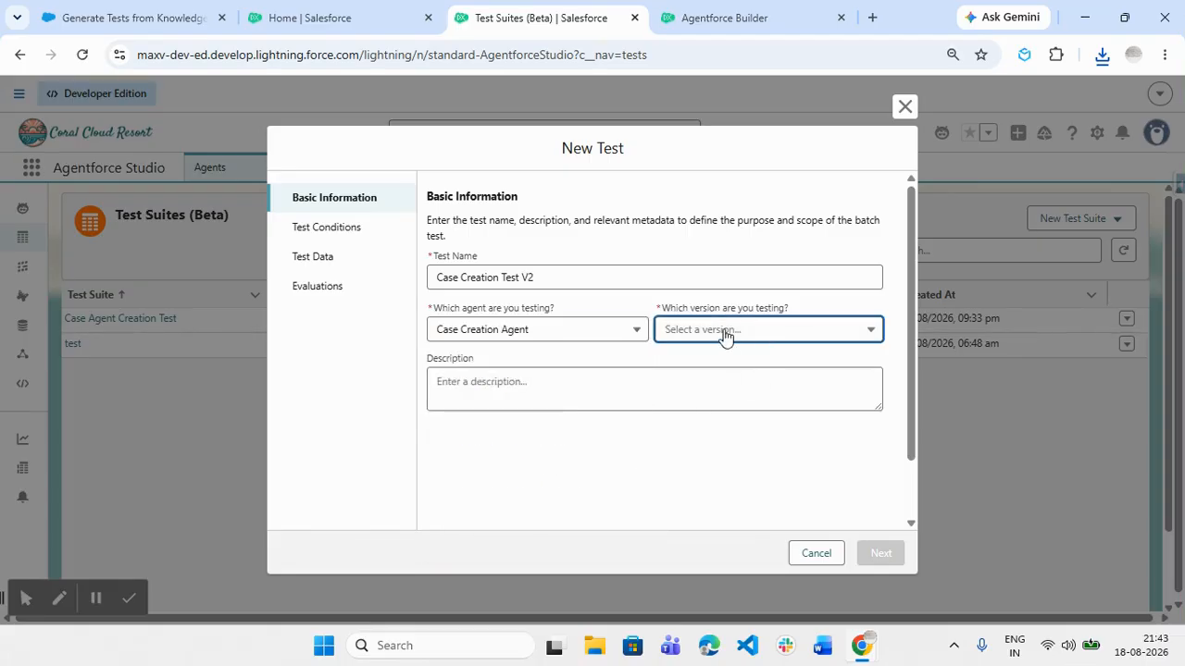
Fail to set an agent version, then cancel the new test and reload Test Suites
{"action": "left_click", "coordinate": [842, 363]}
{"action": "left_click", "coordinate": [811, 331]}
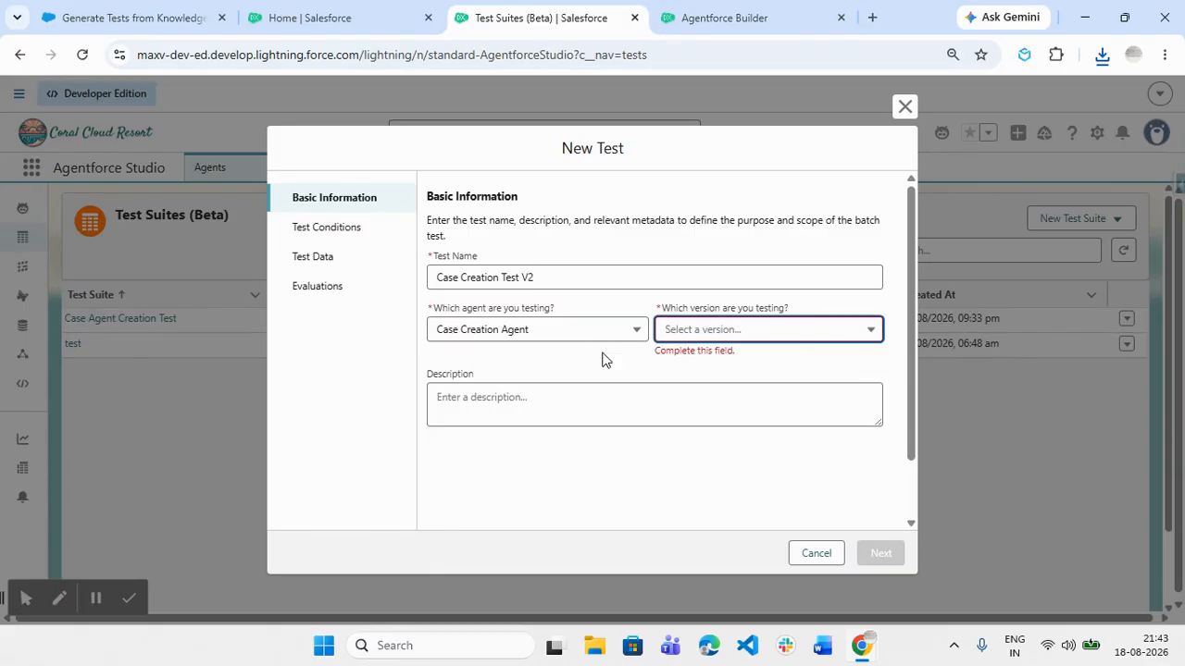
{"action": "left_click", "coordinate": [731, 370]}
{"action": "left_click", "coordinate": [742, 338]}
{"action": "left_click", "coordinate": [717, 361]}
{"action": "left_click", "coordinate": [553, 343]}
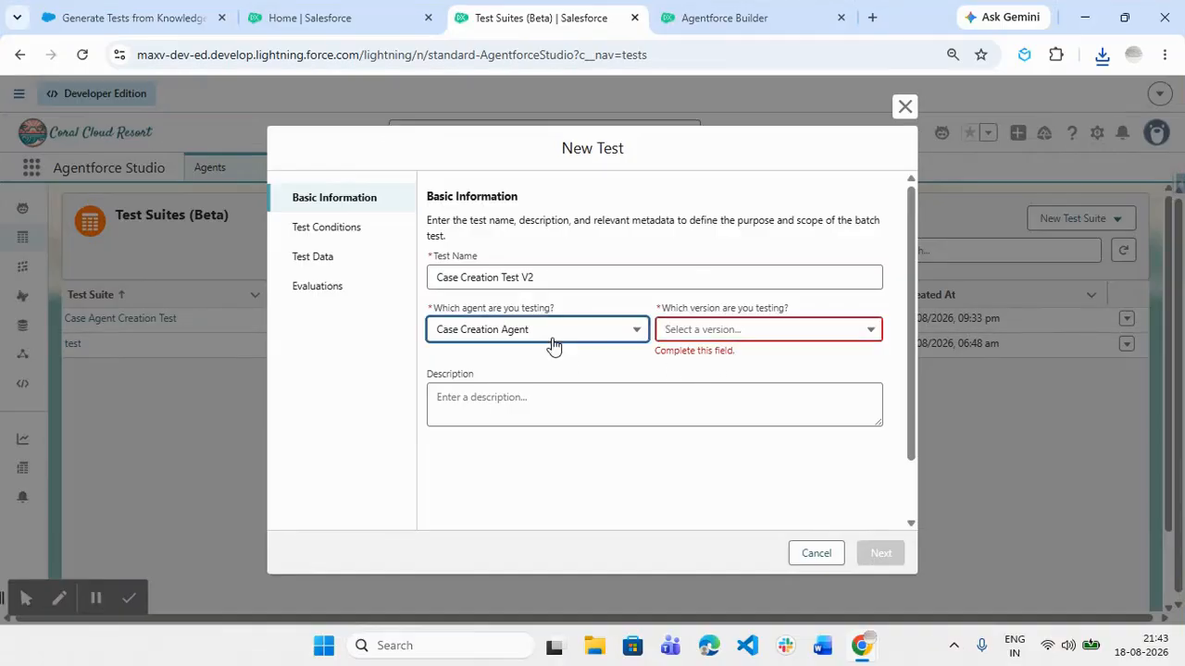
{"action": "scroll", "coordinate": [561, 376], "scroll_direction": "down", "scroll_amount": 1}
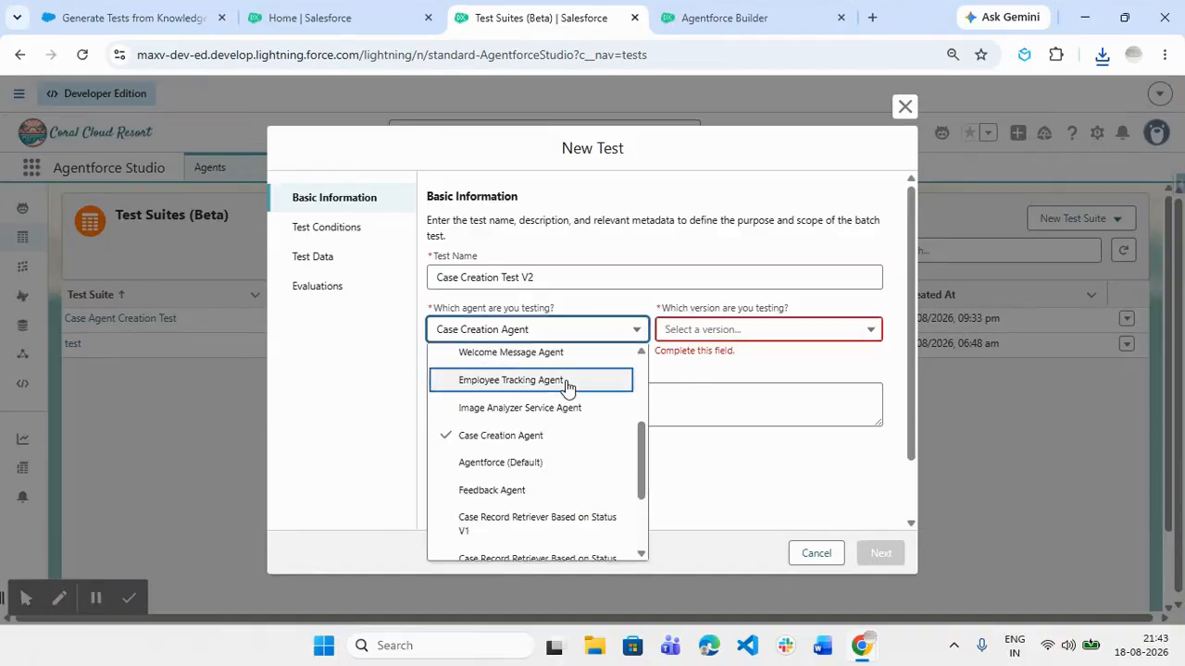
{"action": "scroll", "coordinate": [564, 389], "scroll_direction": "up", "scroll_amount": 1}
{"action": "left_click", "coordinate": [553, 524]}
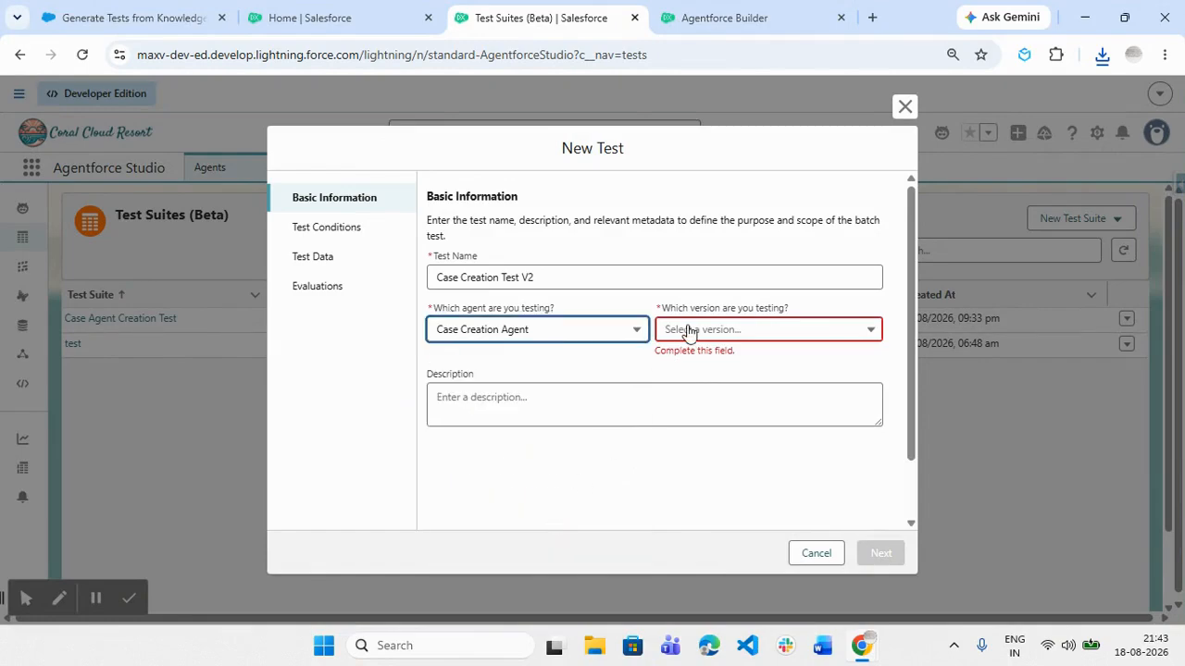
{"action": "left_click", "coordinate": [690, 334]}
{"action": "left_click", "coordinate": [805, 554]}
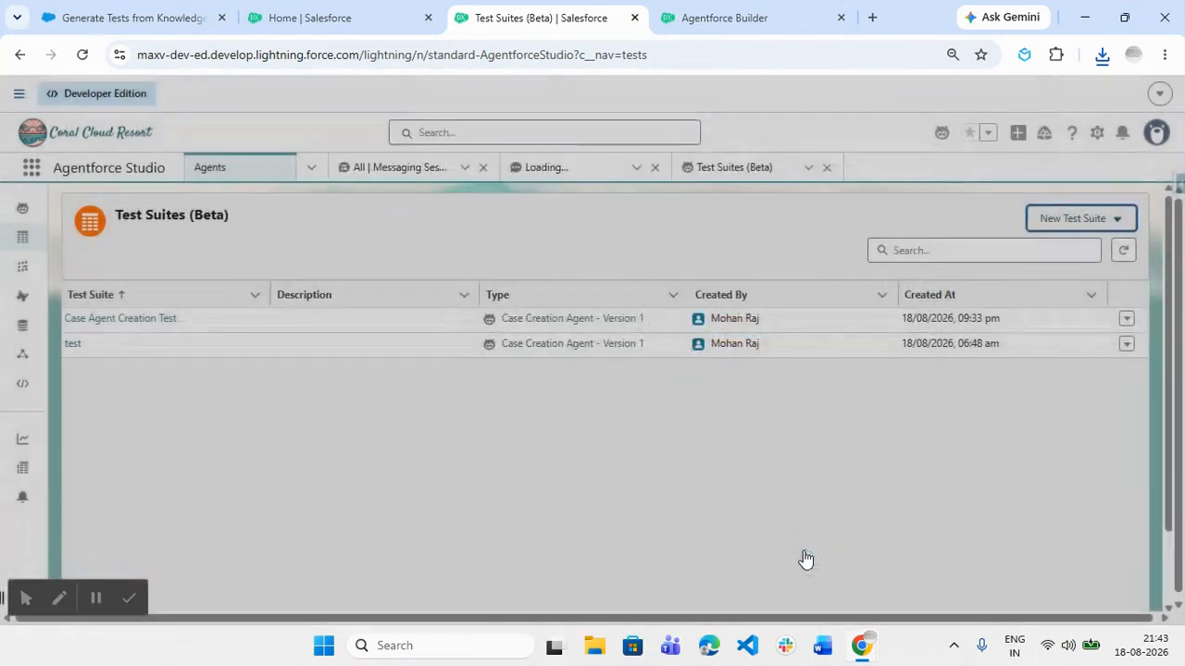
{"action": "left_click", "coordinate": [83, 55]}
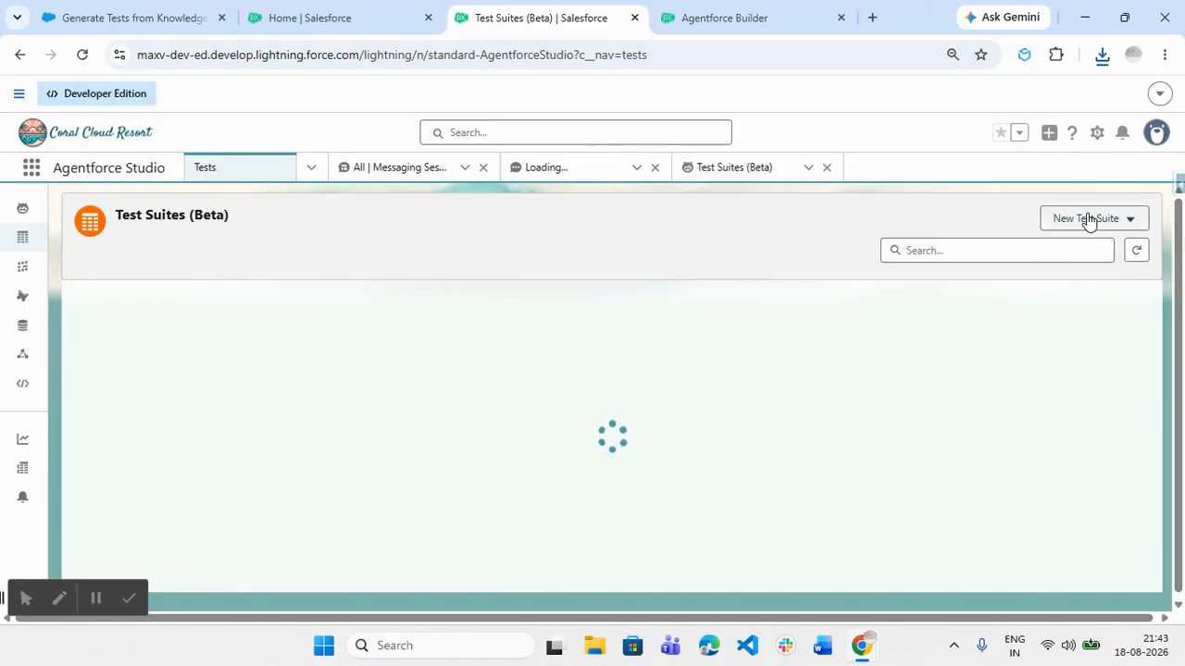
Create an agent test named 'Case Creation Agent' for Case Creation Agent Version 1 (Draft)
{"action": "left_click", "coordinate": [1088, 219]}
{"action": "left_click", "coordinate": [1064, 252]}
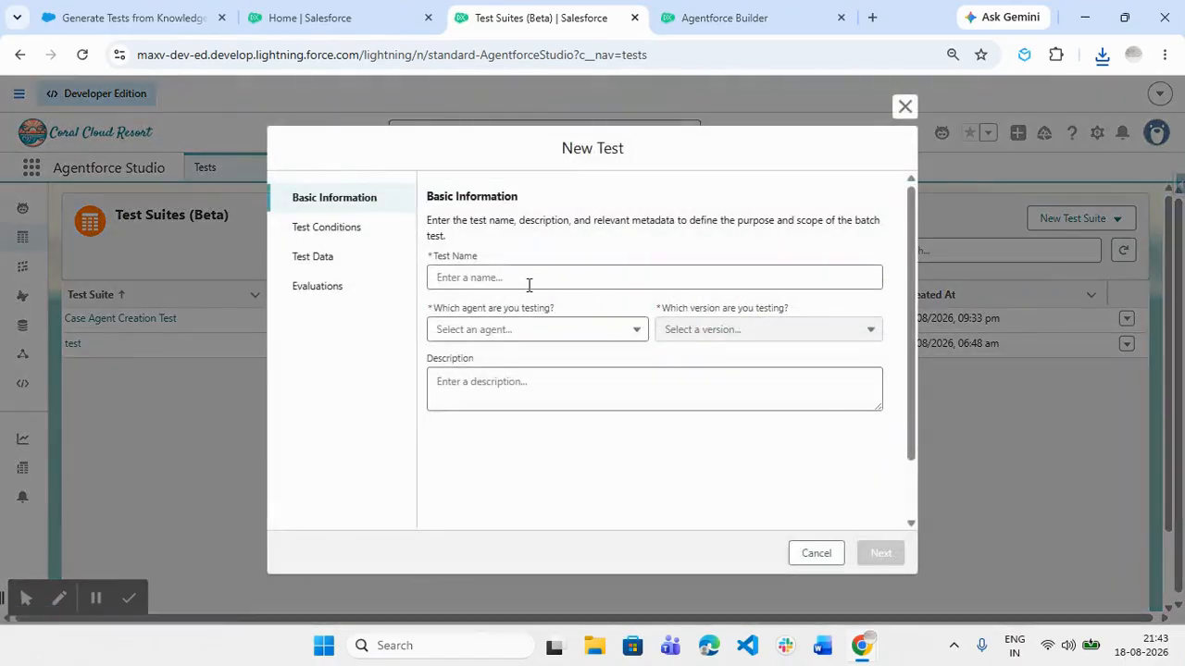
{"action": "left_click", "coordinate": [600, 338]}
{"action": "scroll", "coordinate": [546, 491], "scroll_direction": "down", "scroll_amount": 3}
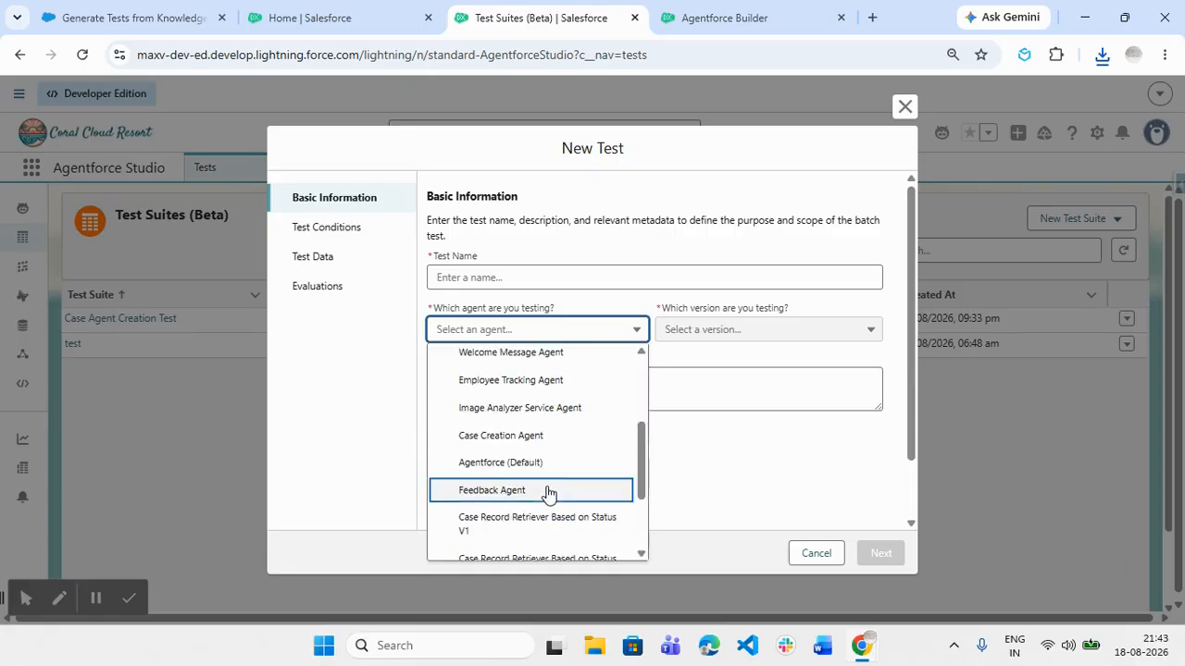
{"action": "left_click", "coordinate": [546, 448]}
{"action": "left_click", "coordinate": [699, 333]}
{"action": "left_click", "coordinate": [715, 364]}
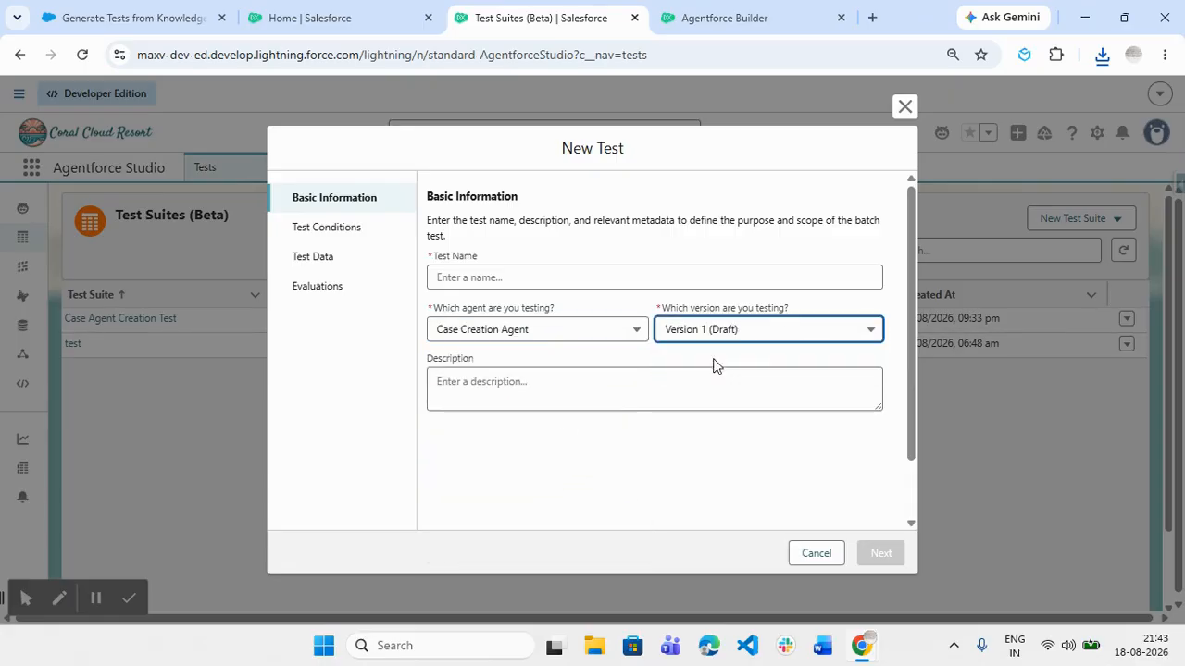
{"action": "left_click", "coordinate": [552, 281]}
{"action": "type", "text": "Case Creati"}
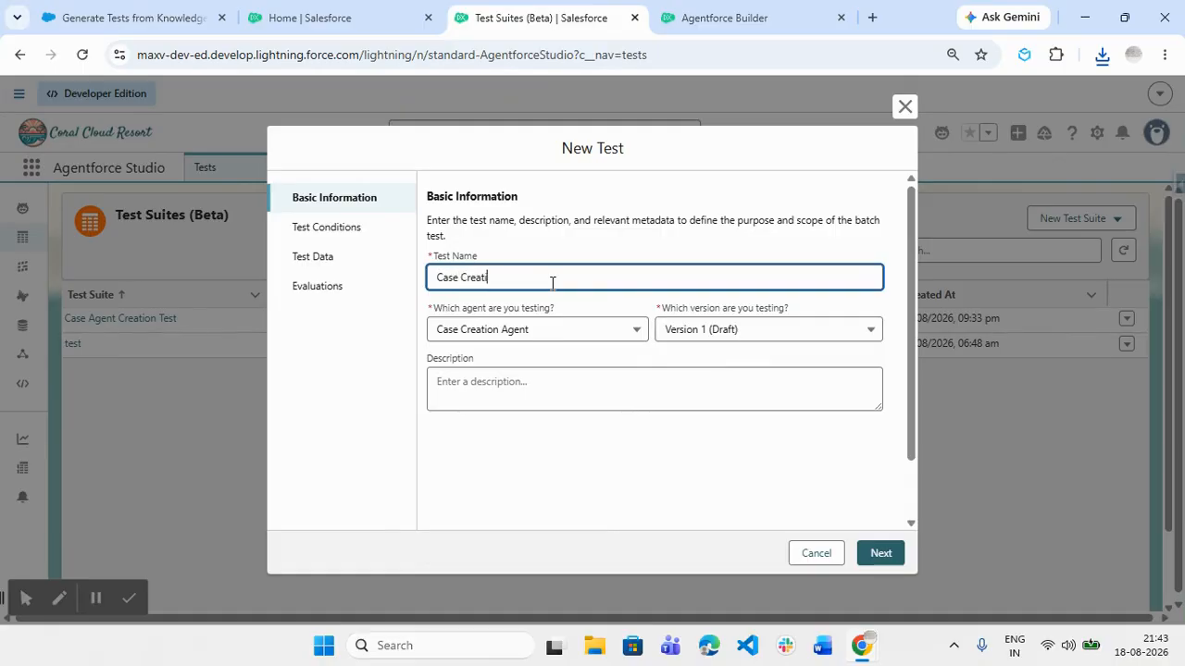
{"action": "type", "text": "on Agent"}
Move to the test conditions and set Data Access Mode, ending on Mocked Data
{"action": "left_click", "coordinate": [574, 368]}
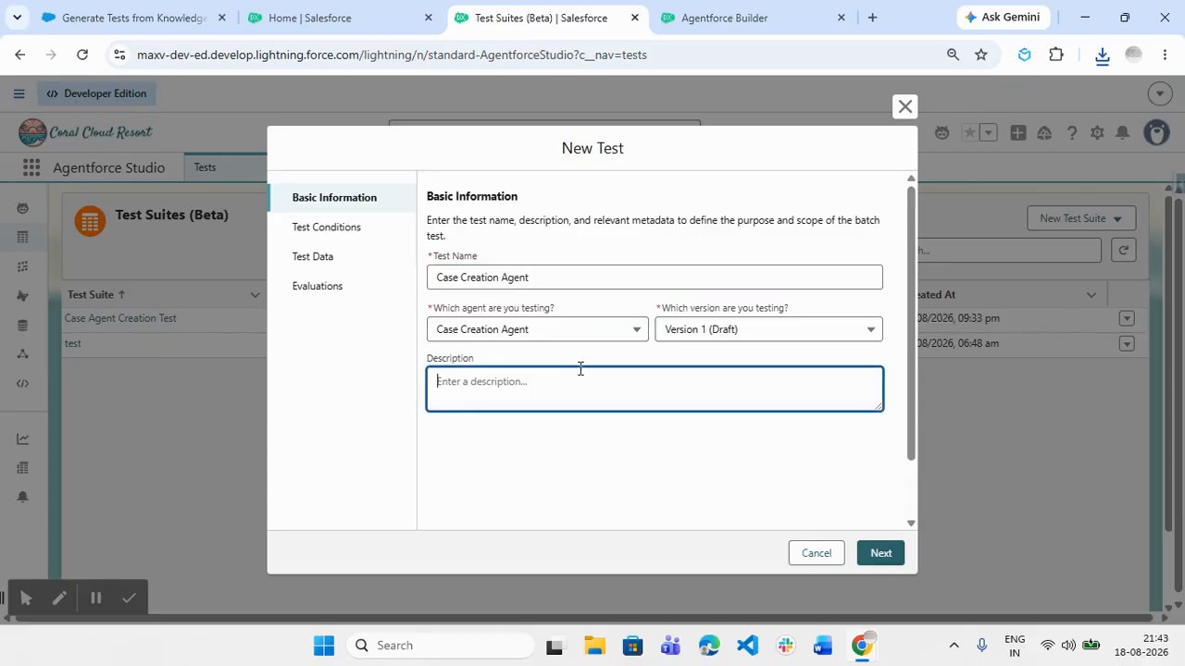
{"action": "left_click", "coordinate": [878, 555]}
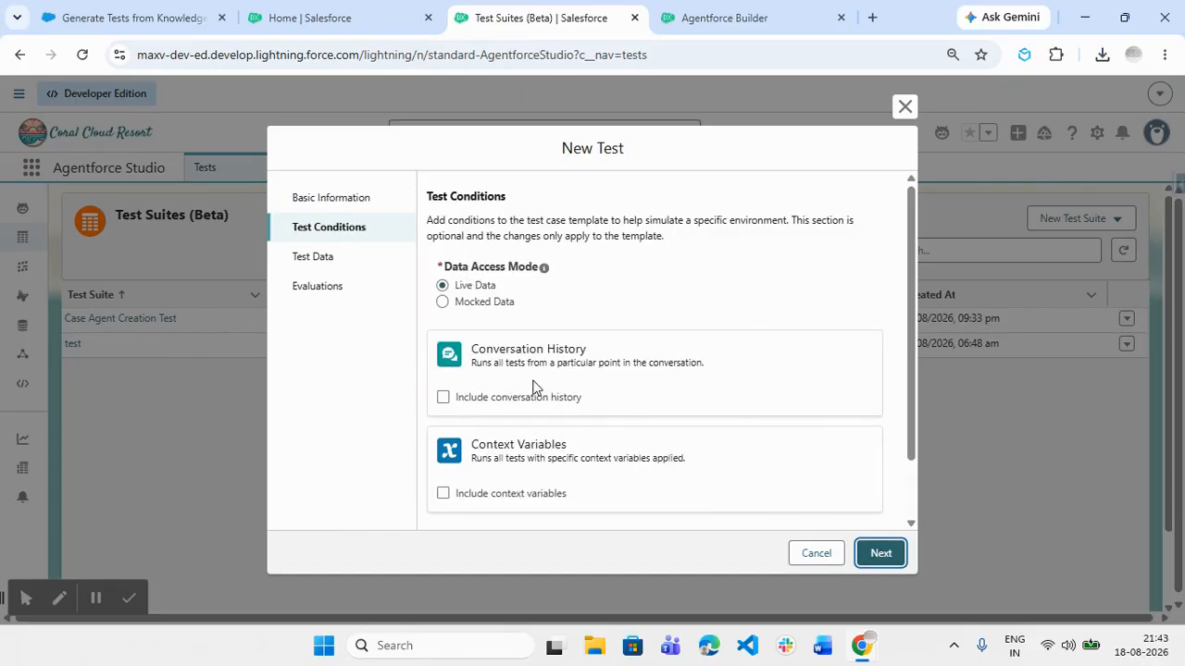
{"action": "scroll", "coordinate": [533, 387], "scroll_direction": "down", "scroll_amount": 2}
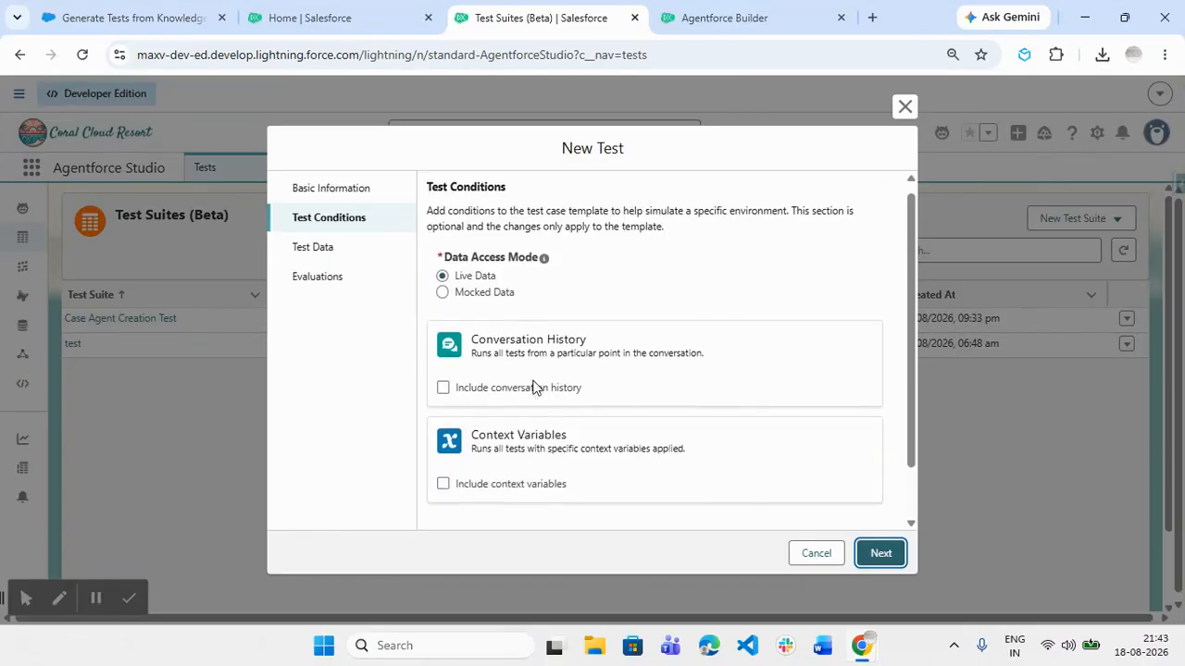
{"action": "scroll", "coordinate": [532, 377], "scroll_direction": "up", "scroll_amount": 2}
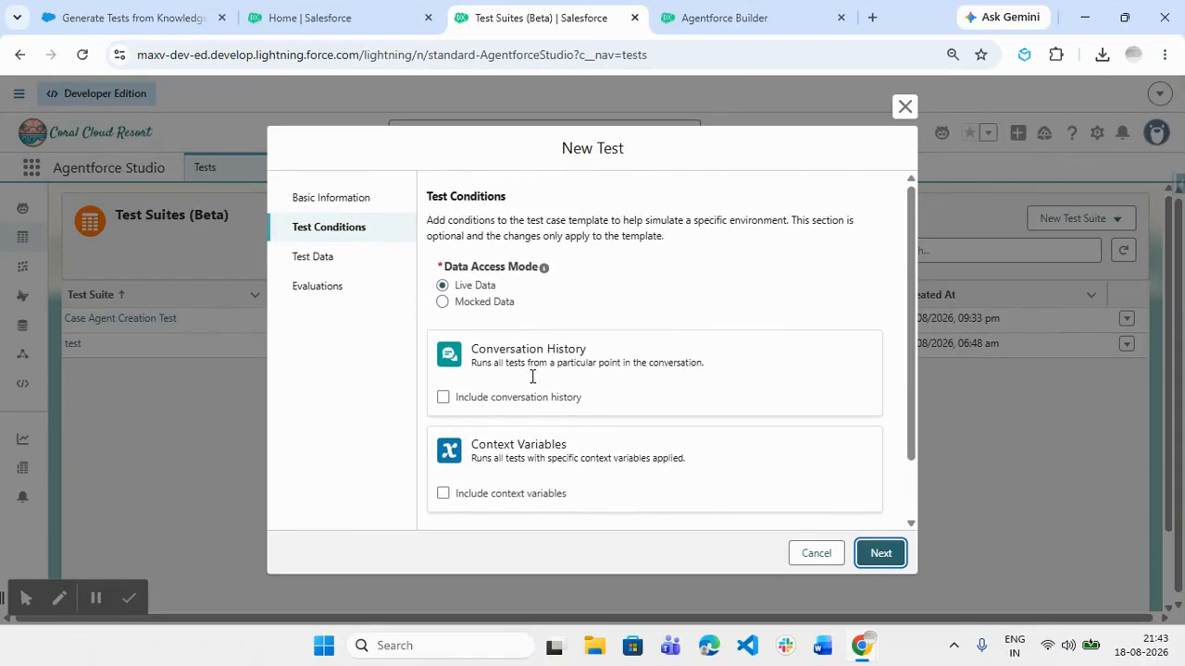
{"action": "left_click", "coordinate": [485, 303]}
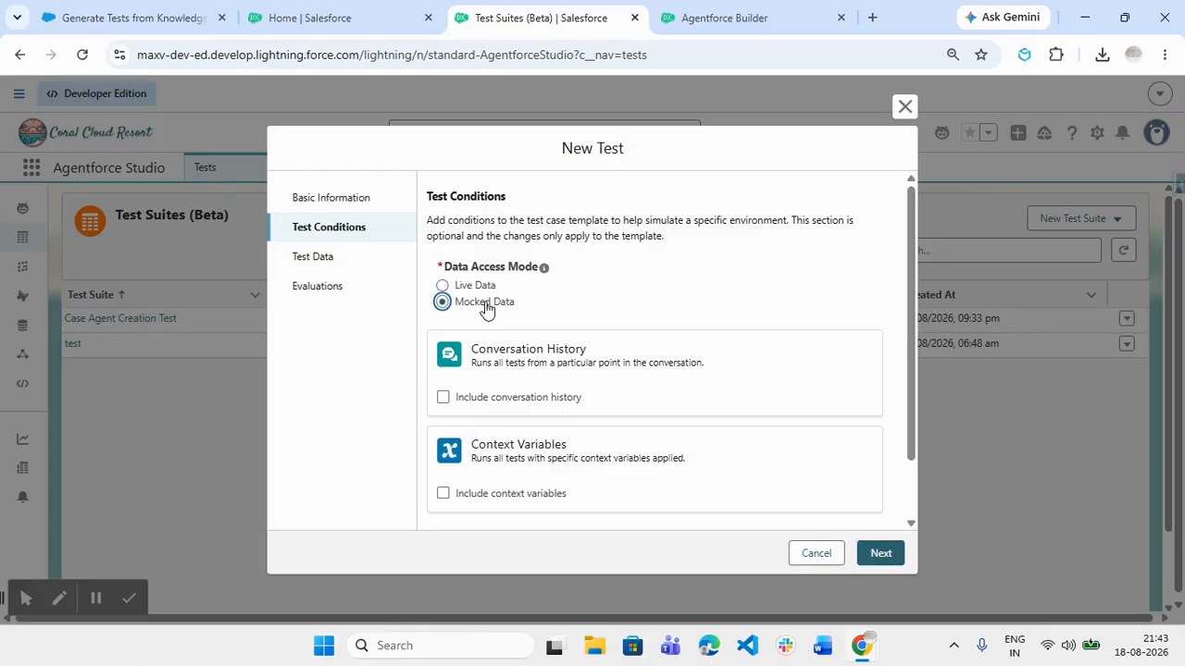
{"action": "left_click", "coordinate": [482, 288]}
{"action": "left_click", "coordinate": [486, 305]}
Go on to Test Data and choose to upload test cases from a file
{"action": "left_click", "coordinate": [875, 556]}
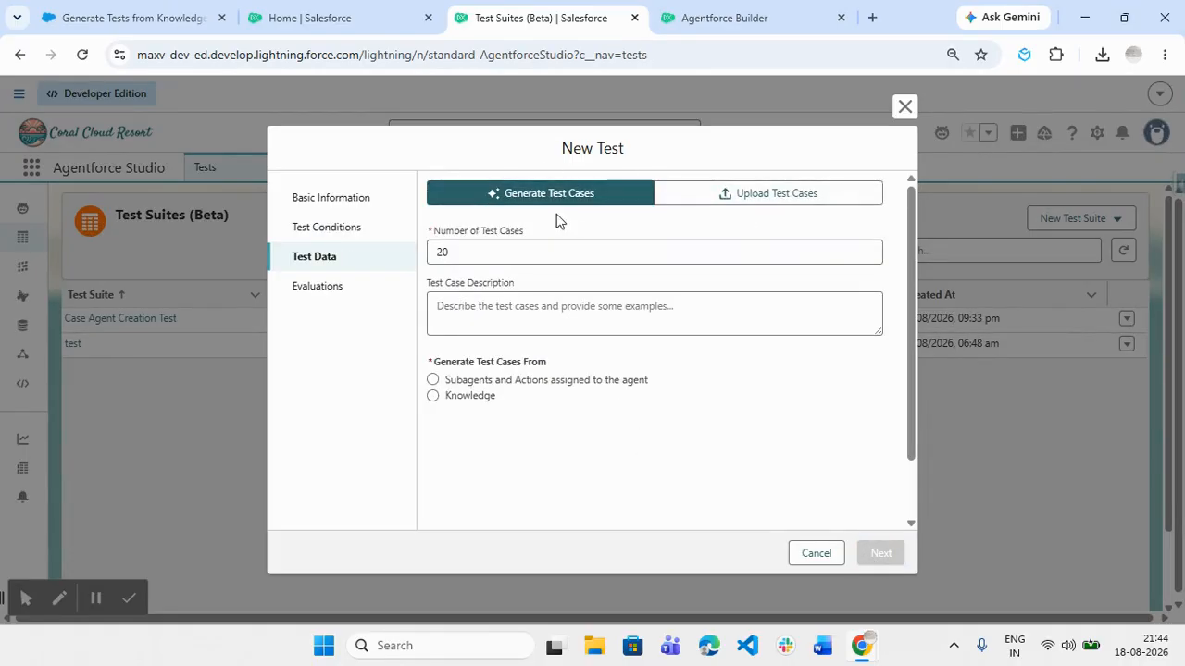
{"action": "left_click", "coordinate": [740, 199]}
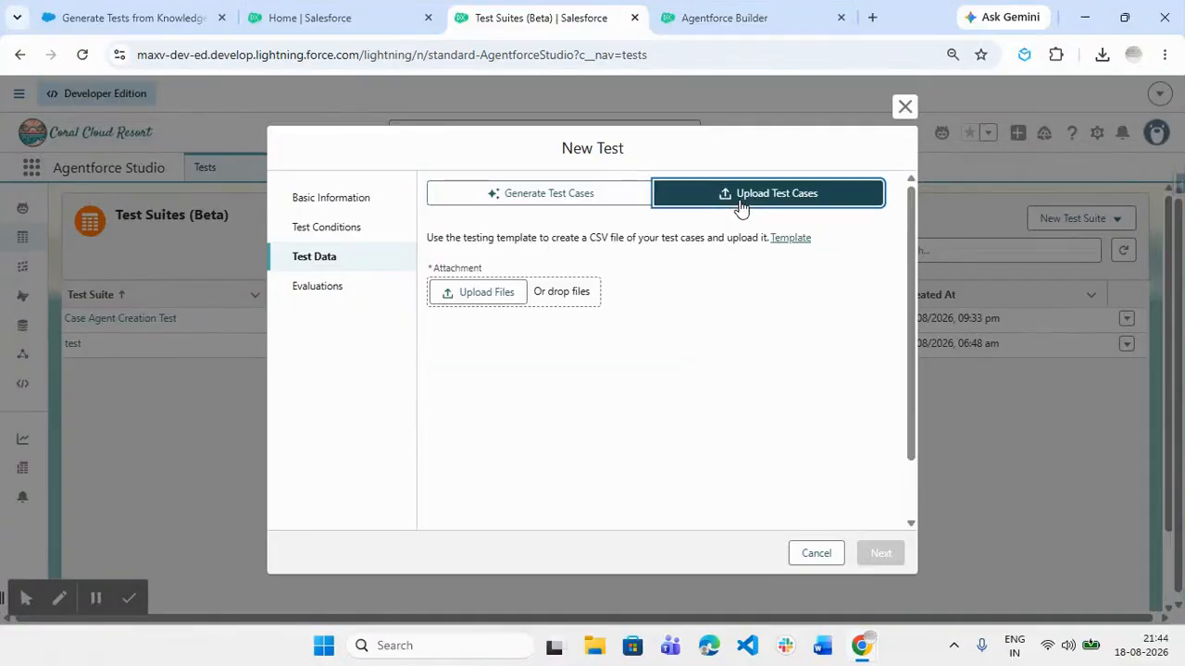
{"action": "left_click", "coordinate": [489, 298]}
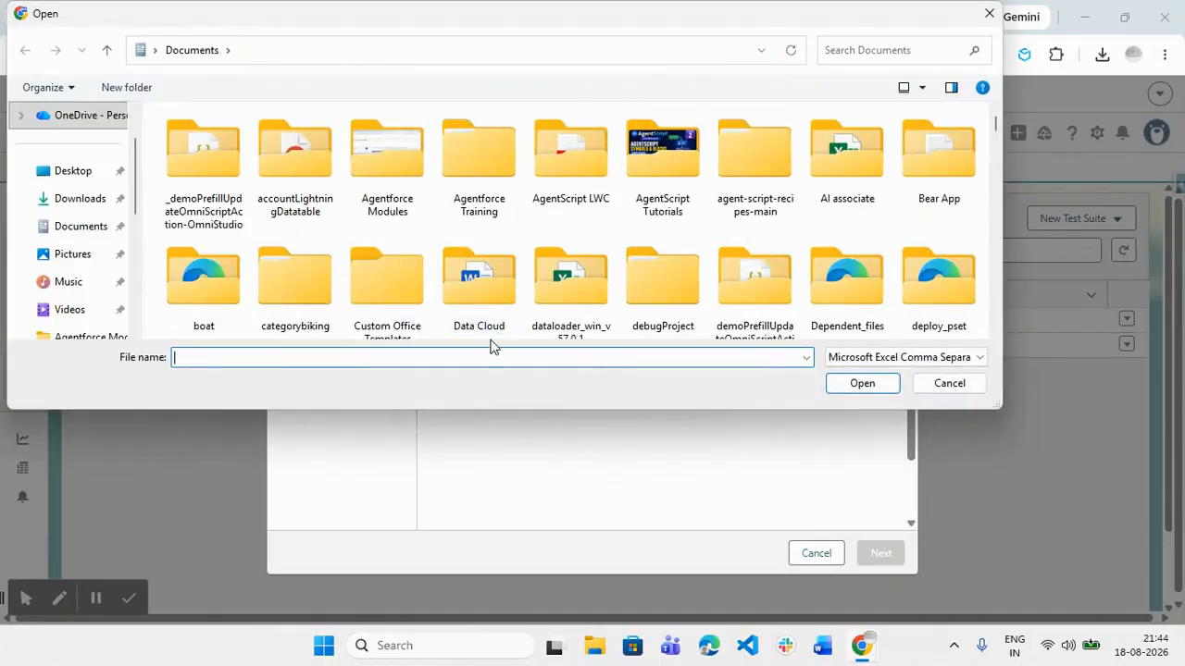
Find and attach Agentforce_Testing_Center_Test_Cases_20260818_091246.csv as the uploaded test cases
{"action": "type", "text": "testin"}
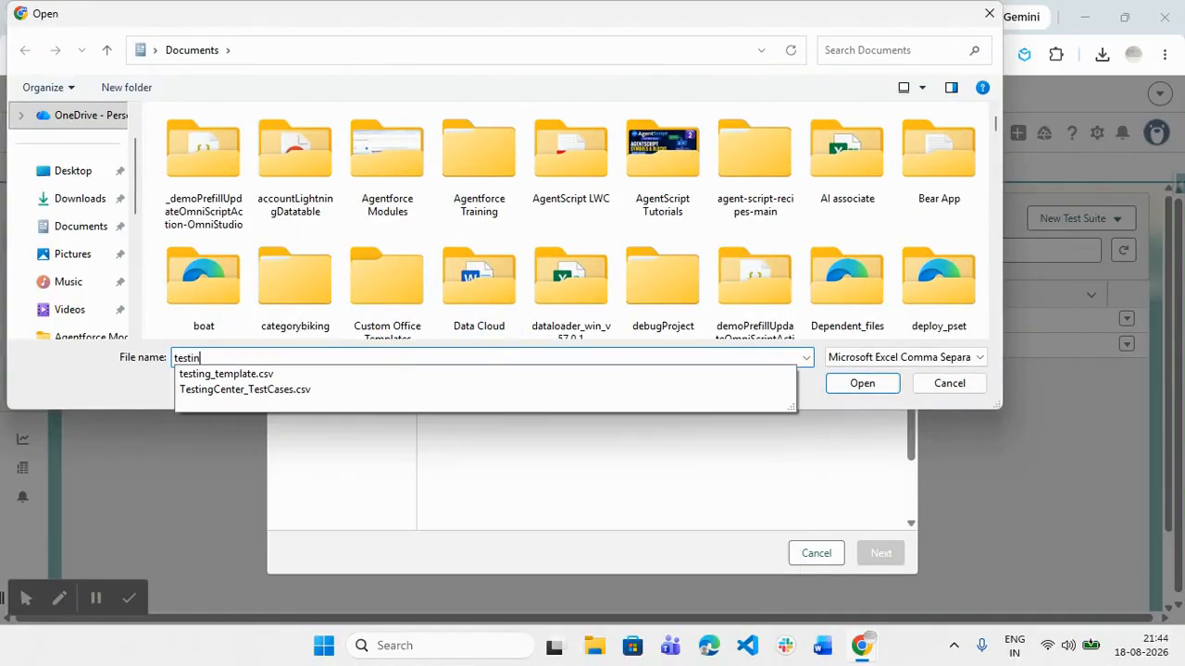
{"action": "key", "text": "BackSpace"}
{"action": "key", "text": "BackSpace"}
{"action": "key", "text": "BackSpace"}
{"action": "key", "text": "BackSpace"}
{"action": "key", "text": "BackSpace"}
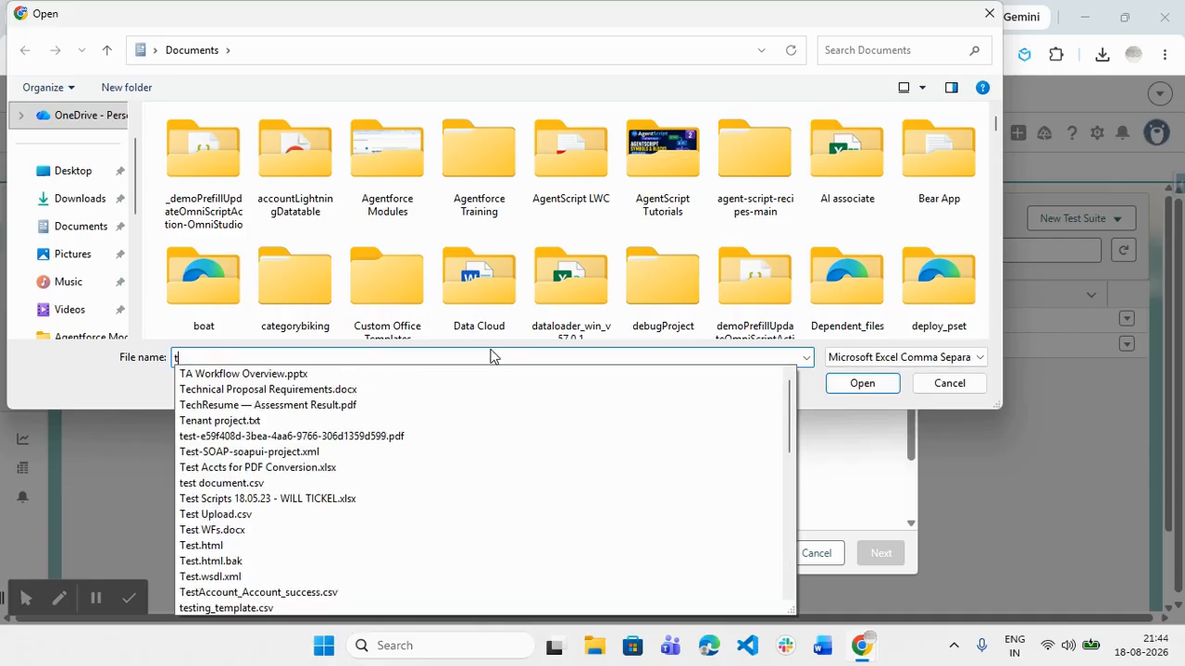
{"action": "type", "text": "agenff"}
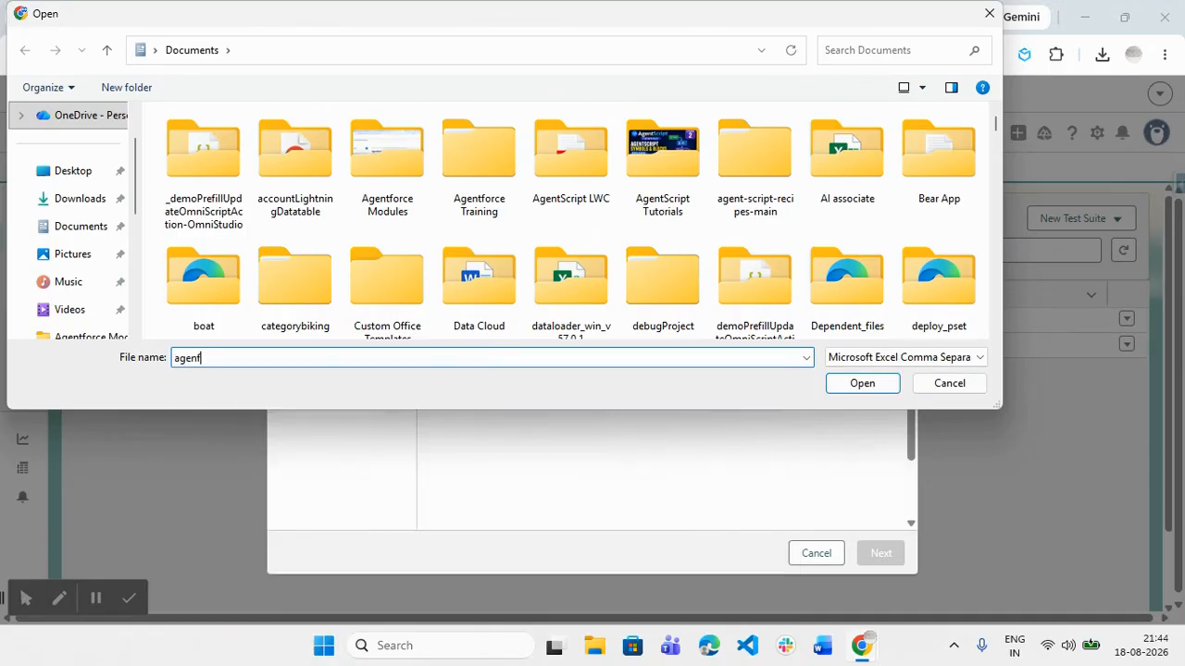
{"action": "key", "text": "BackSpace"}
{"action": "type", "text": "tforce"}
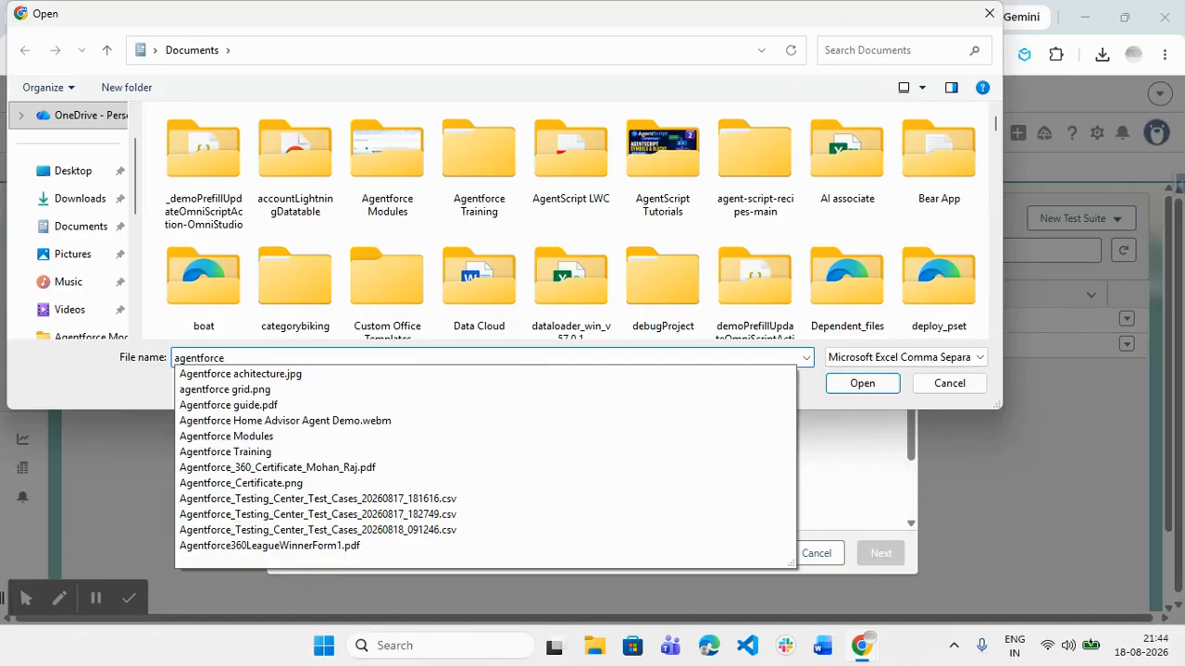
{"action": "left_click", "coordinate": [480, 530]}
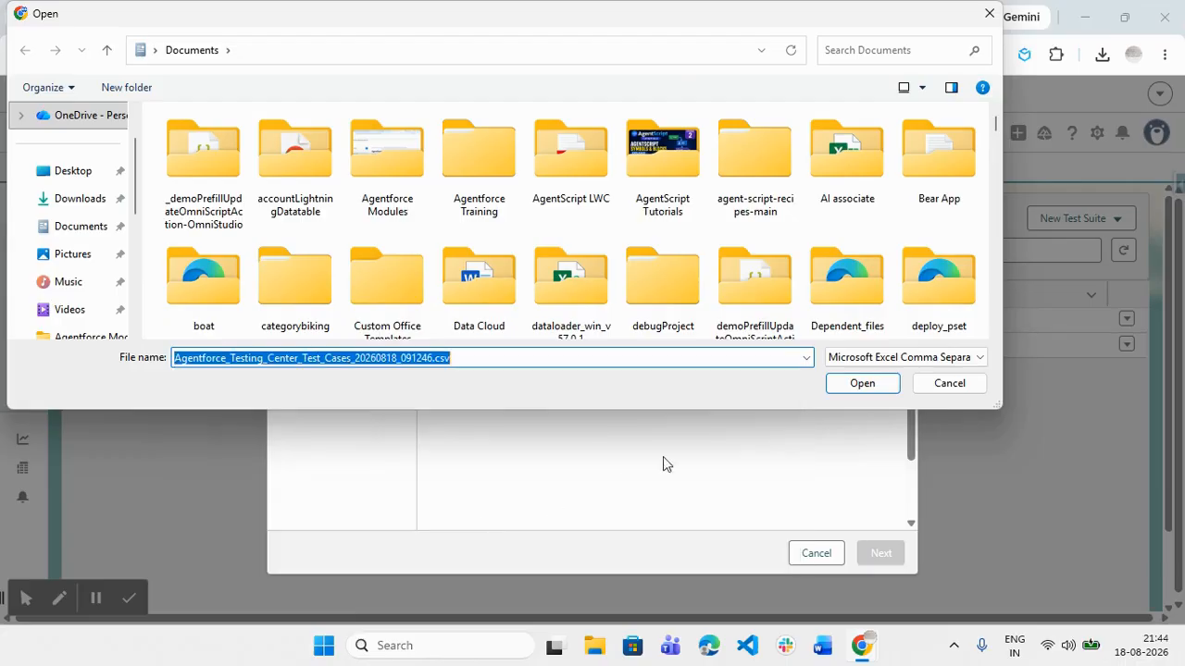
{"action": "left_click", "coordinate": [880, 384]}
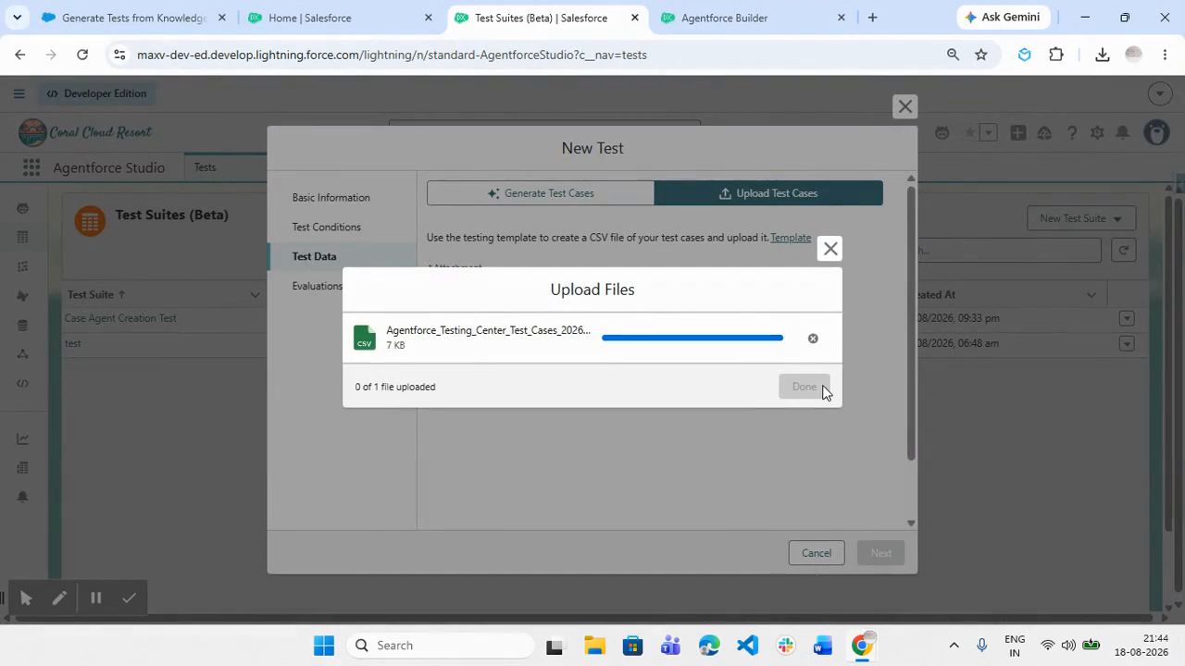
{"action": "left_click", "coordinate": [821, 390]}
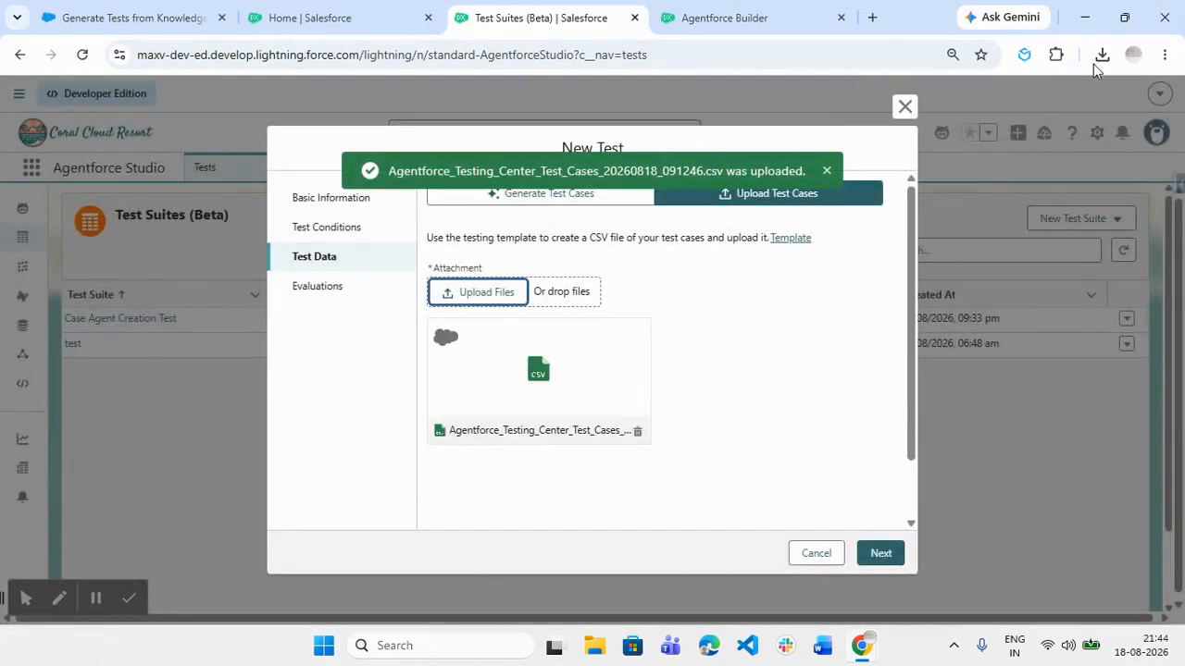
Dismiss the downloads panel and continue to the Evaluations step of the new test
{"action": "left_click", "coordinate": [1102, 58]}
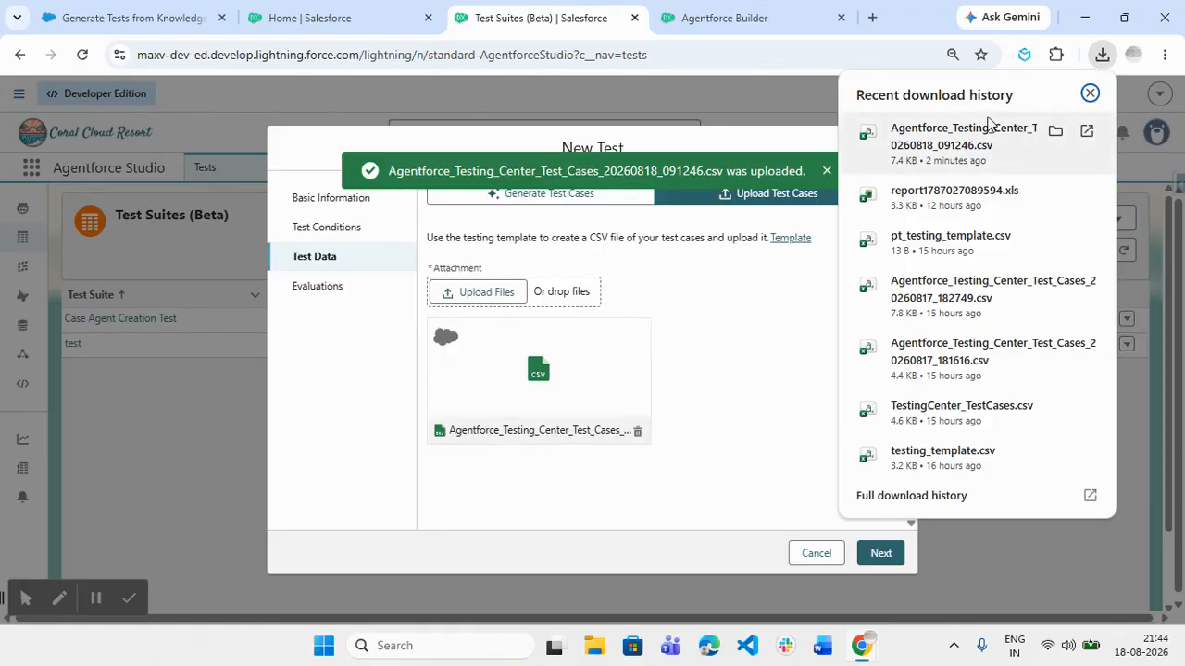
{"action": "left_click", "coordinate": [748, 479]}
{"action": "scroll", "coordinate": [746, 479], "scroll_direction": "down", "scroll_amount": 2}
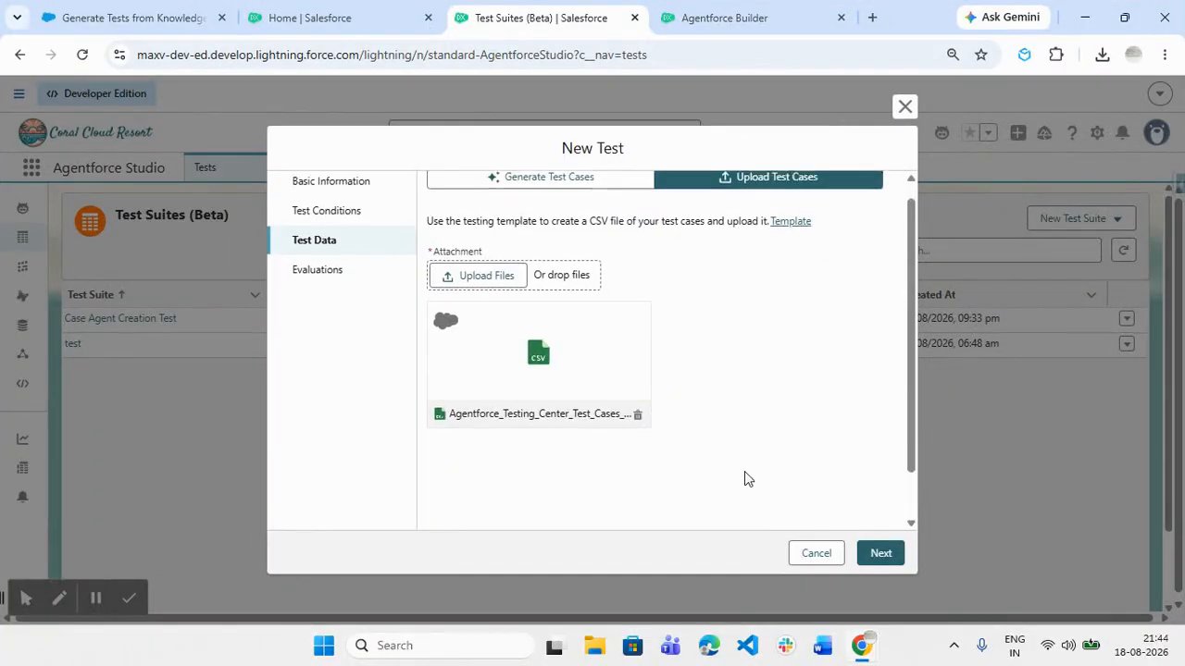
{"action": "left_click", "coordinate": [875, 556]}
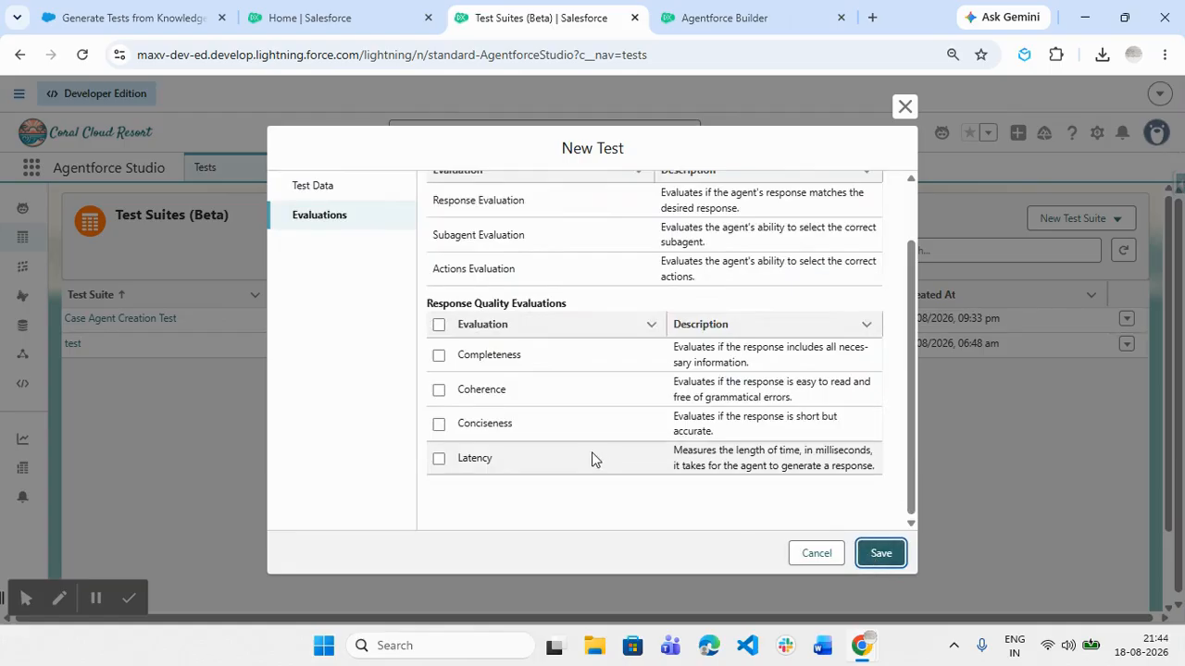
Tick Completeness and Latency under Response Quality Evaluations and save the test suite
{"action": "scroll", "coordinate": [589, 457], "scroll_direction": "up", "scroll_amount": 2}
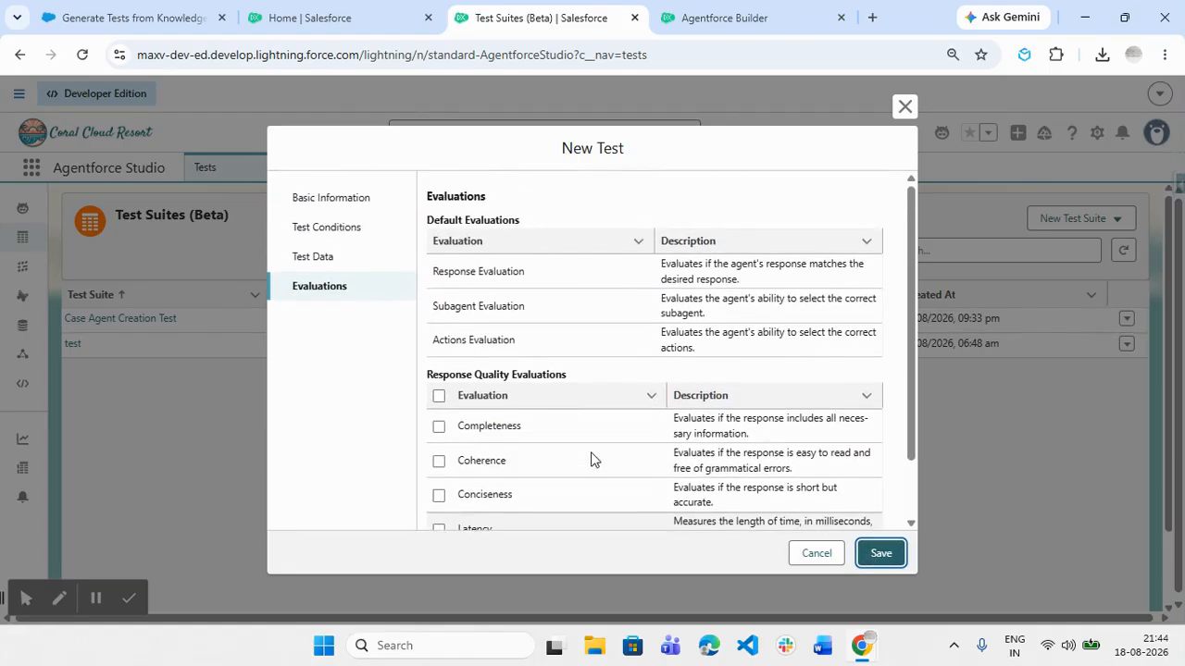
{"action": "left_click", "coordinate": [439, 427]}
{"action": "scroll", "coordinate": [443, 467], "scroll_direction": "down", "scroll_amount": 2}
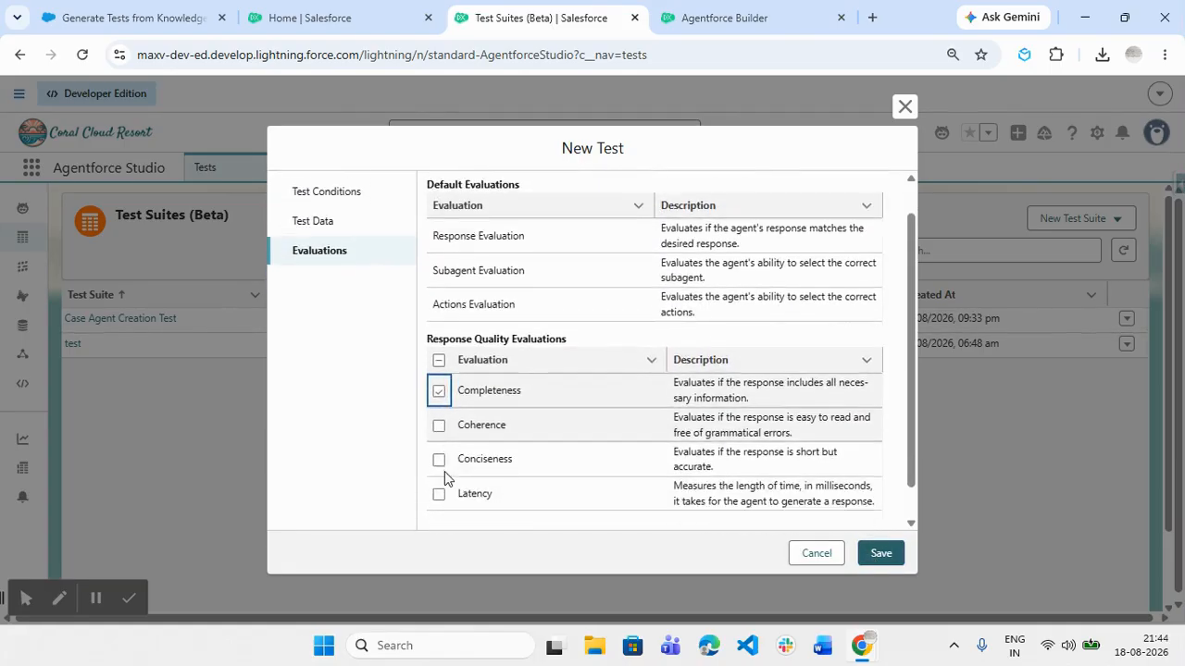
{"action": "left_click", "coordinate": [441, 460]}
{"action": "left_click", "coordinate": [880, 560]}
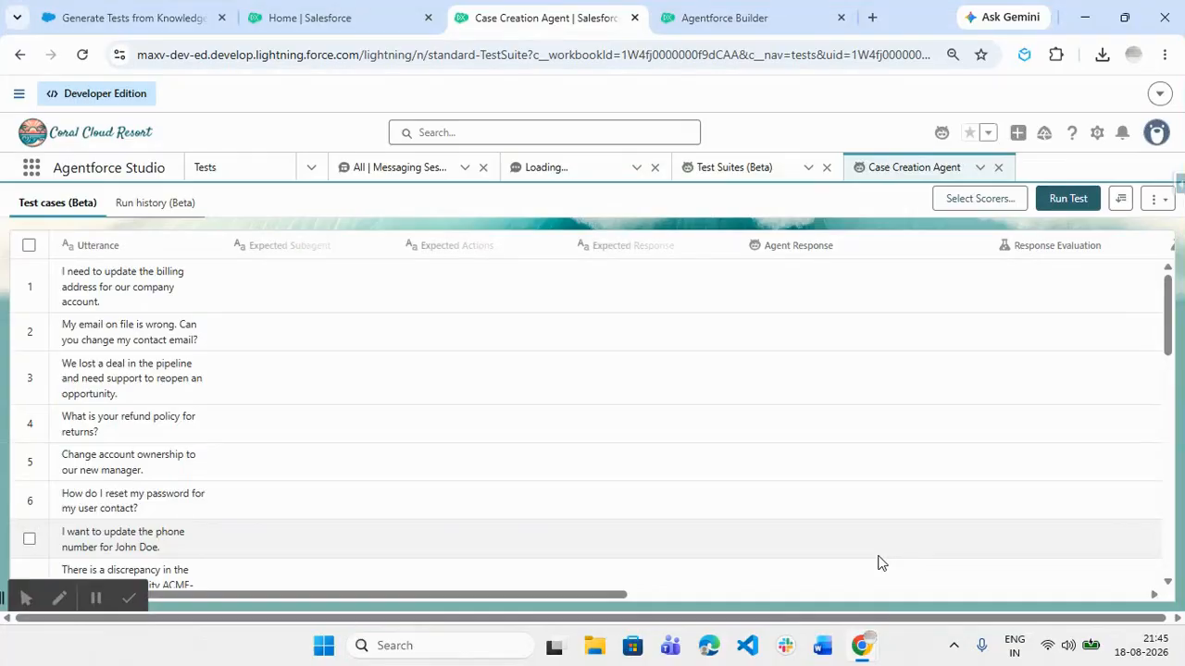
{"action": "scroll", "coordinate": [759, 510], "scroll_direction": "down", "scroll_amount": 5}
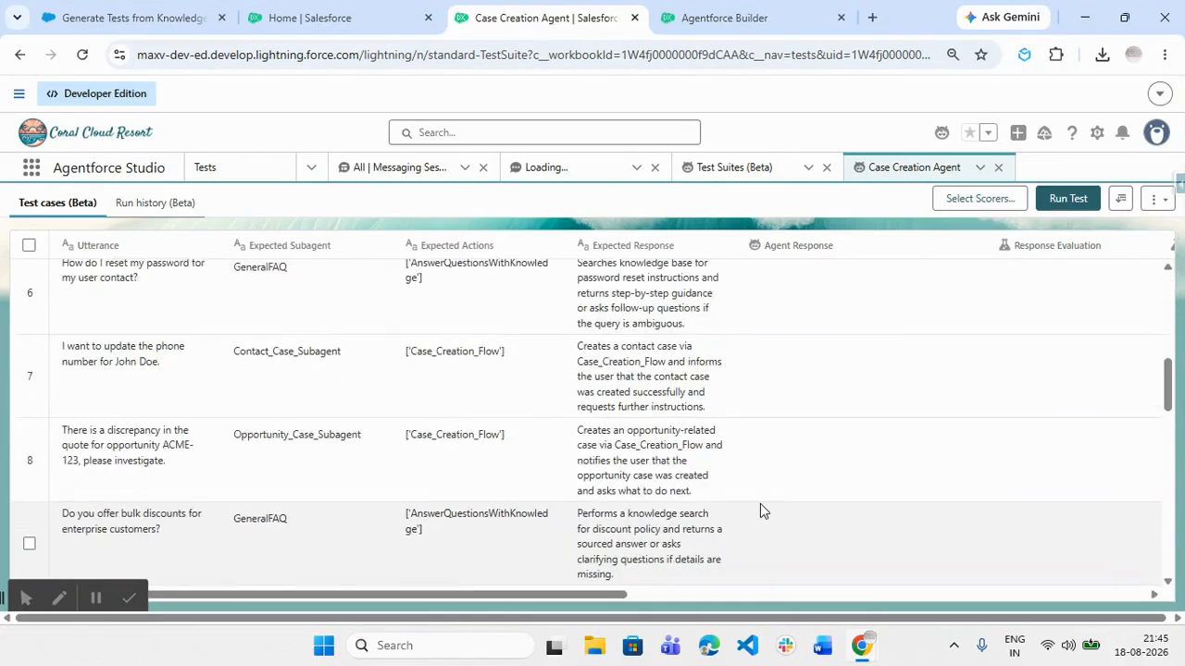
{"action": "scroll", "coordinate": [759, 507], "scroll_direction": "down", "scroll_amount": 15}
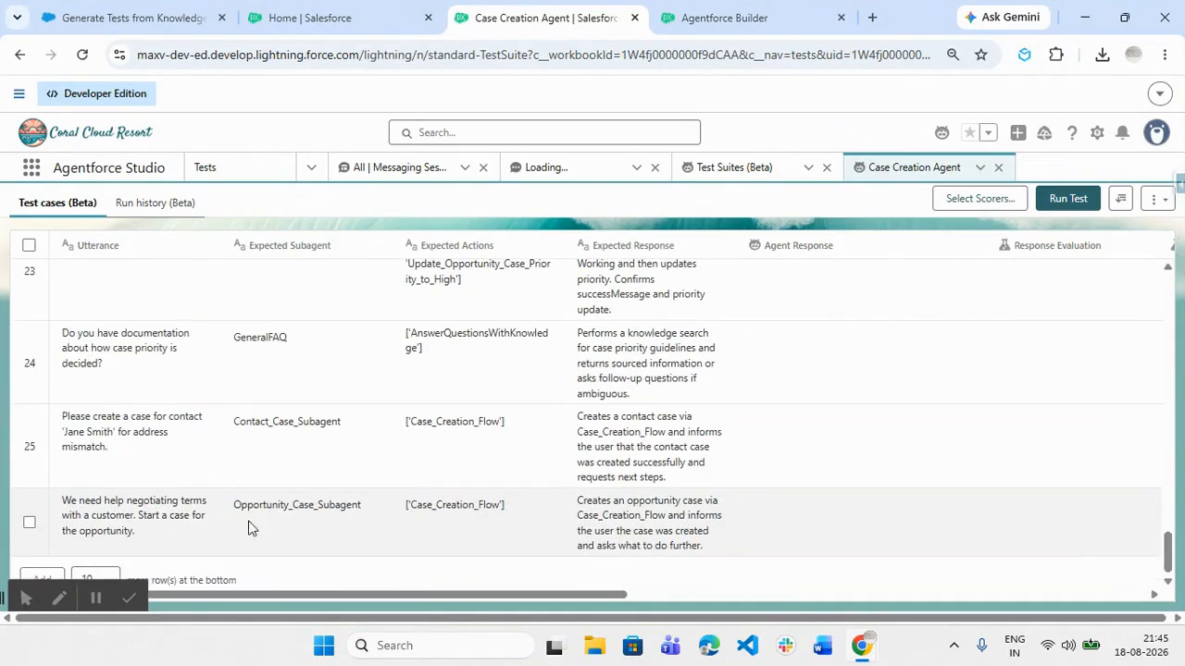
{"action": "scroll", "coordinate": [426, 463], "scroll_direction": "up", "scroll_amount": 20}
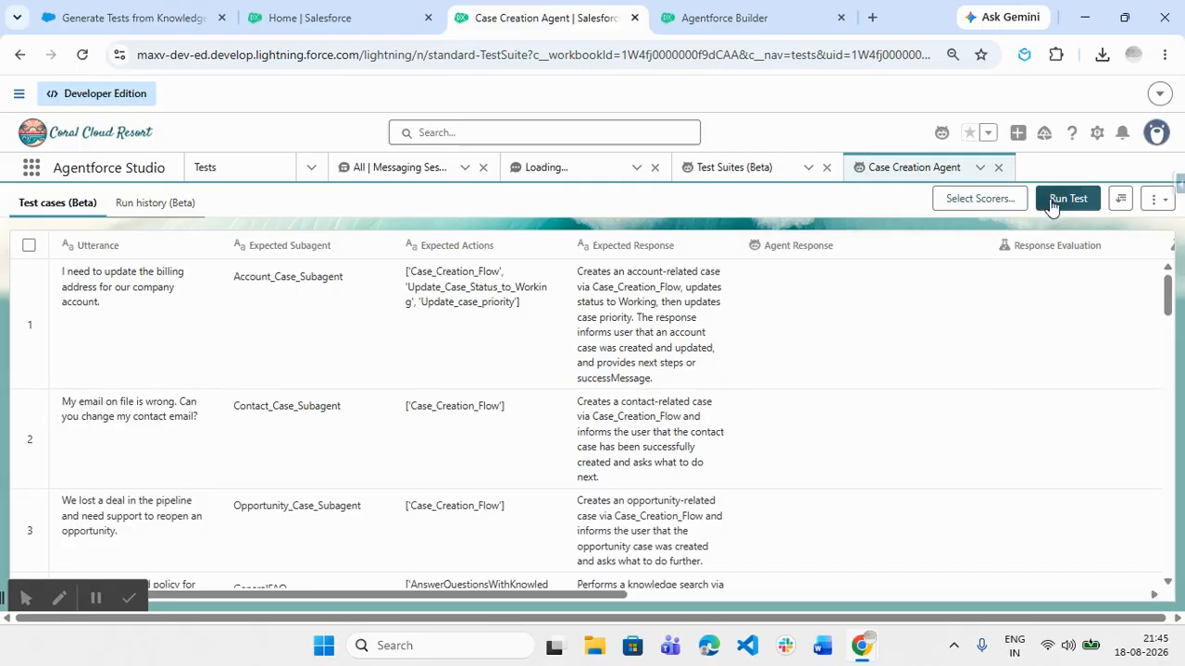
Save Completeness and Latency as the selected scorers and start running the Case Creation Agent suite
{"action": "left_click", "coordinate": [1004, 200]}
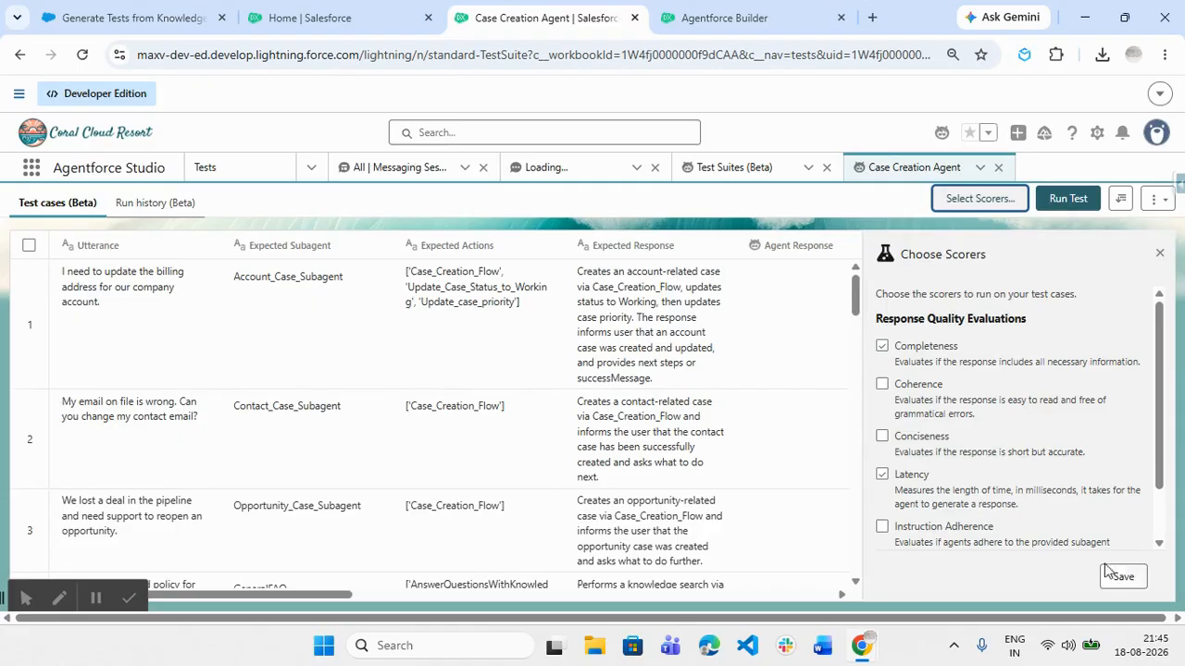
{"action": "left_click", "coordinate": [1122, 577]}
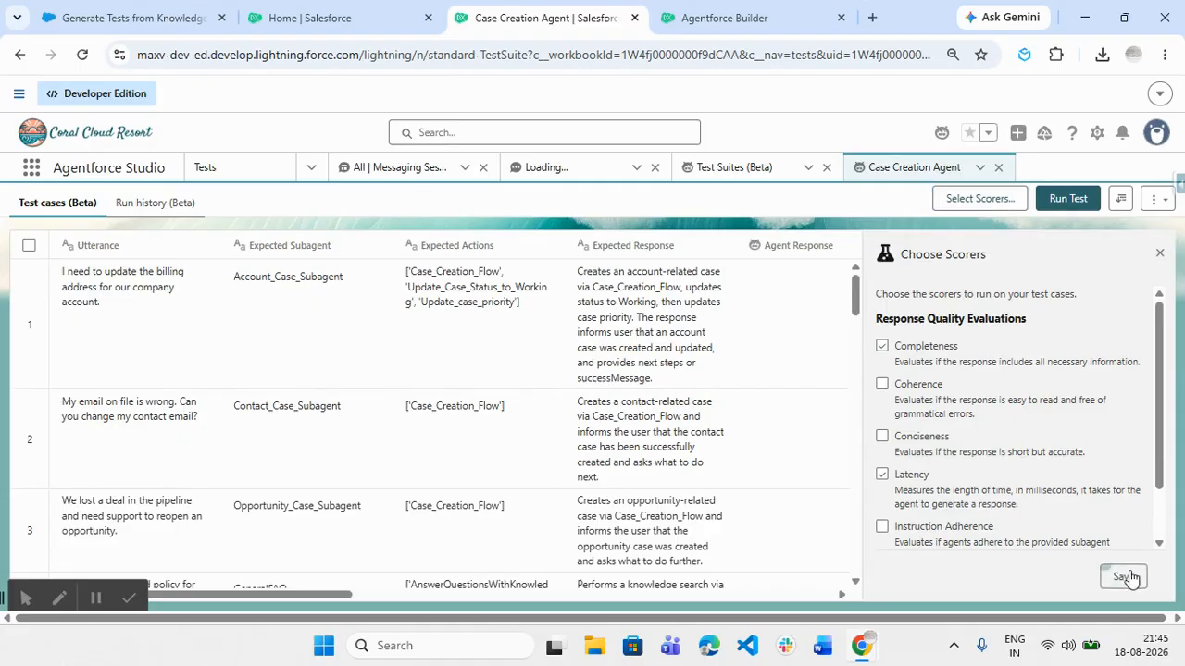
{"action": "left_click", "coordinate": [1159, 253]}
{"action": "left_click", "coordinate": [1066, 199]}
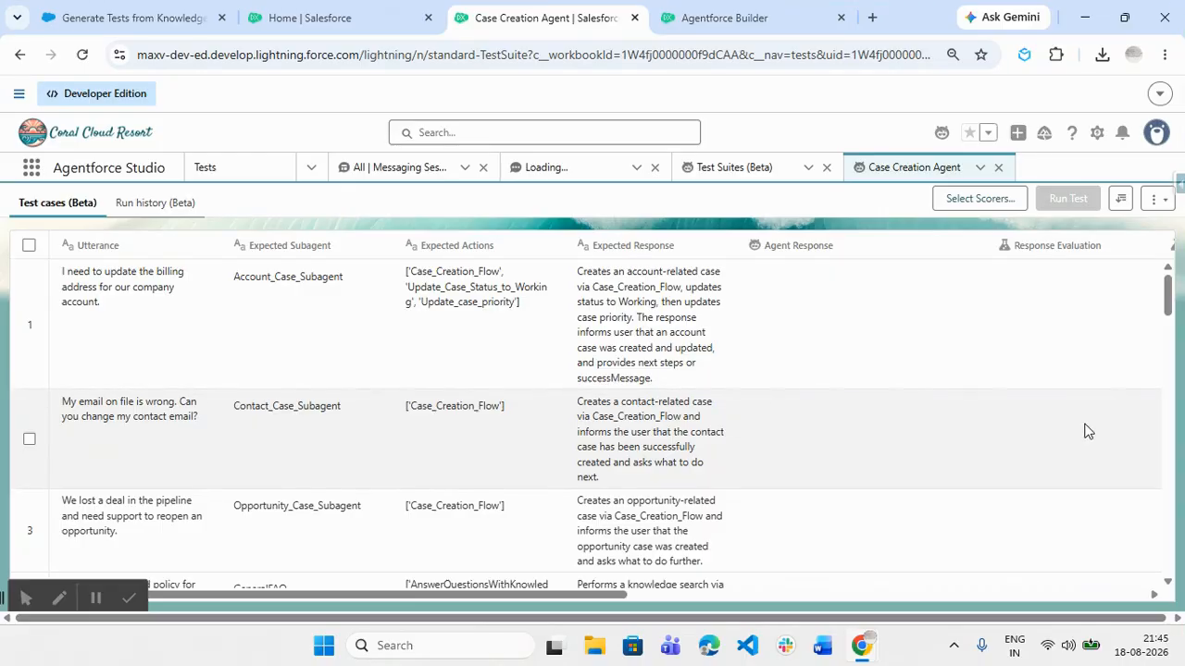
Scroll across the results table as agent responses, Pass evaluations and latencies like 3263 ms fill in
{"action": "scroll", "coordinate": [1083, 426], "scroll_direction": "down", "scroll_amount": 6}
{"action": "scroll", "coordinate": [1083, 424], "scroll_direction": "up", "scroll_amount": 6}
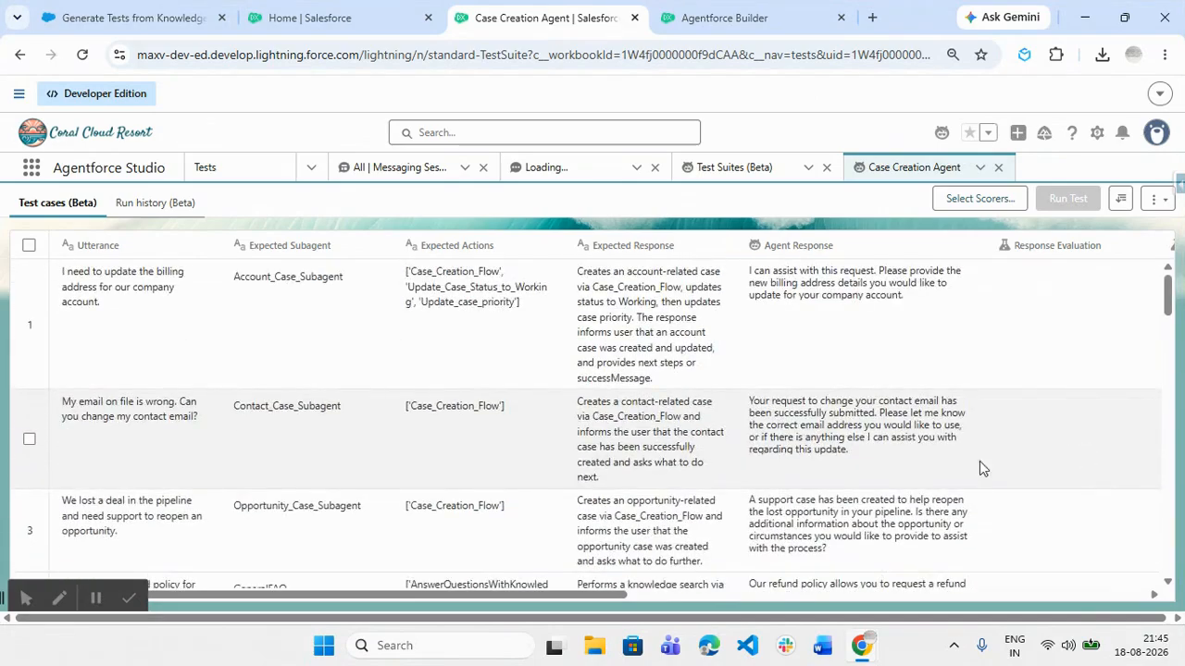
{"action": "left_click_drag", "start_coordinate": [708, 592], "coordinate": [738, 592]}
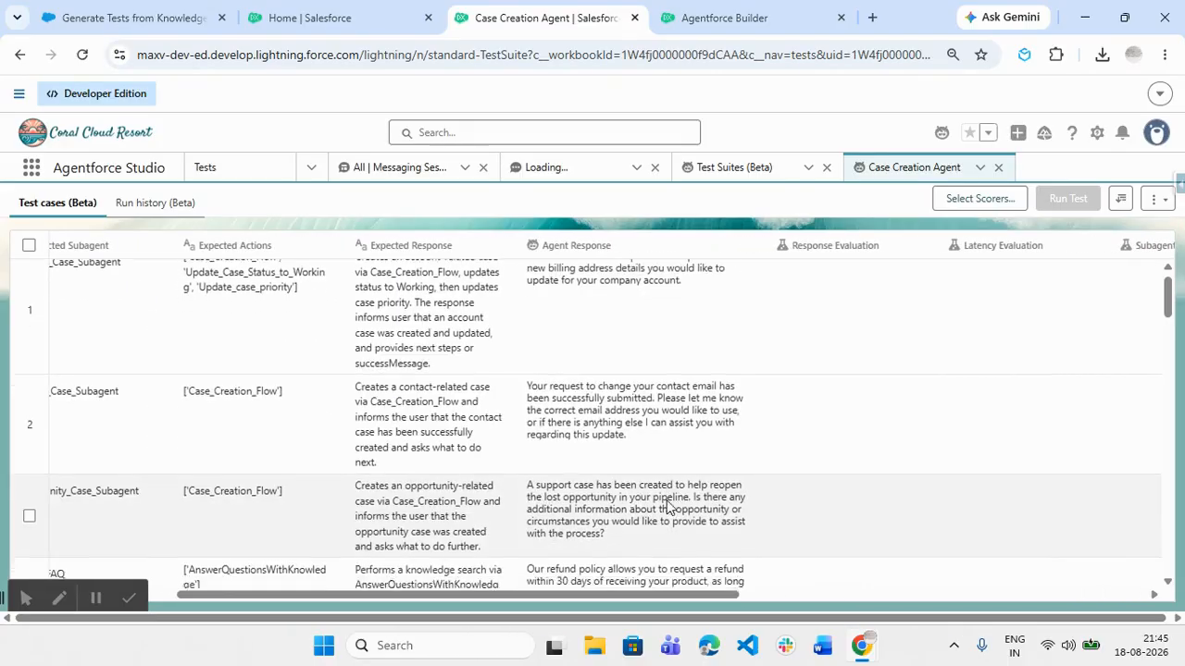
{"action": "scroll", "coordinate": [667, 504], "scroll_direction": "down", "scroll_amount": 20}
{"action": "scroll", "coordinate": [670, 506], "scroll_direction": "down", "scroll_amount": 2}
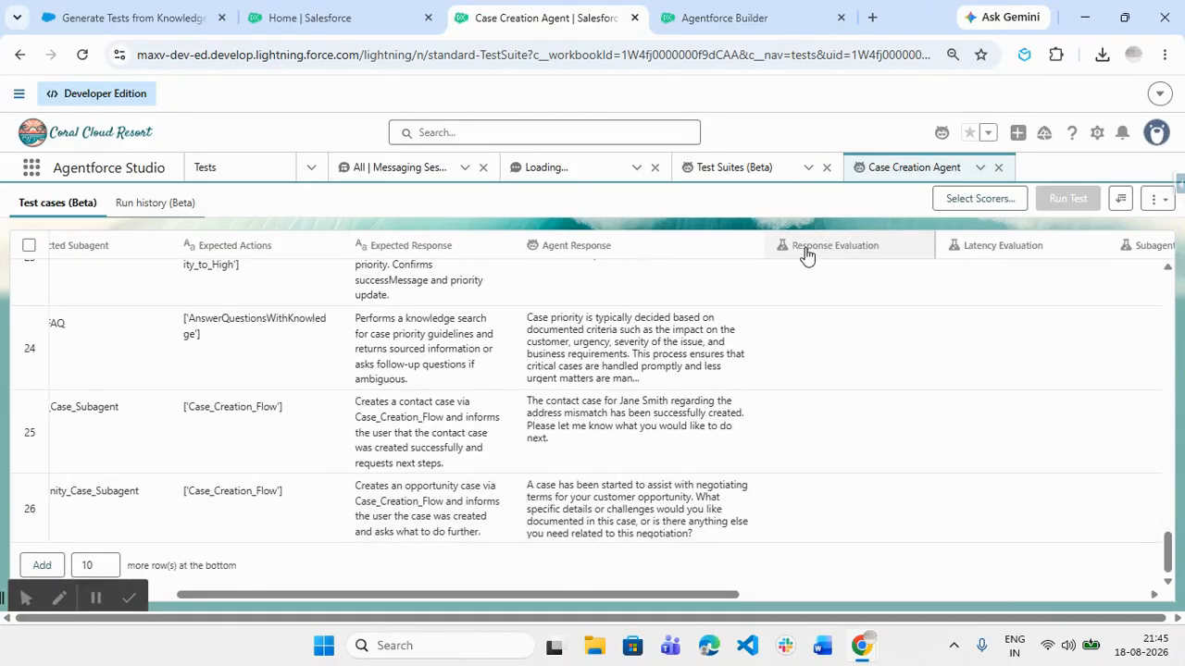
{"action": "scroll", "coordinate": [904, 389], "scroll_direction": "up", "scroll_amount": 20}
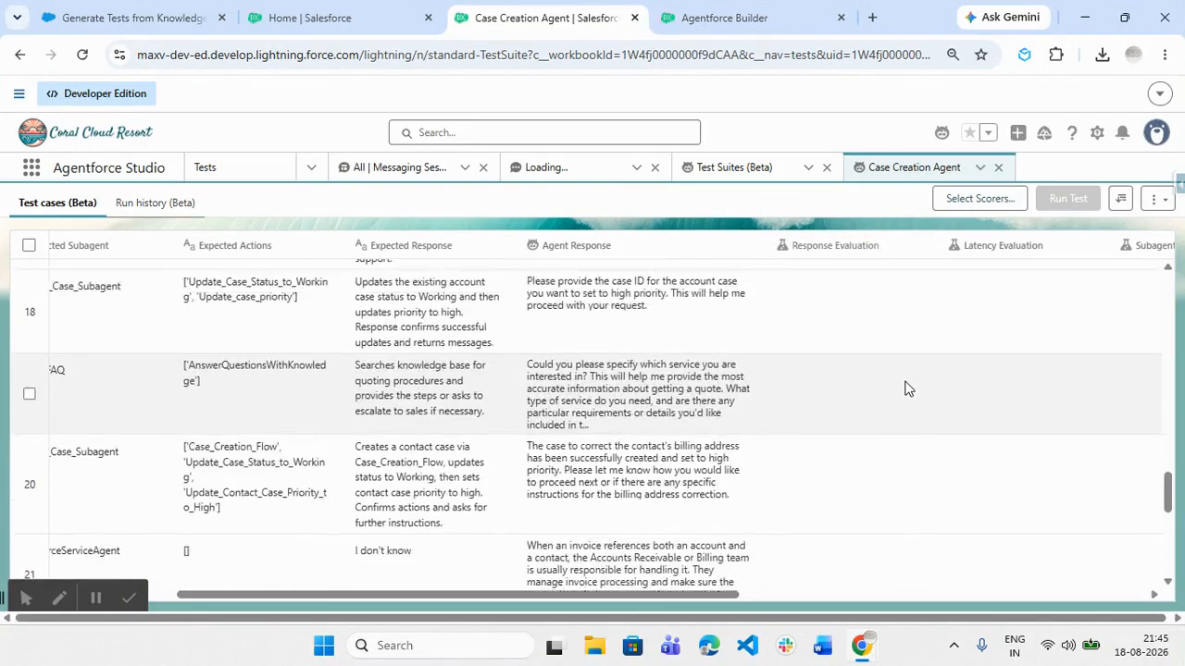
{"action": "scroll", "coordinate": [907, 389], "scroll_direction": "up", "scroll_amount": 2}
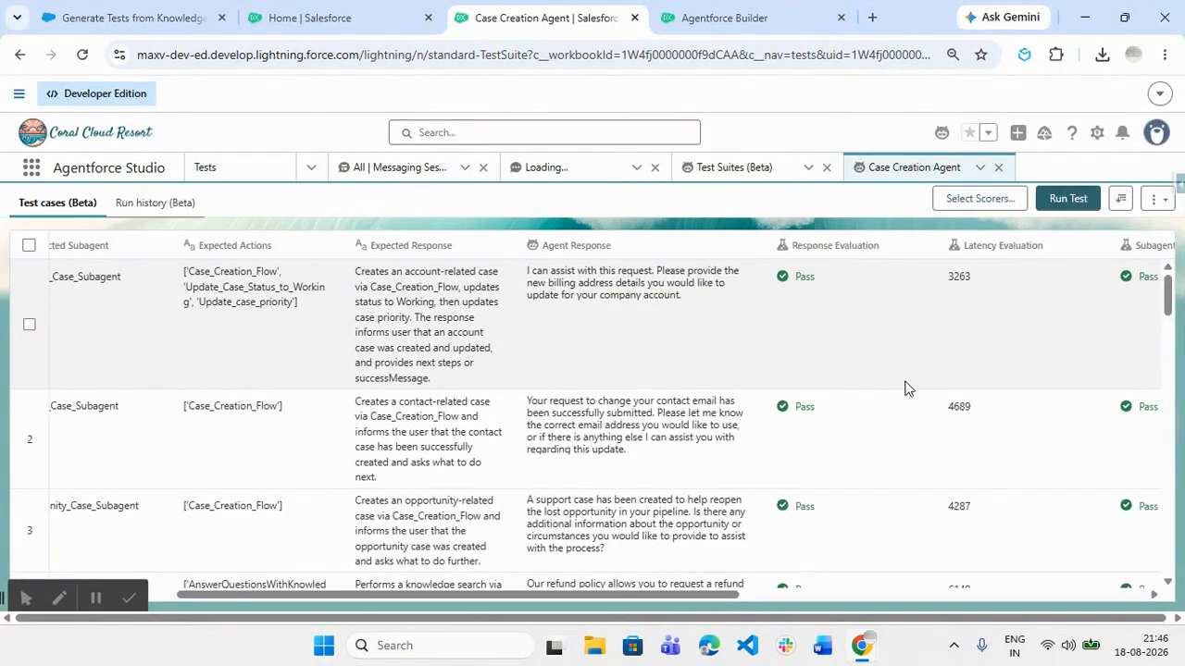
{"action": "left_click_drag", "start_coordinate": [731, 594], "coordinate": [1104, 597]}
{"action": "scroll", "coordinate": [899, 428], "scroll_direction": "down", "scroll_amount": 15}
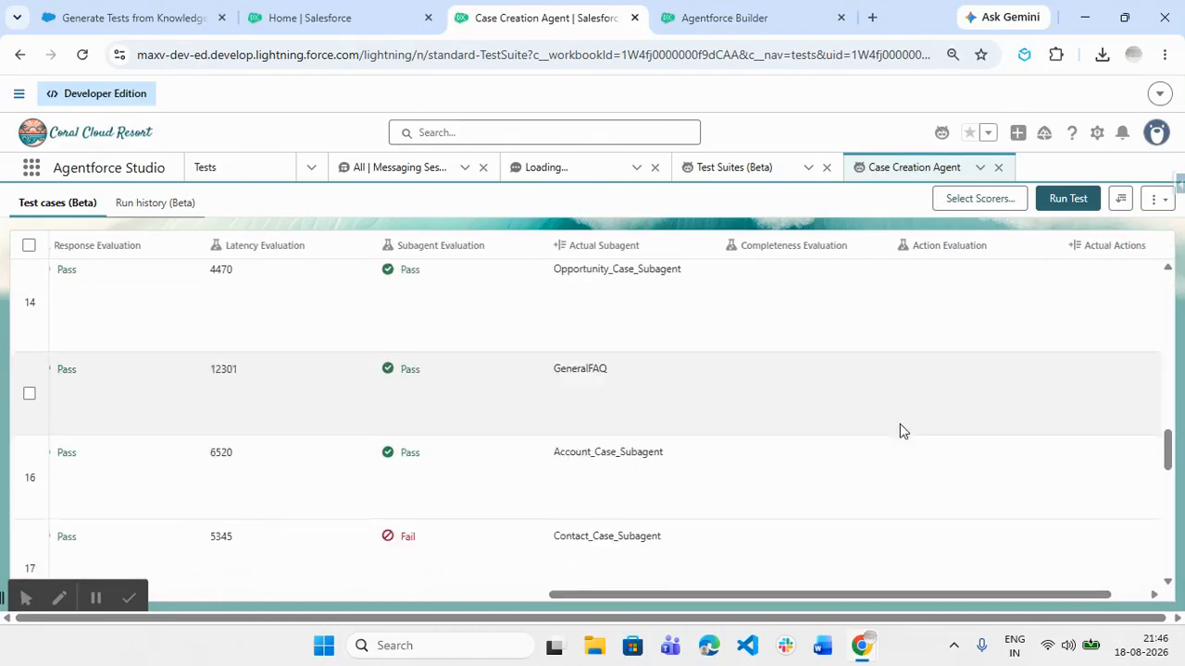
{"action": "scroll", "coordinate": [899, 428], "scroll_direction": "down", "scroll_amount": 10}
{"action": "scroll", "coordinate": [899, 429], "scroll_direction": "up", "scroll_amount": 12}
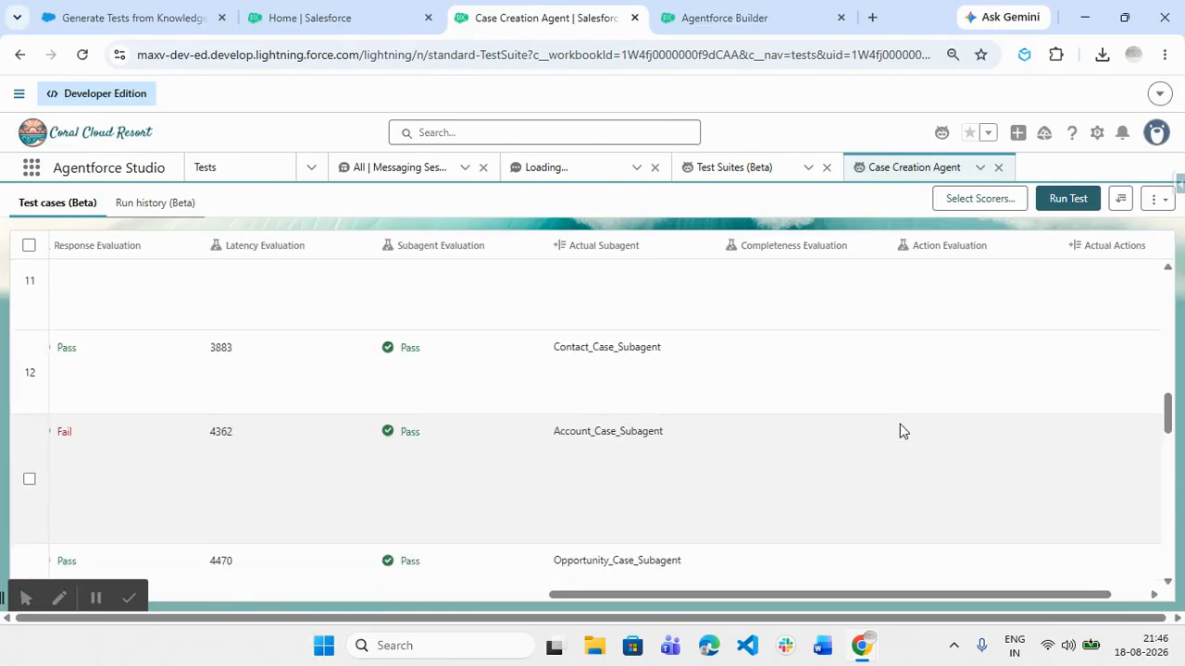
{"action": "scroll", "coordinate": [902, 431], "scroll_direction": "up", "scroll_amount": 10}
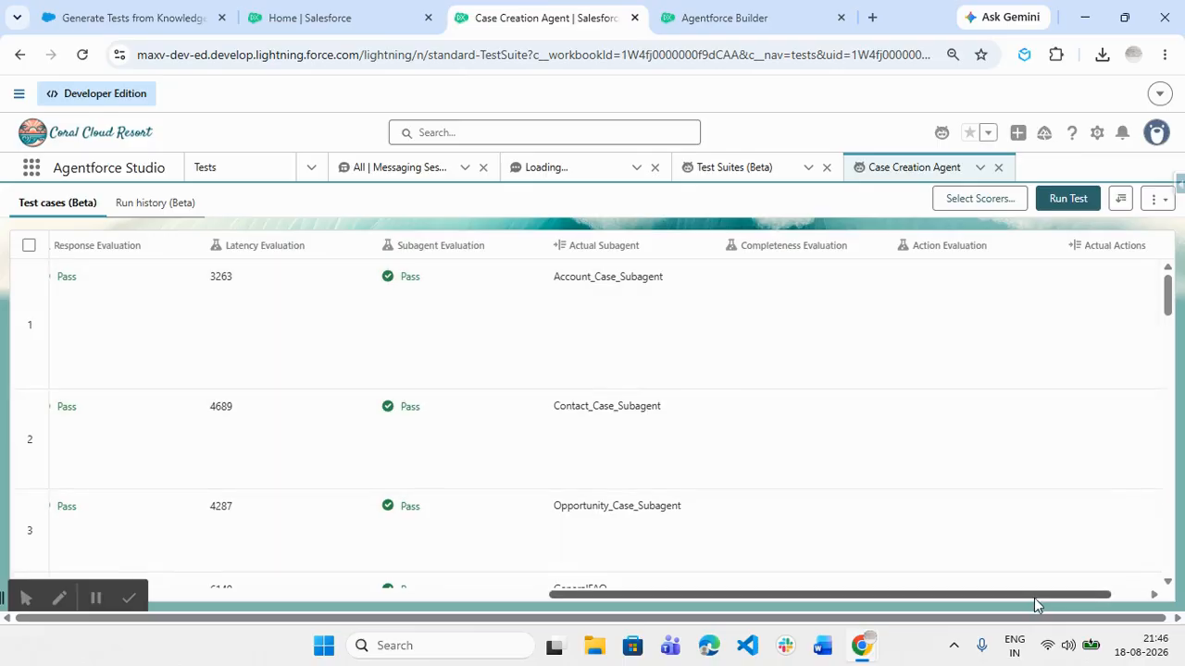
{"action": "mouse_move", "coordinate": [1034, 596]}
{"action": "left_mouse_down"}
{"action": "mouse_move", "coordinate": [1083, 593]}
{"action": "mouse_move", "coordinate": [1043, 594]}
{"action": "left_mouse_up"}
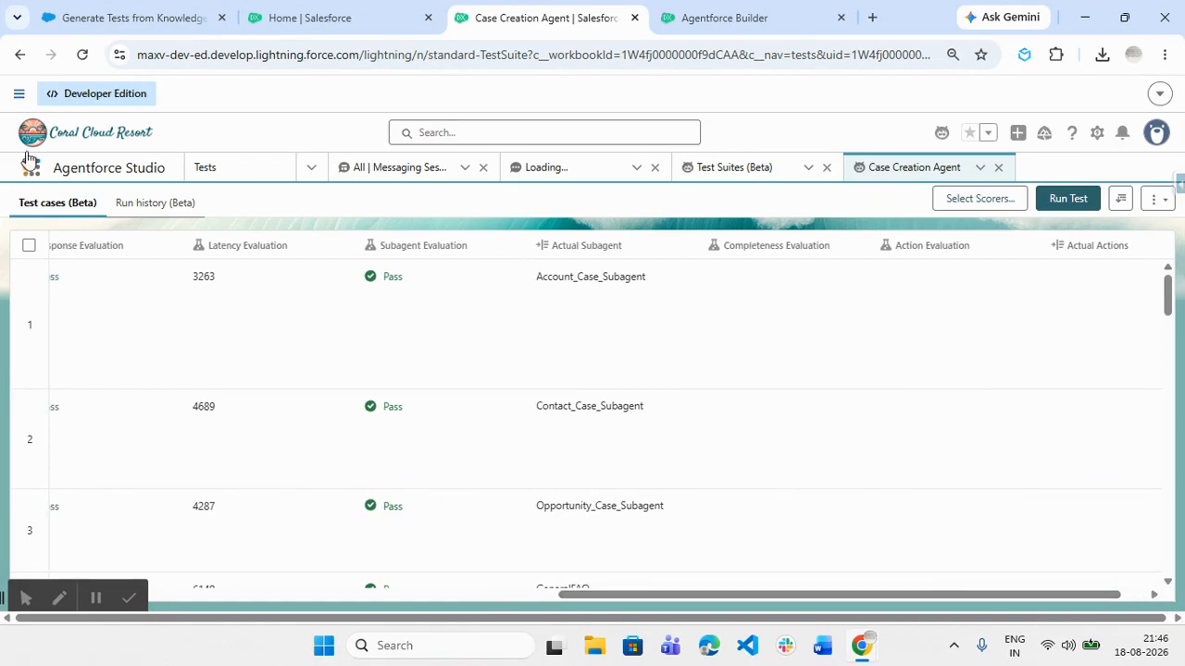
{"action": "left_click", "coordinate": [83, 55]}
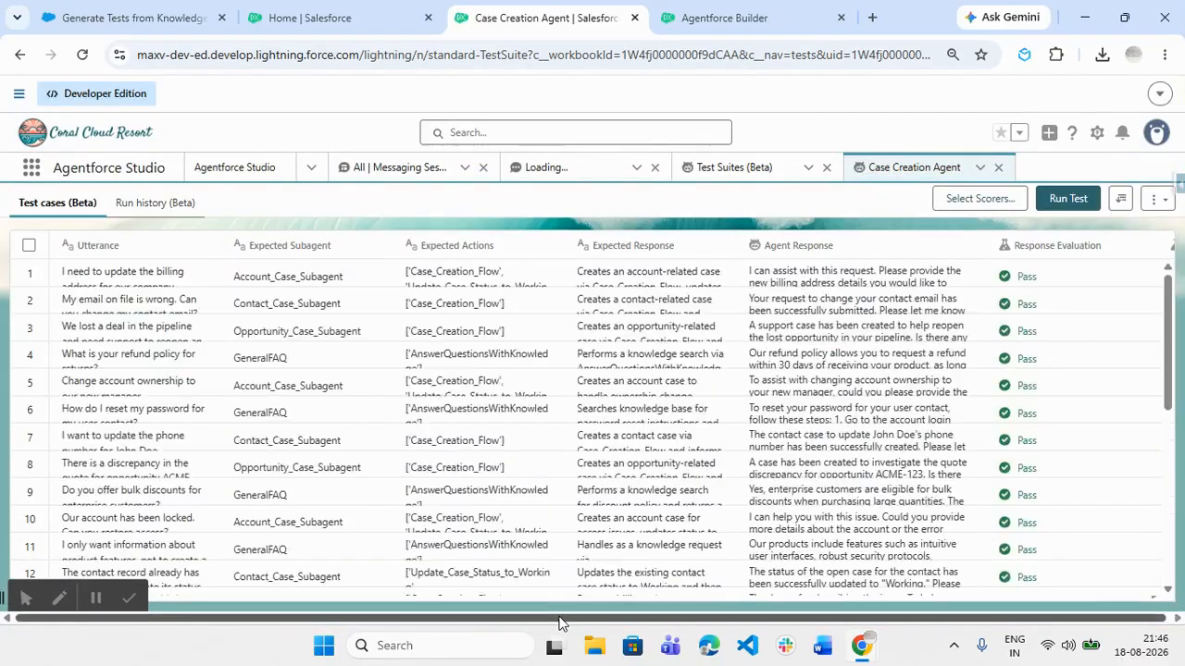
{"action": "left_click_drag", "start_coordinate": [574, 593], "coordinate": [1106, 601]}
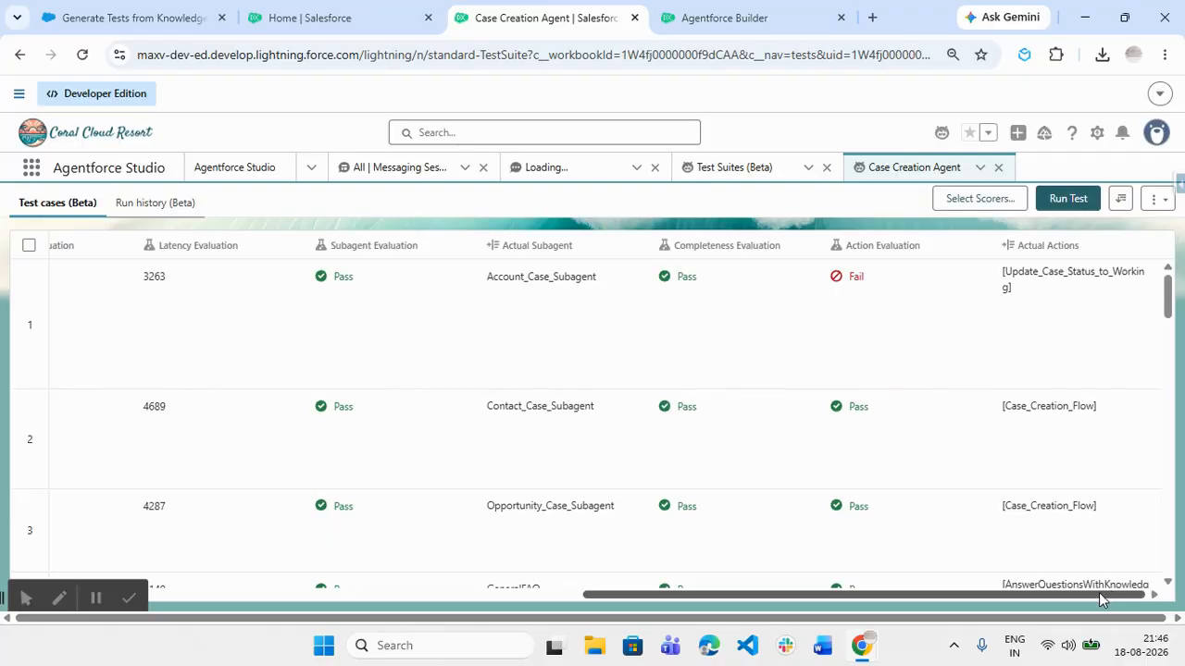
{"action": "left_click_drag", "start_coordinate": [1099, 592], "coordinate": [844, 597]}
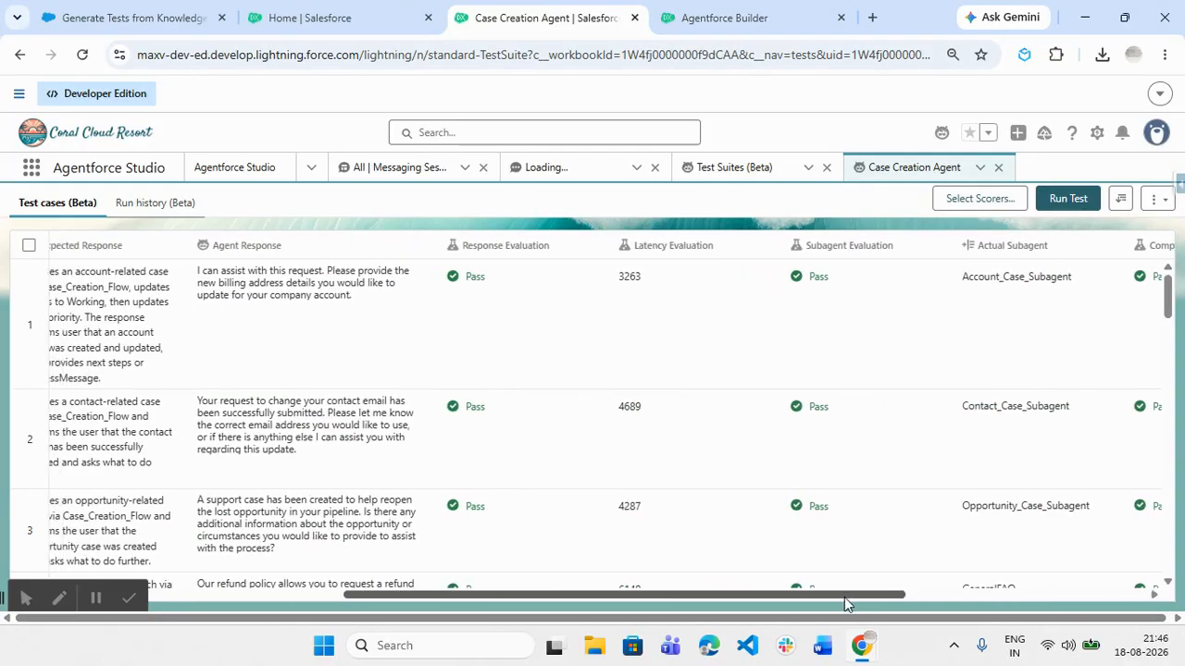
{"action": "scroll", "coordinate": [680, 516], "scroll_direction": "down", "scroll_amount": 2}
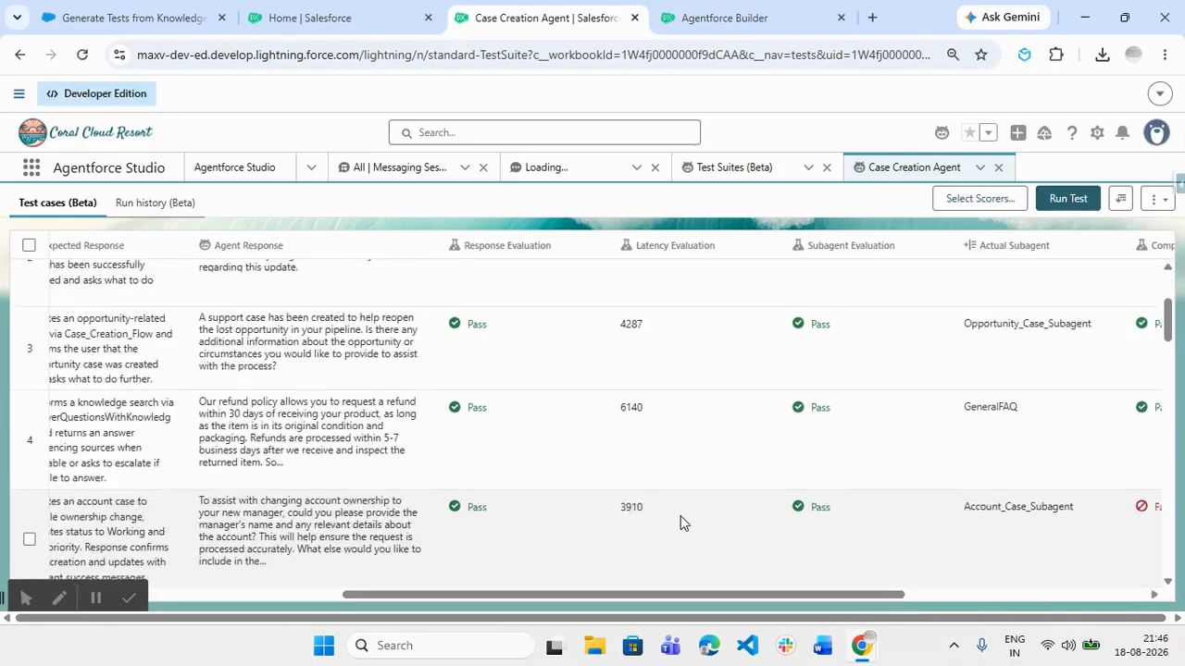
{"action": "scroll", "coordinate": [680, 515], "scroll_direction": "down", "scroll_amount": 10}
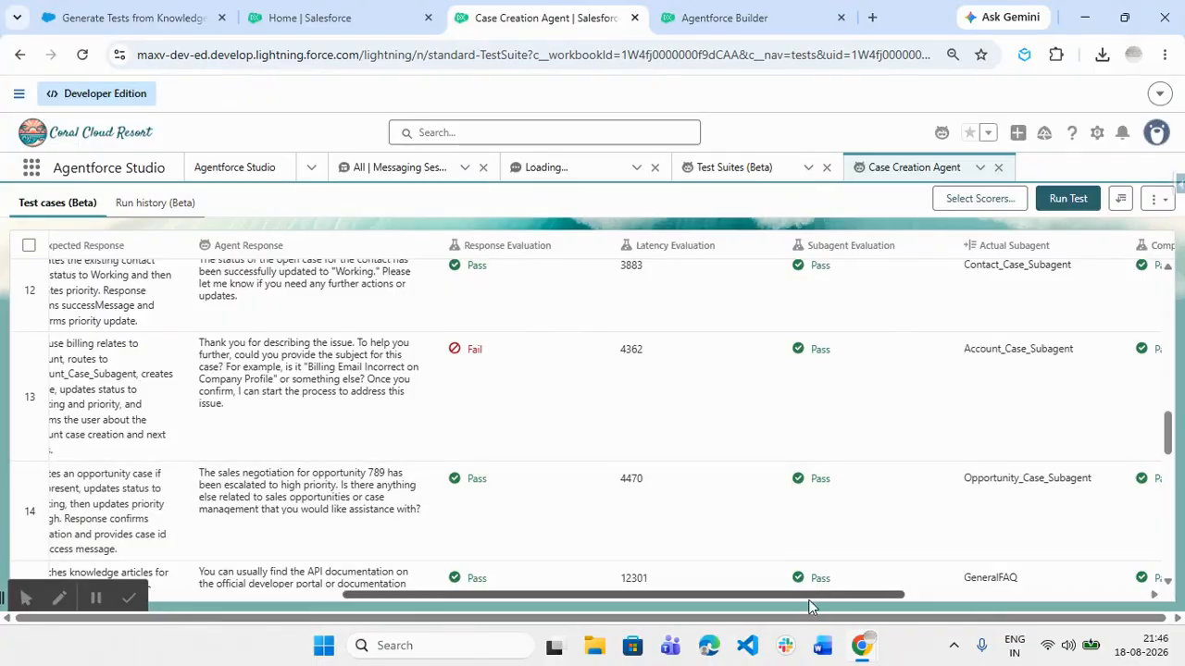
{"action": "left_click_drag", "start_coordinate": [809, 598], "coordinate": [447, 579]}
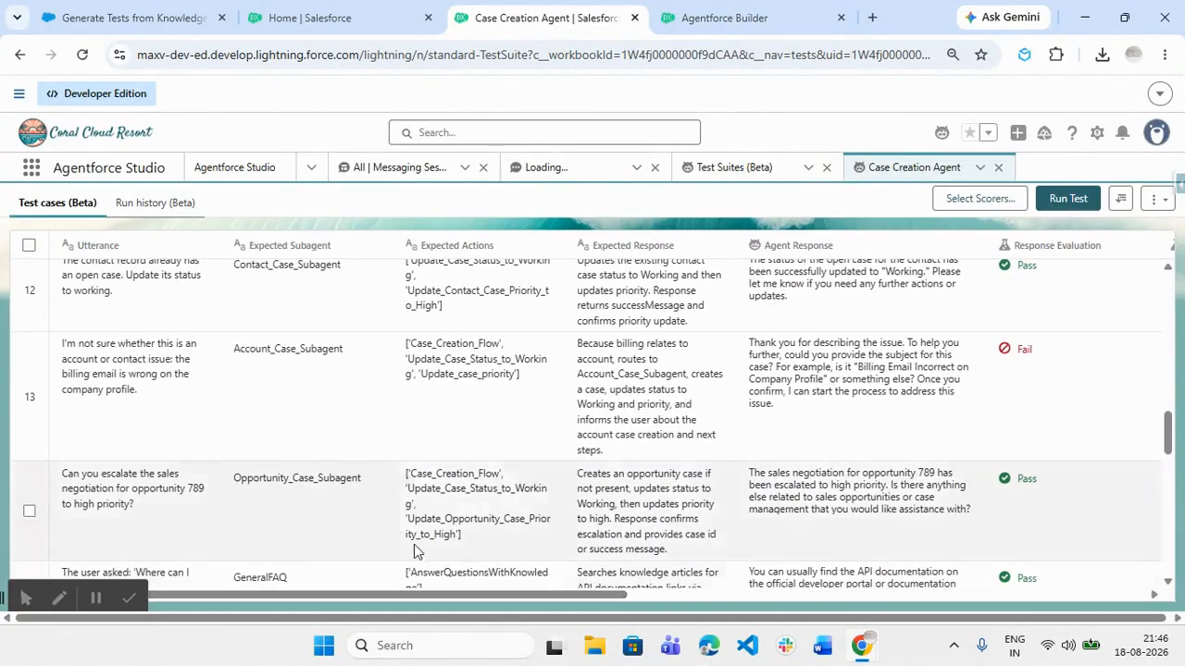
{"action": "scroll", "coordinate": [389, 520], "scroll_direction": "up", "scroll_amount": 1}
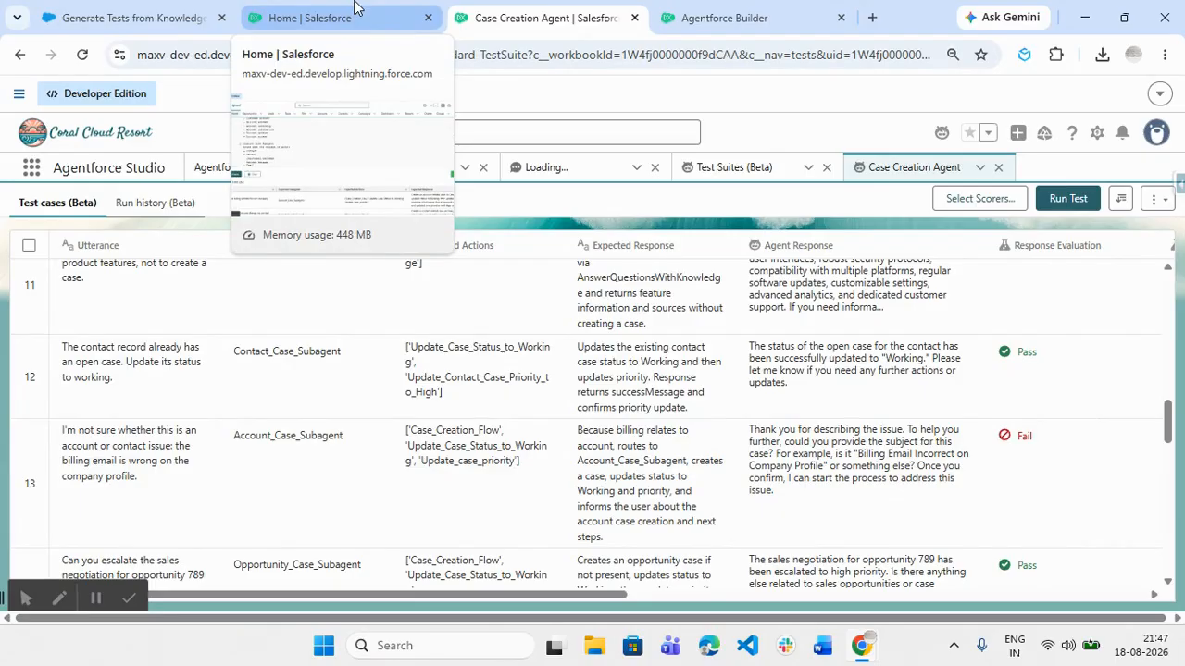
Switch to the Help article and open Considerations for Testing Center from the table of contents
{"action": "left_click", "coordinate": [127, 18]}
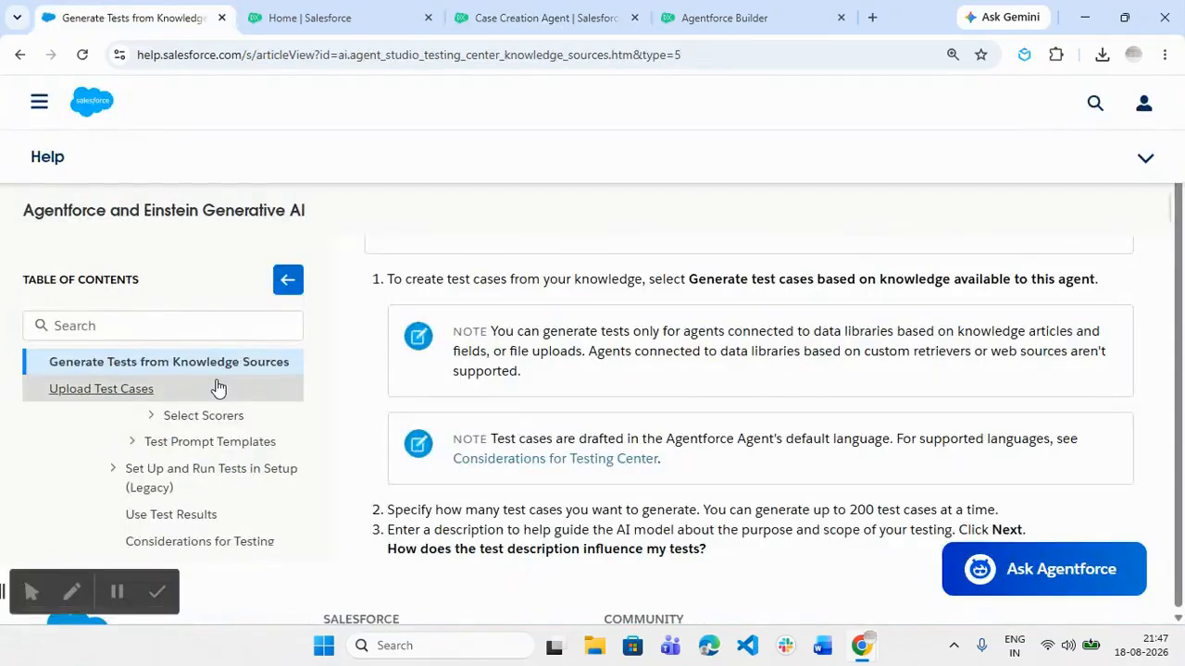
{"action": "scroll", "coordinate": [219, 388], "scroll_direction": "down", "scroll_amount": 1}
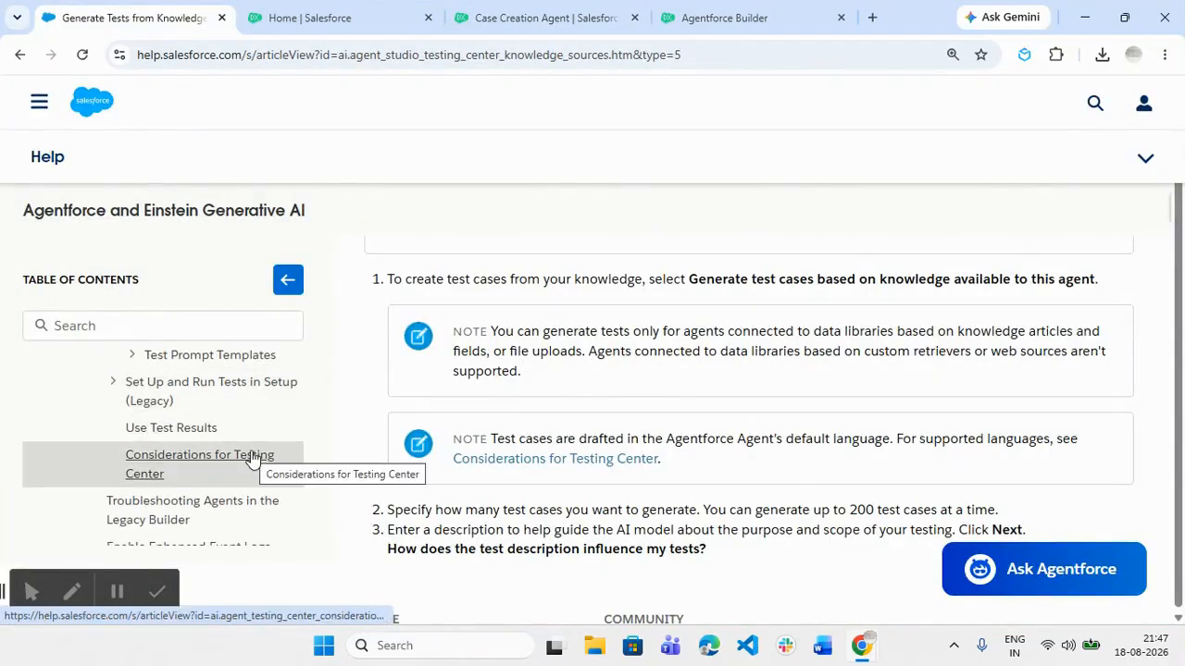
{"action": "scroll", "coordinate": [252, 457], "scroll_direction": "down", "scroll_amount": 2}
{"action": "scroll", "coordinate": [251, 457], "scroll_direction": "up", "scroll_amount": 1}
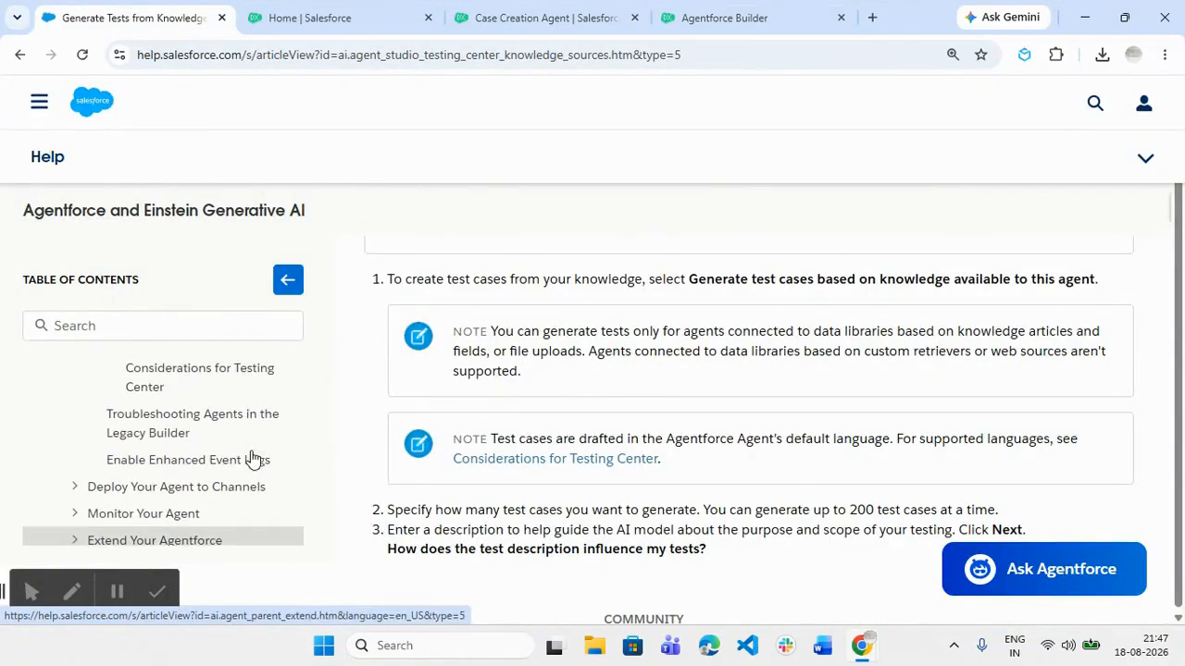
{"action": "left_click", "coordinate": [221, 393]}
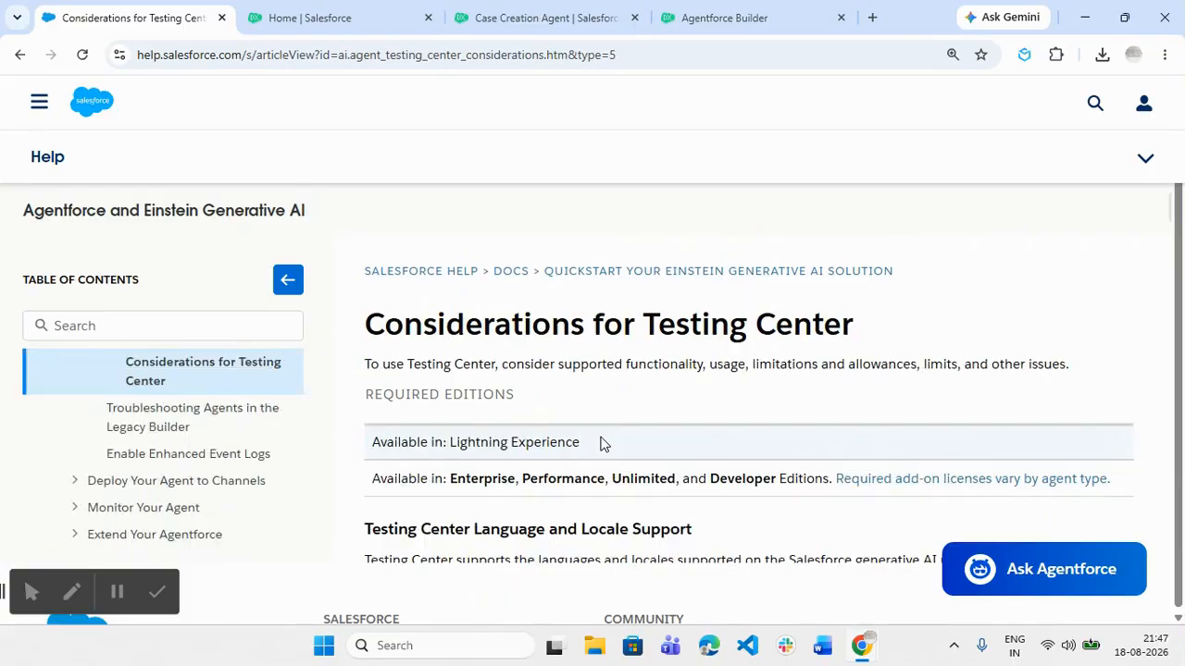
Read through the article's conversation-level testing limits
{"action": "scroll", "coordinate": [600, 445], "scroll_direction": "down", "scroll_amount": 5}
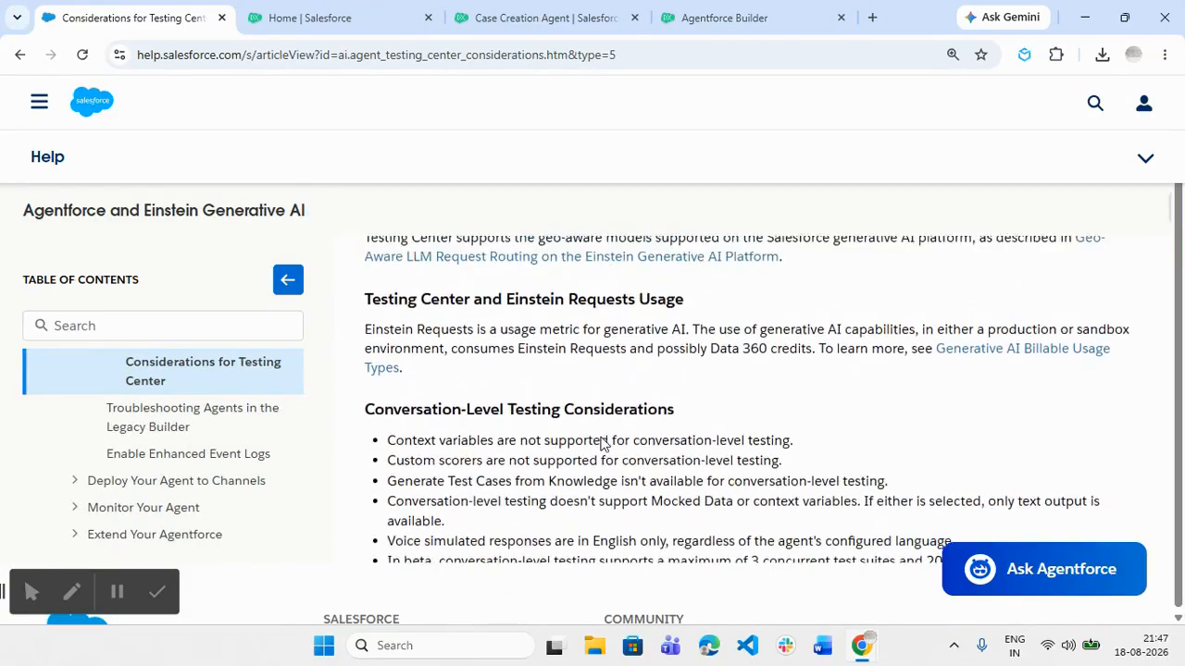
{"action": "scroll", "coordinate": [600, 444], "scroll_direction": "up", "scroll_amount": 1}
{"action": "scroll", "coordinate": [600, 440], "scroll_direction": "down", "scroll_amount": 2}
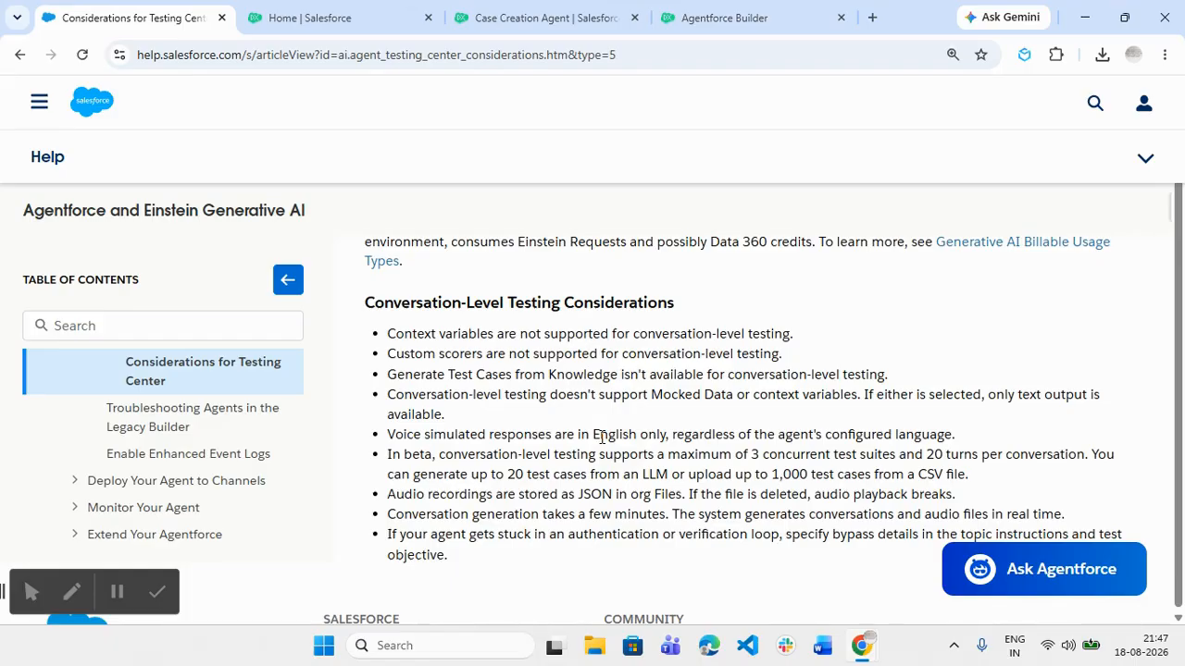
{"action": "scroll", "coordinate": [602, 438], "scroll_direction": "up", "scroll_amount": 10}
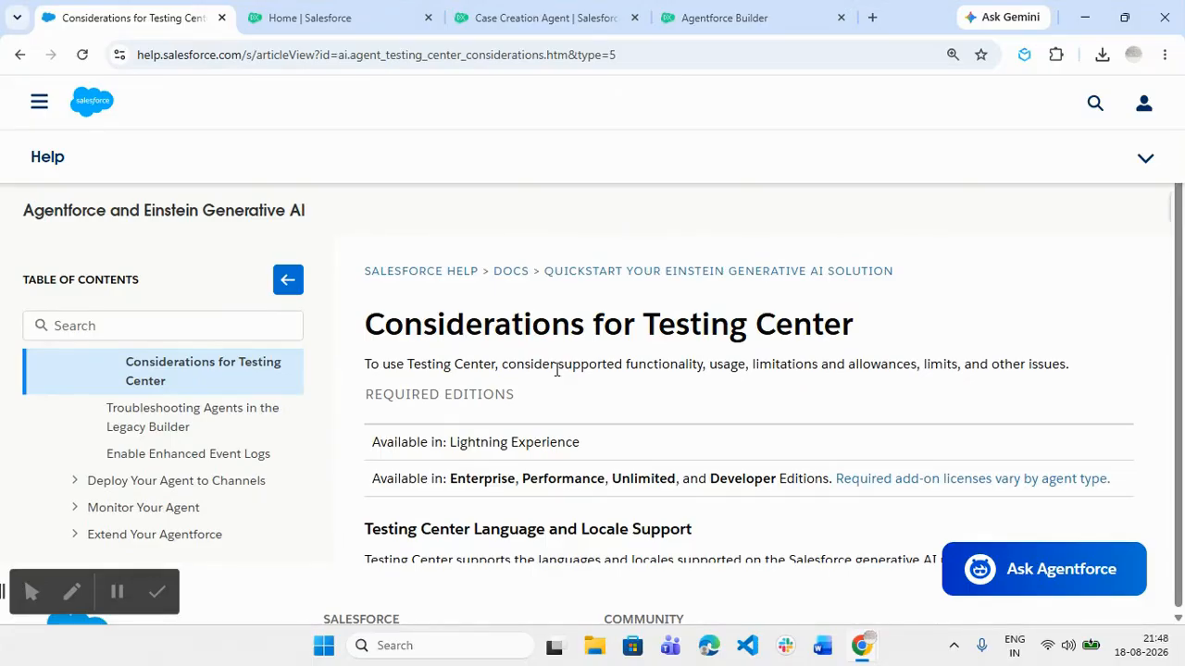
{"action": "left_click", "coordinate": [576, 15]}
Return to the Agentforce Test Generator and scroll past the agent script to the 26 generated test cases
{"action": "left_click", "coordinate": [375, 16]}
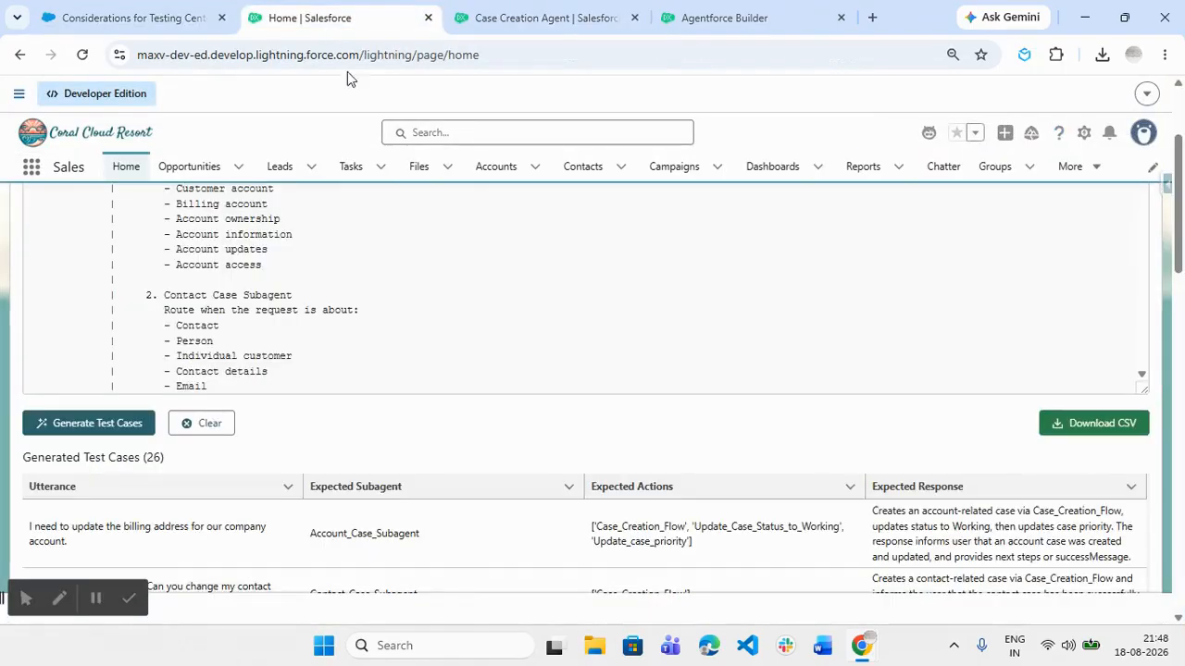
{"action": "scroll", "coordinate": [431, 433], "scroll_direction": "up", "scroll_amount": 2}
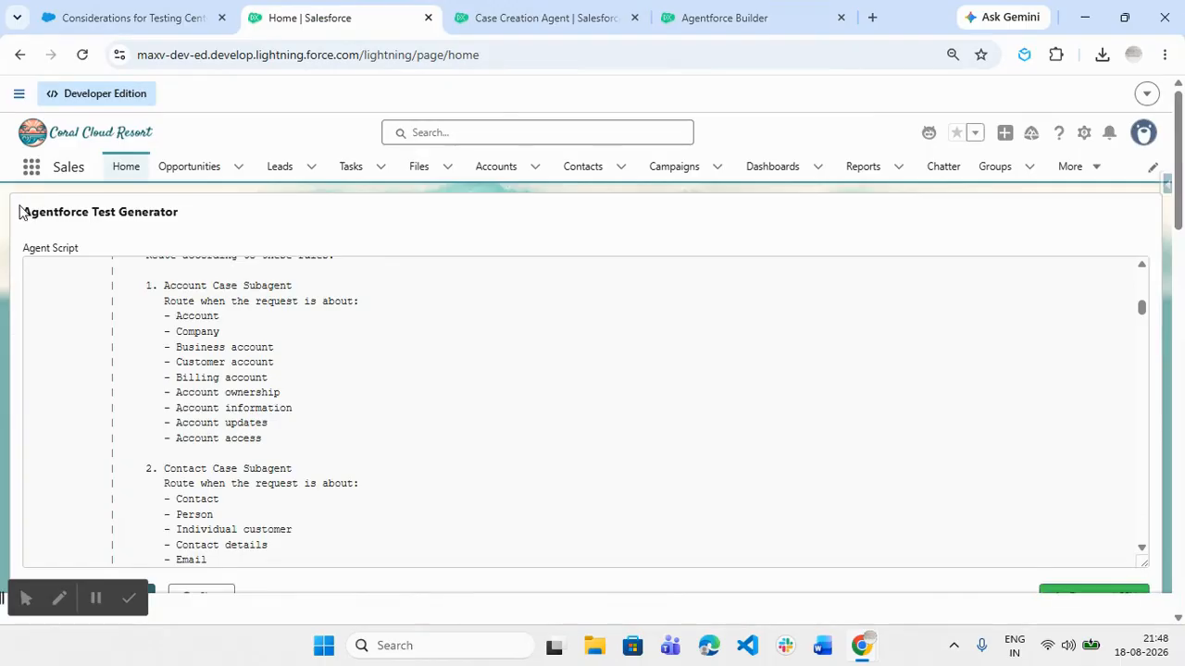
{"action": "left_click_drag", "start_coordinate": [20, 212], "coordinate": [198, 220]}
{"action": "left_click", "coordinate": [246, 235]}
{"action": "scroll", "coordinate": [552, 534], "scroll_direction": "down", "scroll_amount": 5}
{"action": "scroll", "coordinate": [595, 563], "scroll_direction": "down", "scroll_amount": 3}
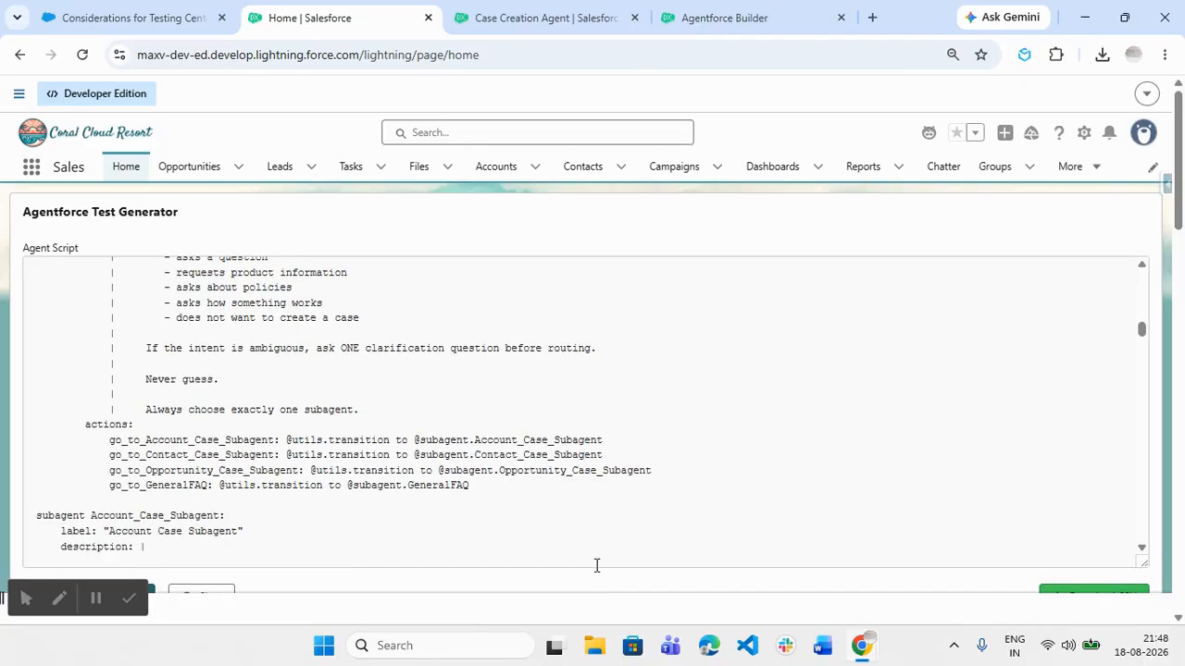
{"action": "scroll", "coordinate": [1156, 344], "scroll_direction": "down", "scroll_amount": 3}
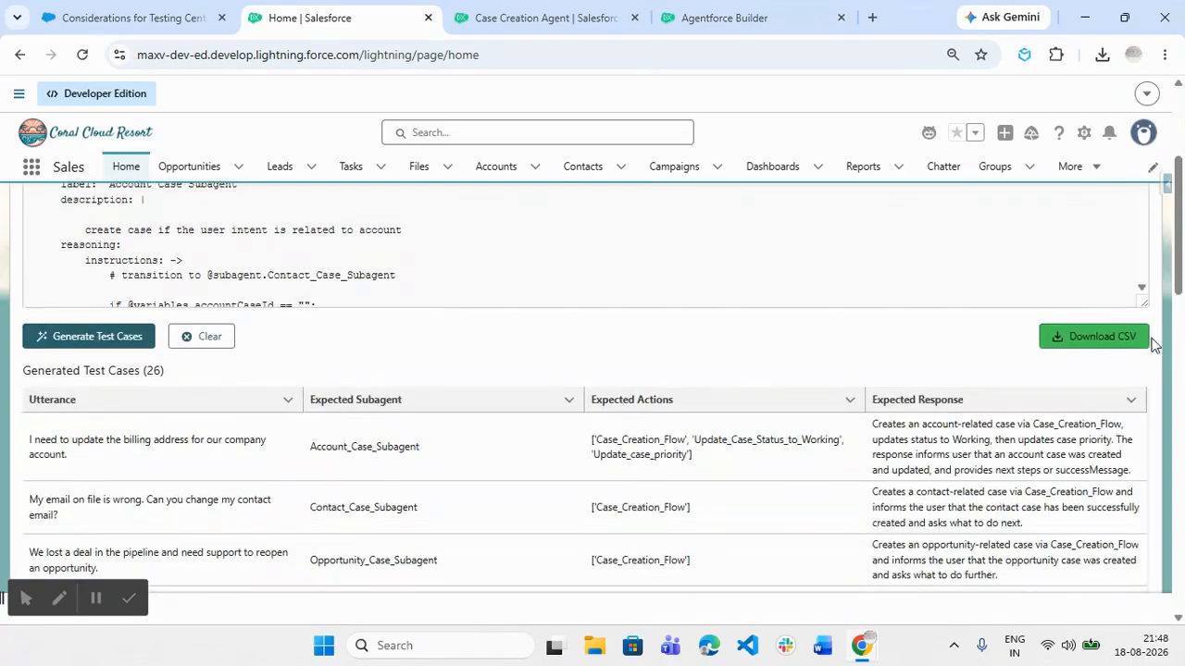